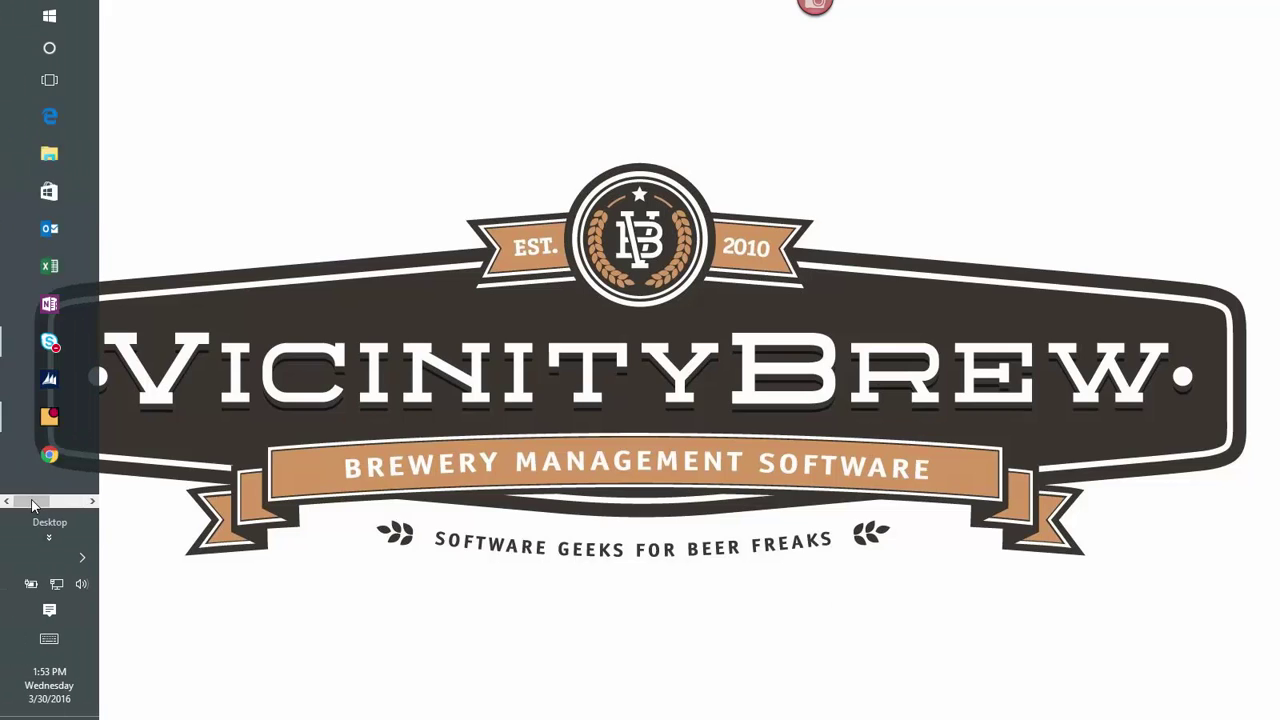
# Open the Production Calendar in Vicinity and refresh it with unfirmed planned orders included
pyautogui.click(49, 416)
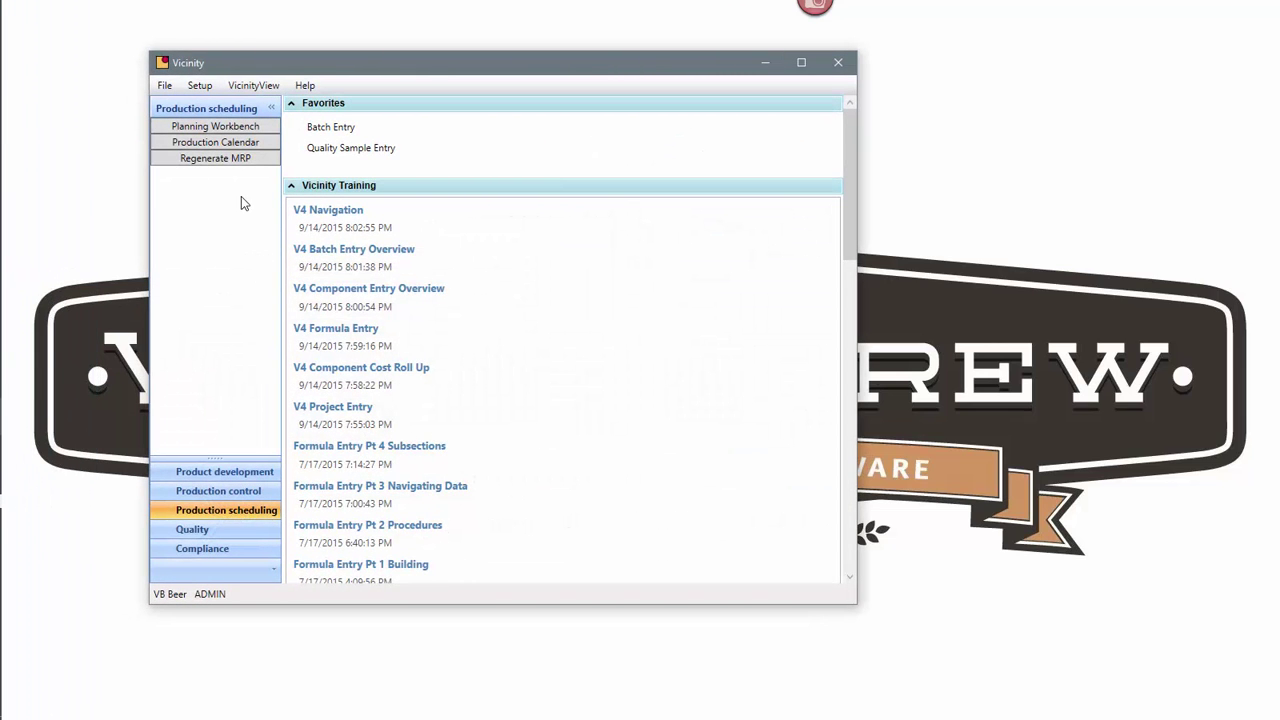
pyautogui.click(226, 145)
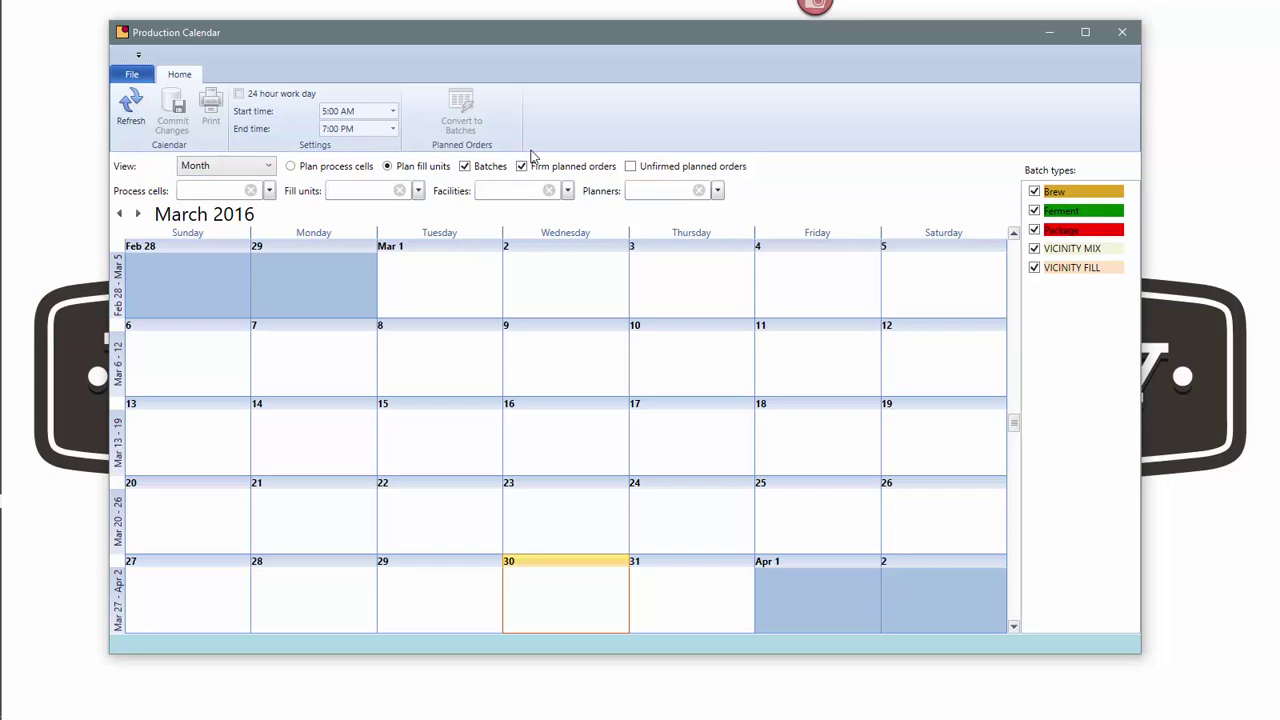
pyautogui.click(631, 167)
pyautogui.click(130, 104)
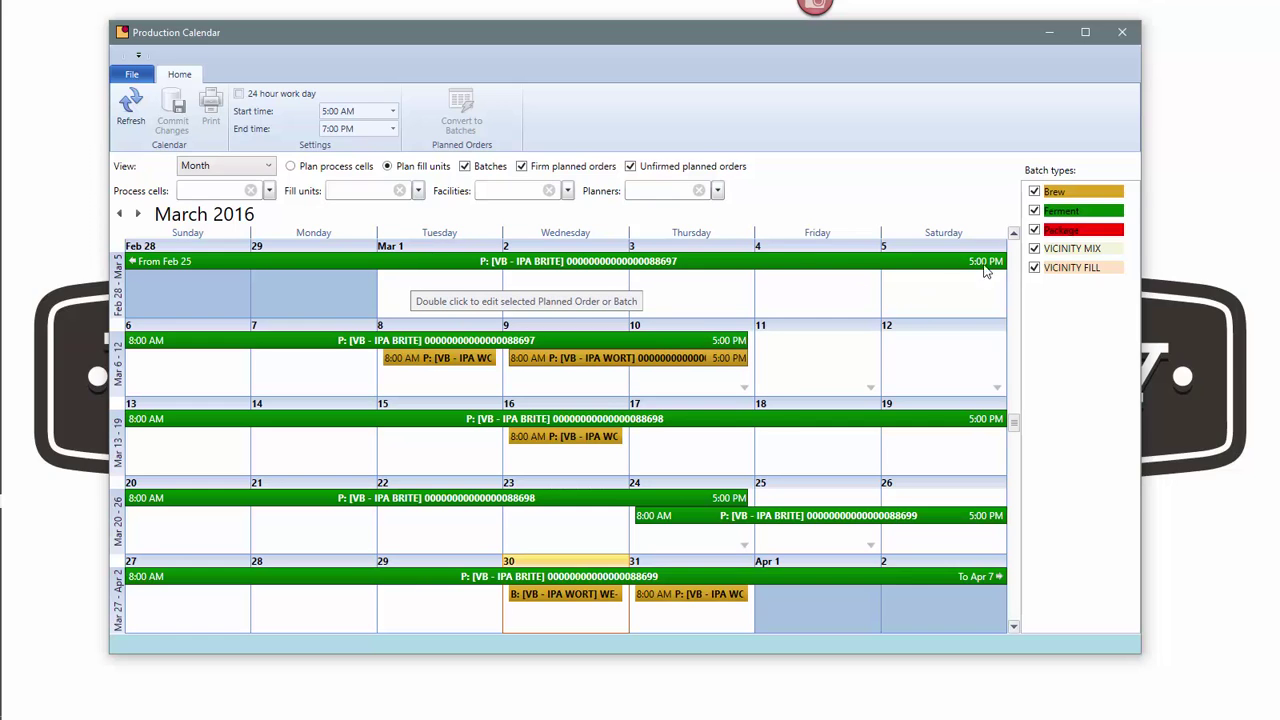
# Exclude the Ferment and Package batch types from the calendar and refresh it
pyautogui.click(1035, 211)
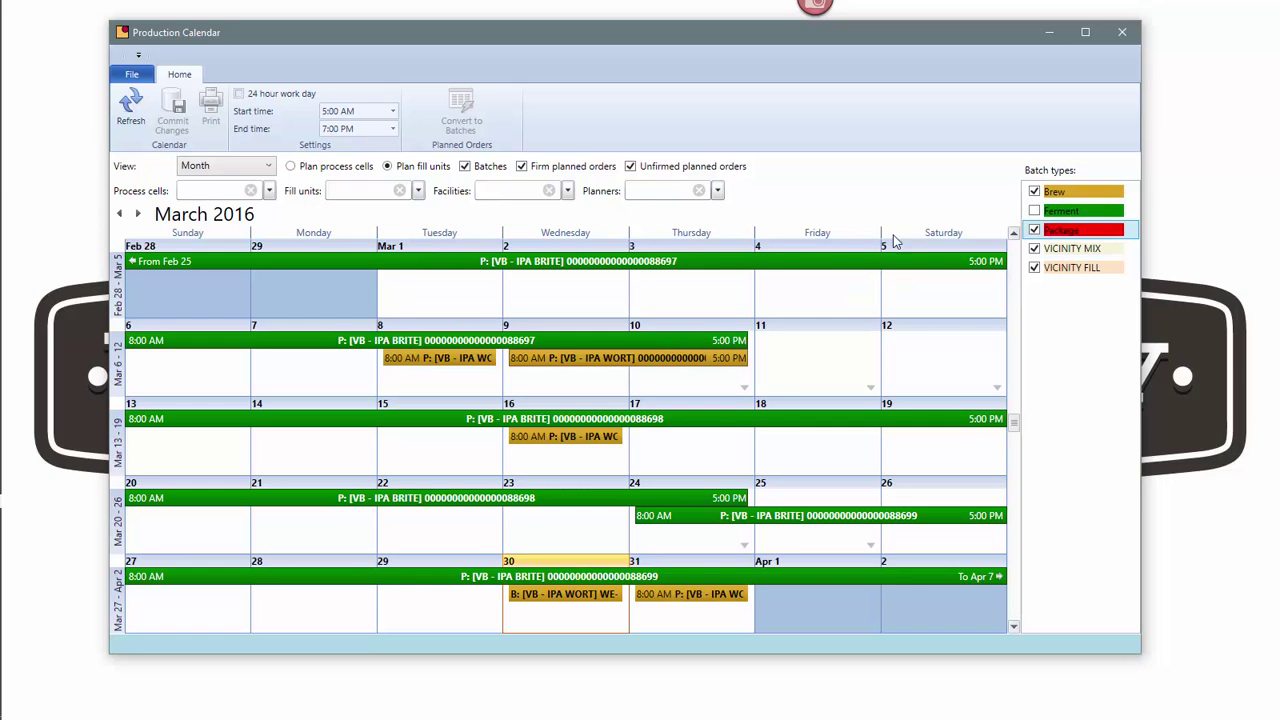
pyautogui.click(1035, 230)
pyautogui.click(133, 105)
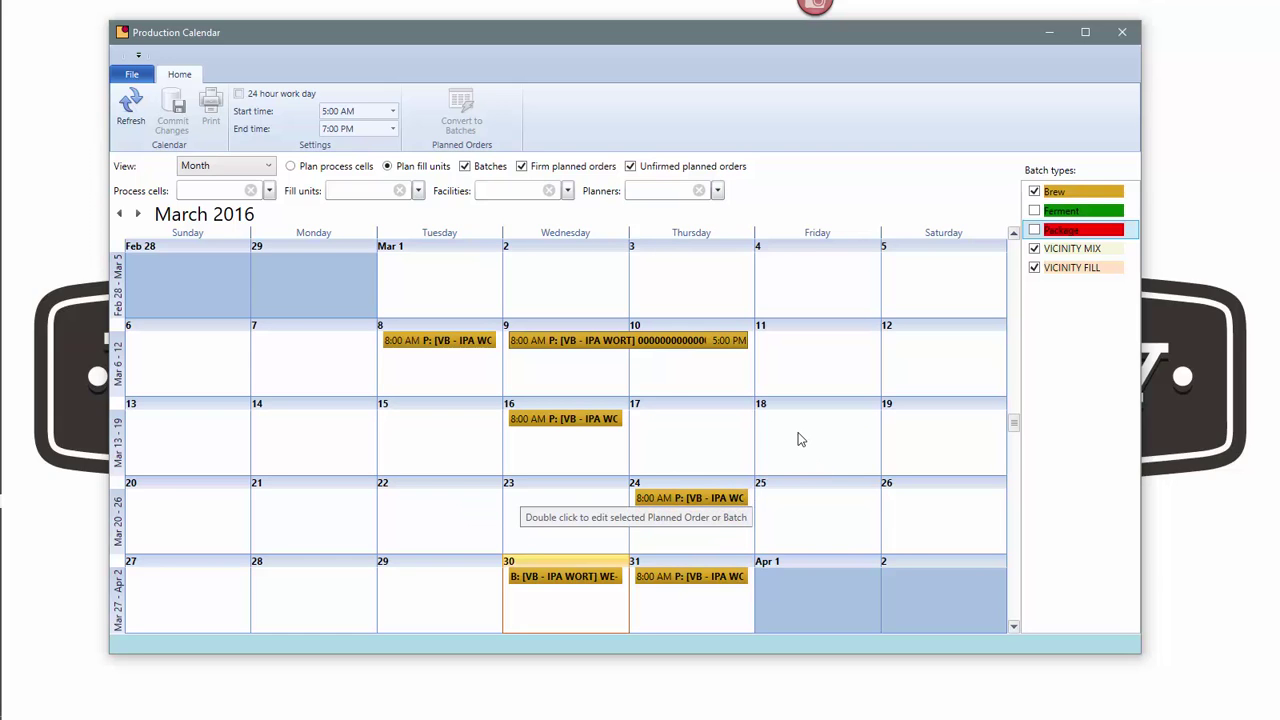
# Start a new planned order on March 22 and look up WORT to choose VB - IPA WORT as its component
pyautogui.doubleClick(452, 502)
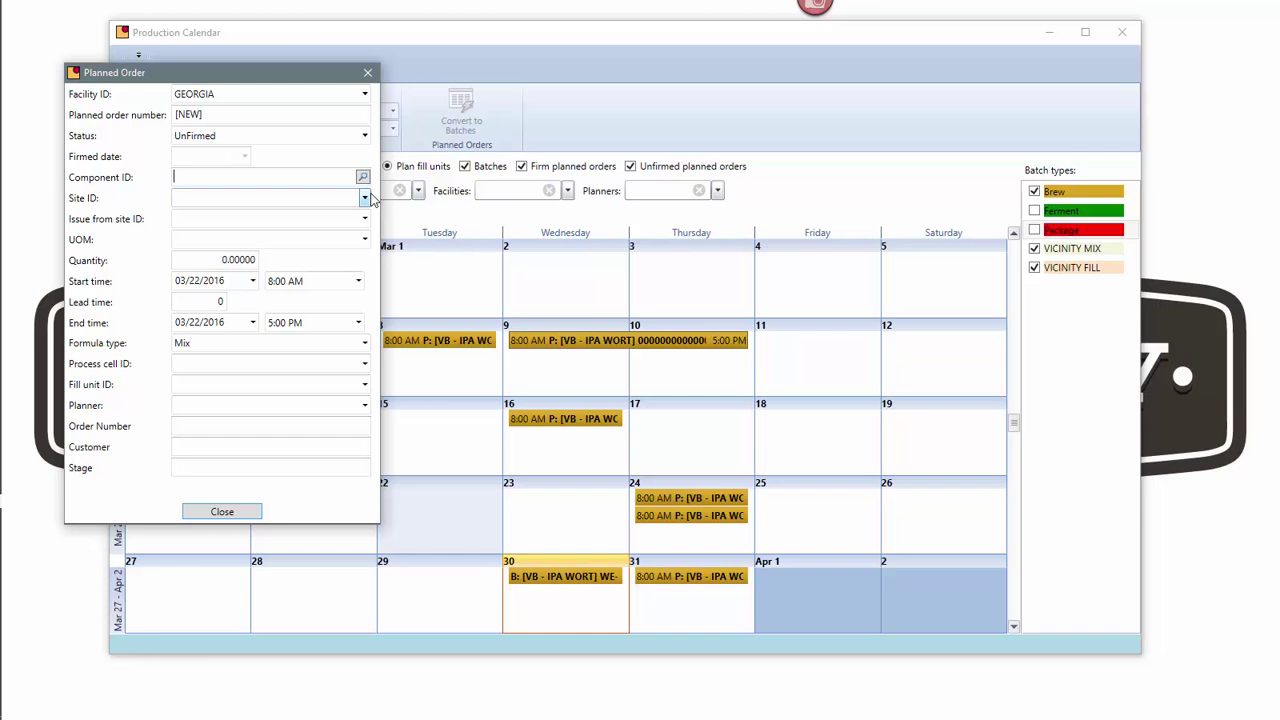
pyautogui.write('WORT')
pyautogui.press('Return')
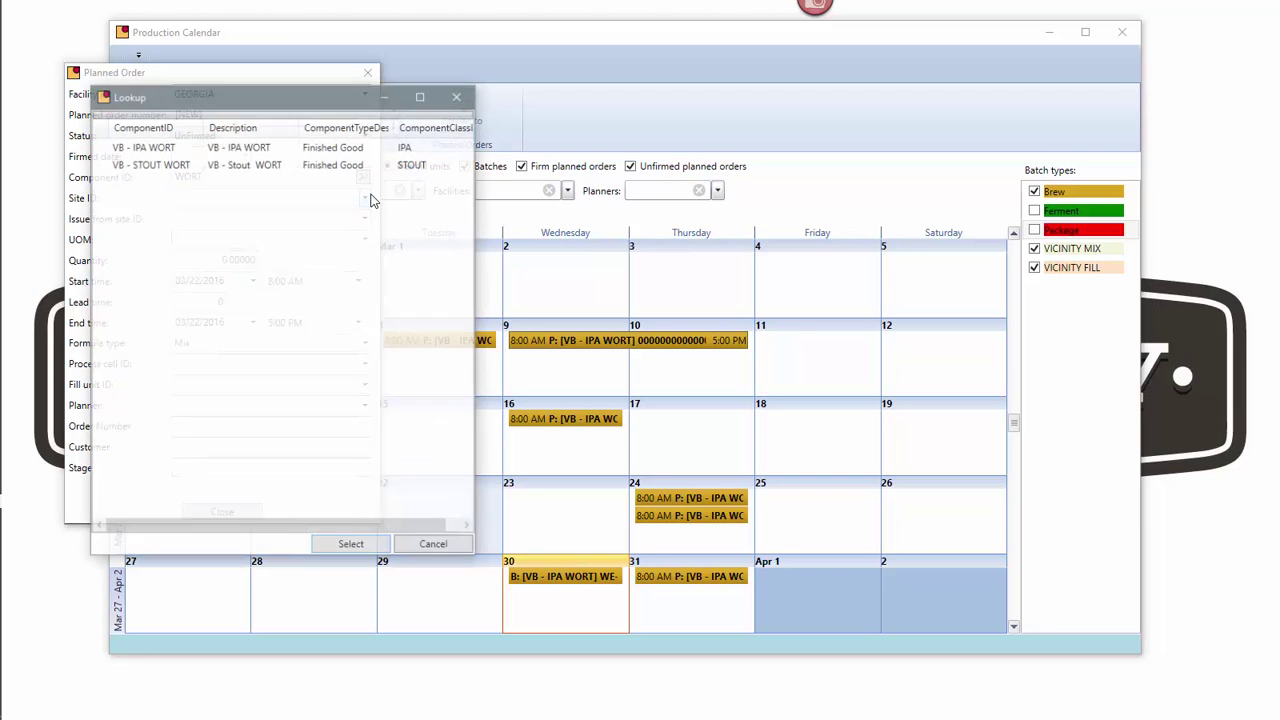
pyautogui.doubleClick(153, 147)
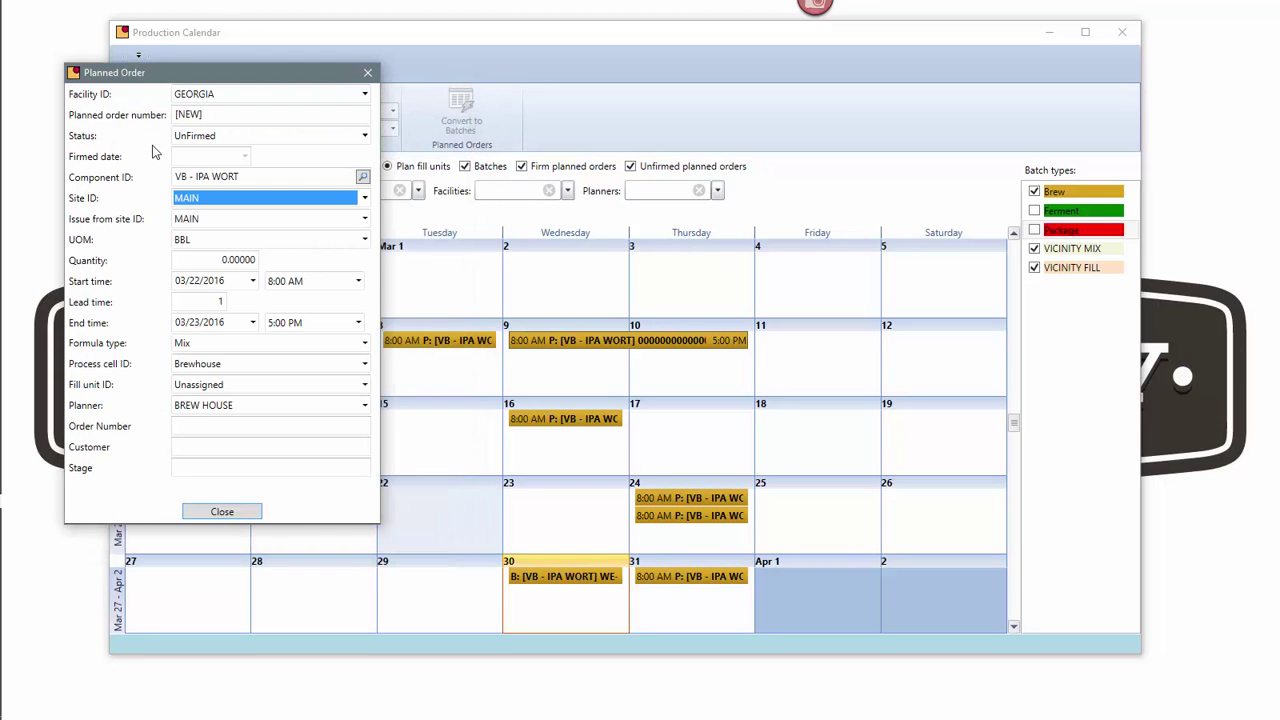
# Set the planned order's quantity to 10 BBL and its lead time to 1, and close the order form
pyautogui.press('Tab')
pyautogui.press('Tab')
pyautogui.press('Tab')
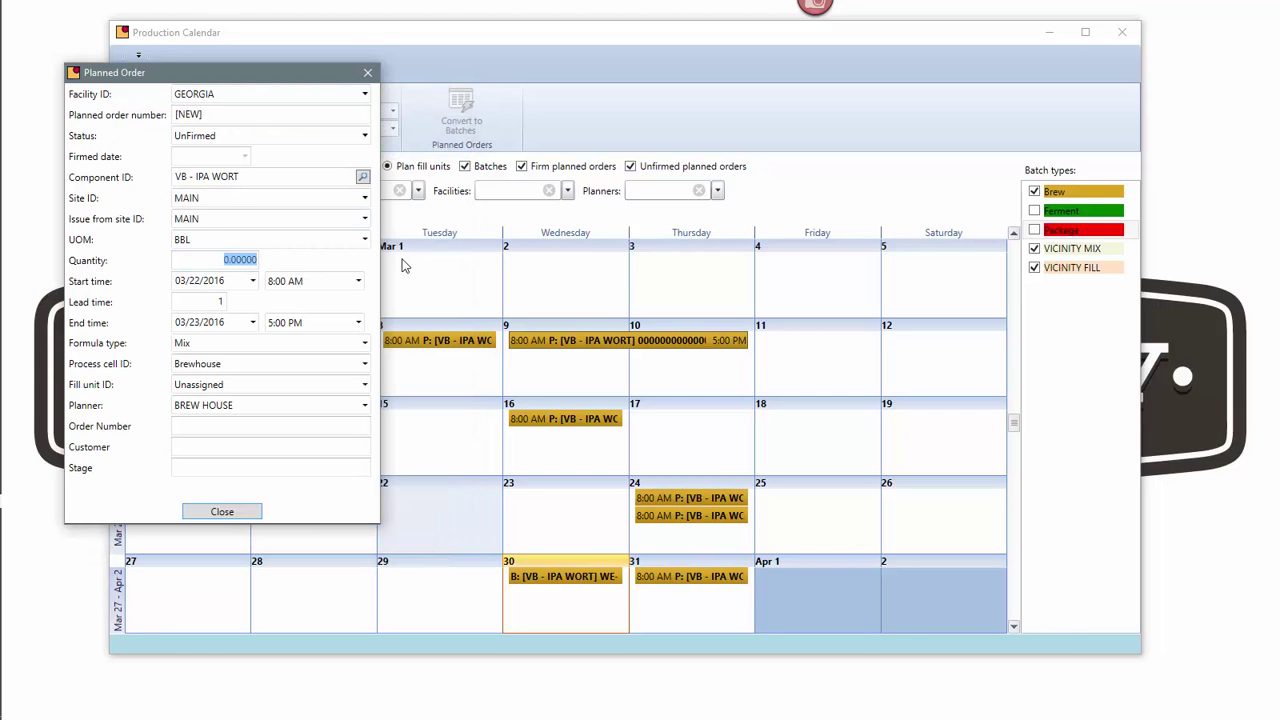
pyautogui.write('10')
pyautogui.press('Tab')
pyautogui.press('Tab')
pyautogui.press('Tab')
pyautogui.write('1')
pyautogui.press('Tab')
pyautogui.click(222, 512)
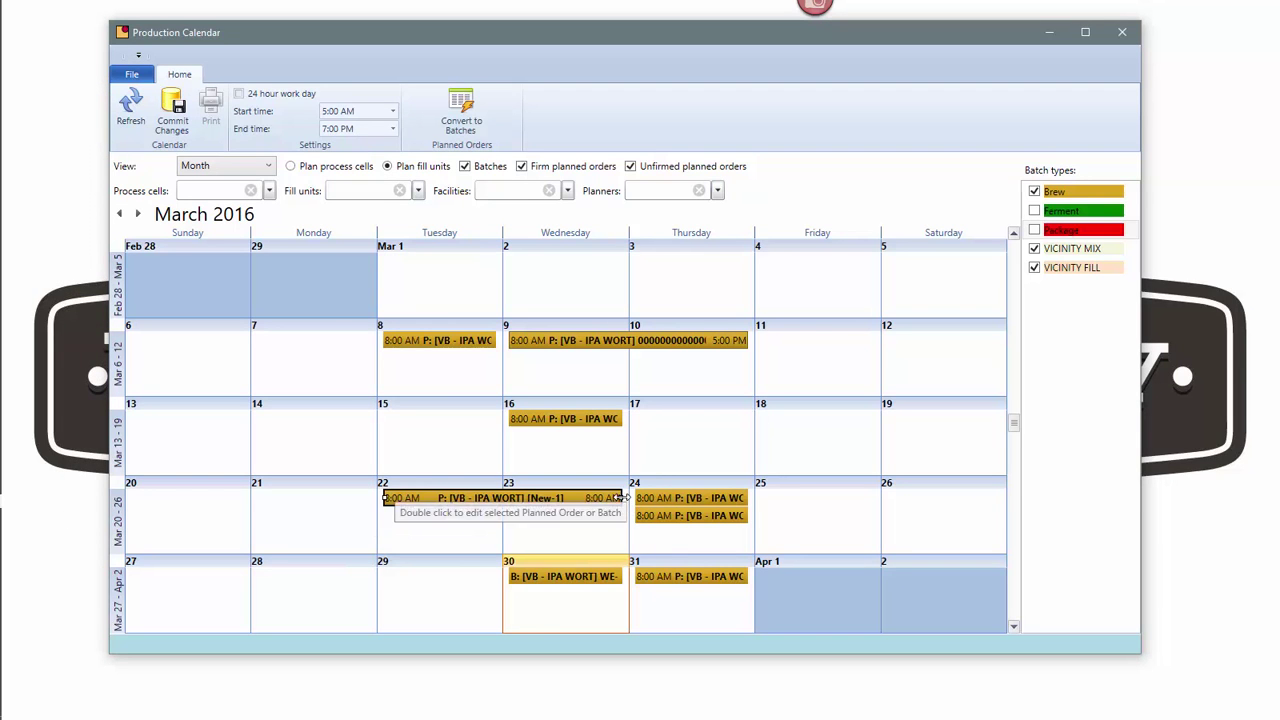
# Shorten the new IPA WORT order so it ends on March 22, and commit the calendar changes
pyautogui.moveTo(622, 499); pyautogui.dragTo(447, 506)
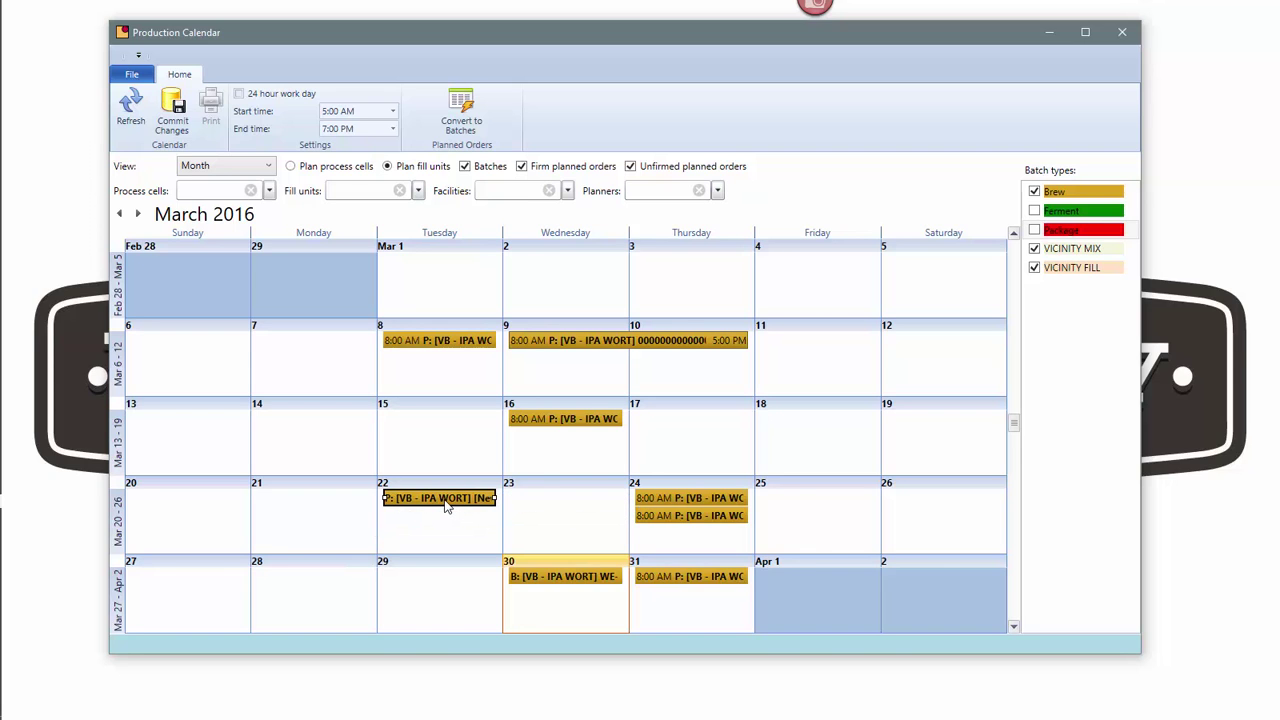
pyautogui.click(172, 110)
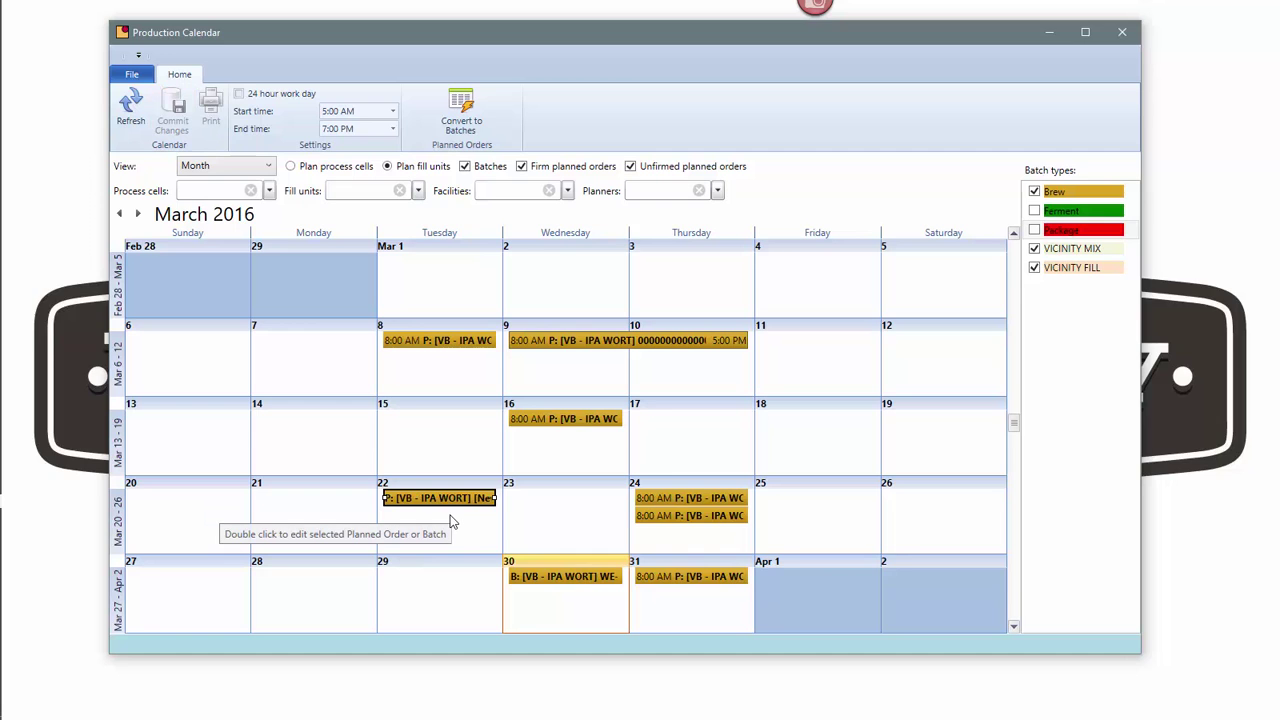
pyautogui.moveTo(431, 503); pyautogui.dragTo(462, 510)
pyautogui.click(574, 520)
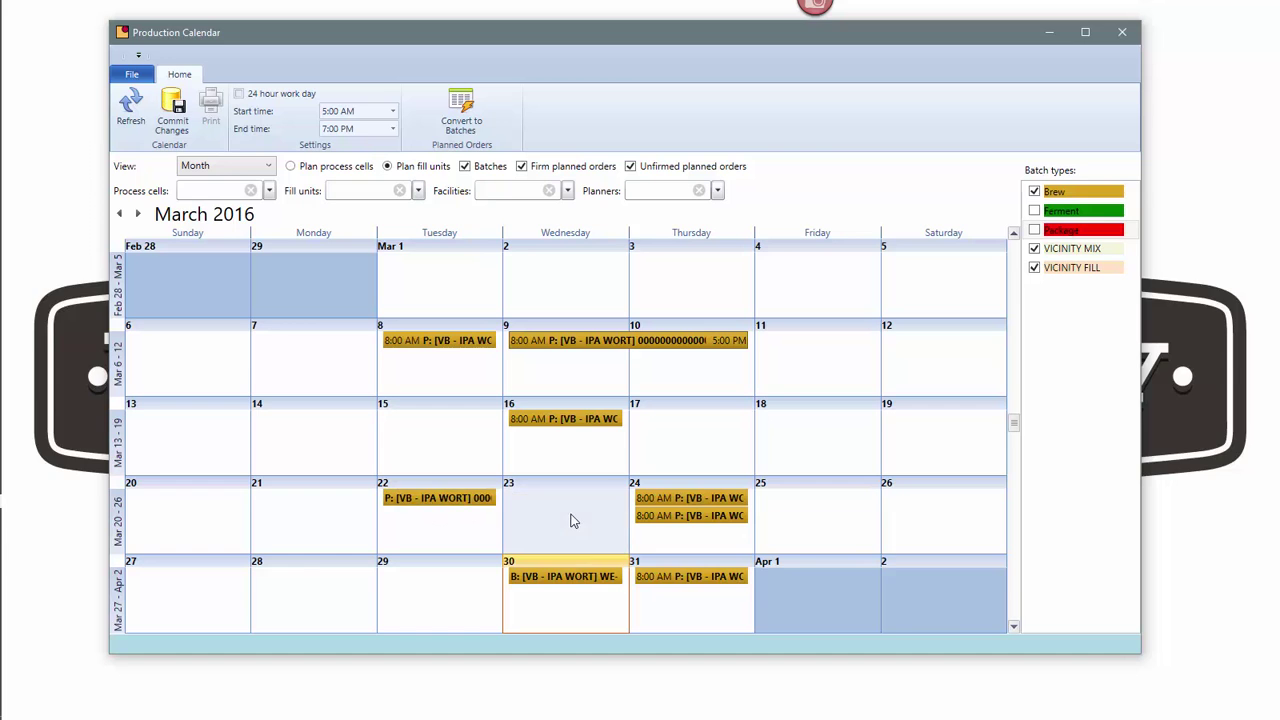
# Review the details of the IPA WORT planned order on March 31 and close its form
pyautogui.click(665, 578)
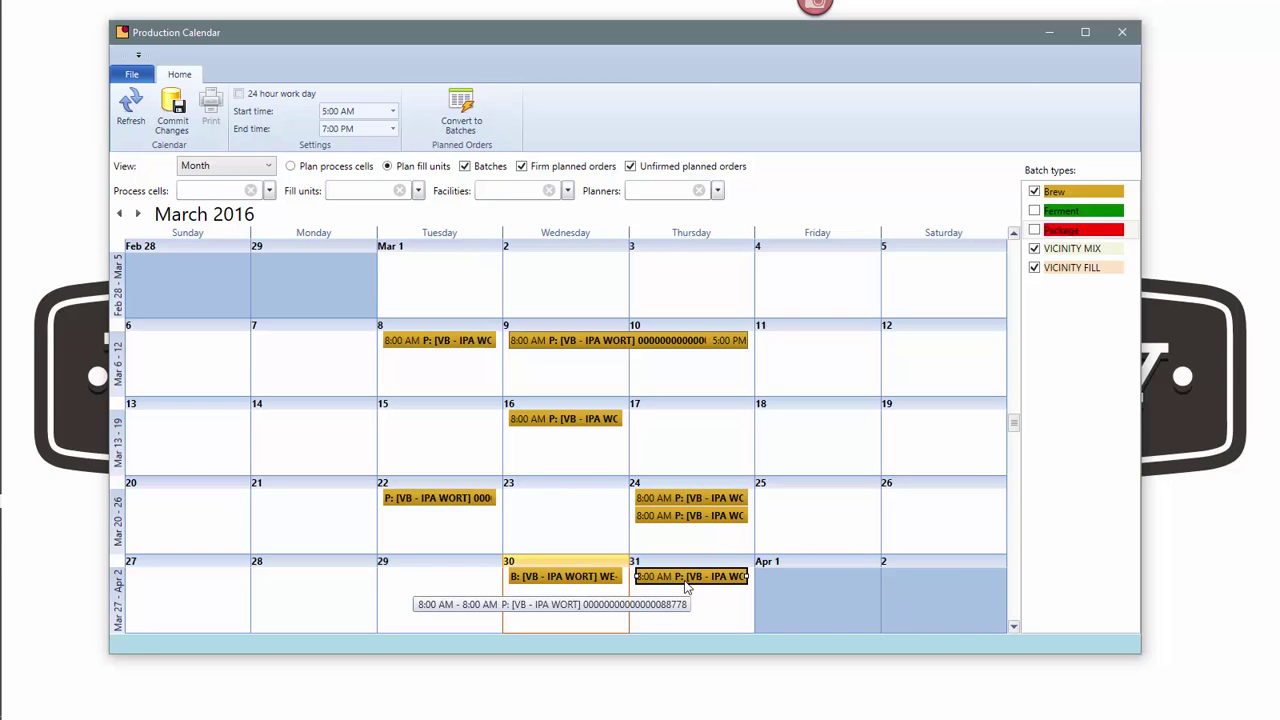
pyautogui.doubleClick(686, 580)
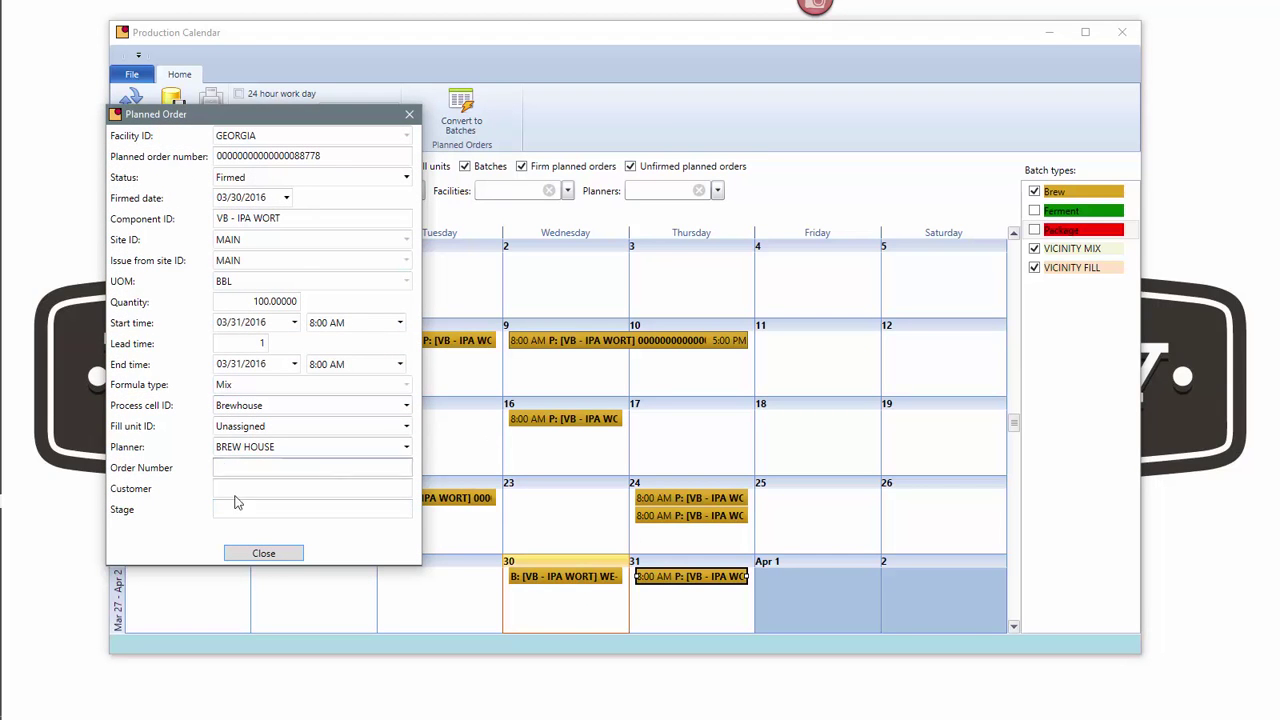
pyautogui.click(263, 555)
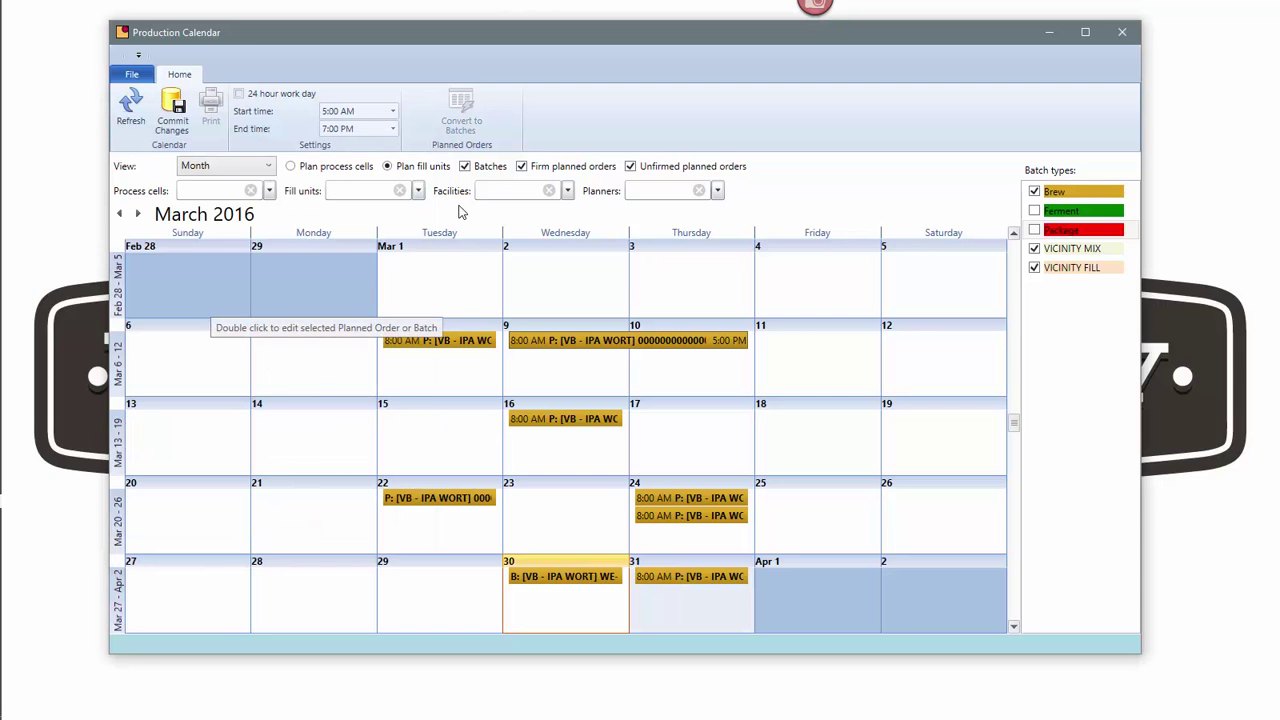
# Preview converting the March 31 IPA WORT order to batches, and close the preview without saving new batches
pyautogui.click(692, 577)
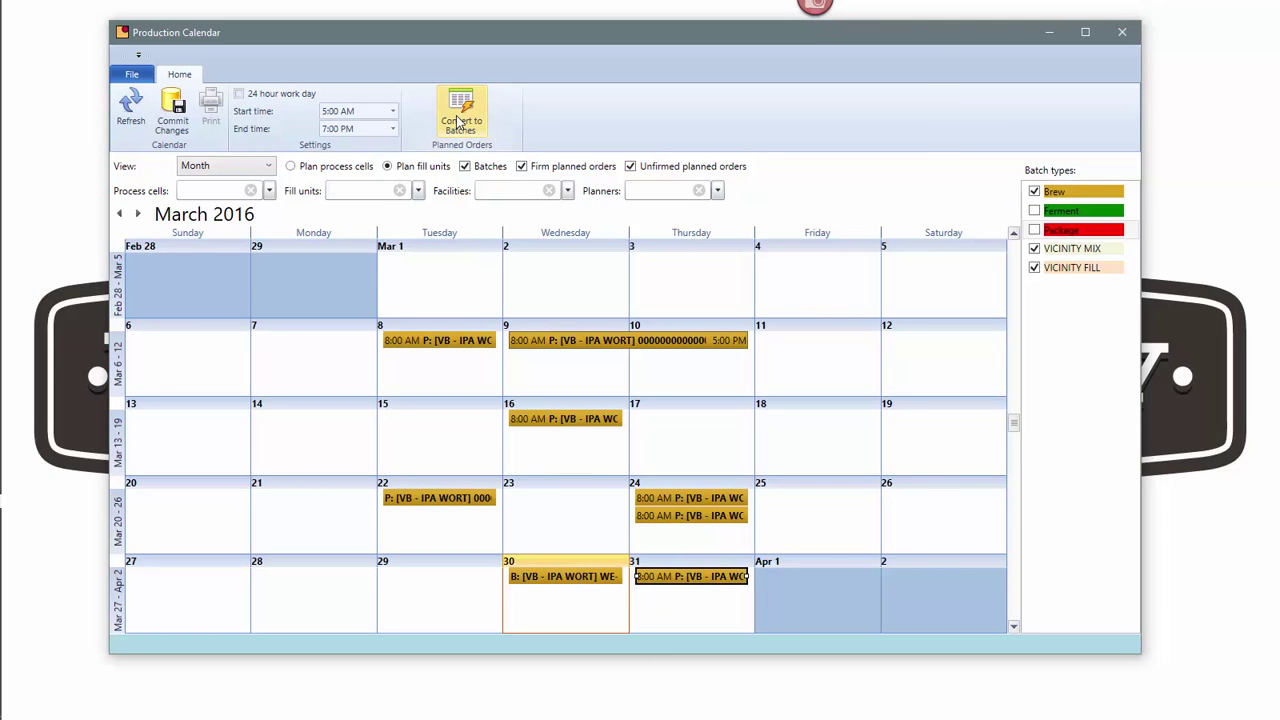
pyautogui.click(458, 121)
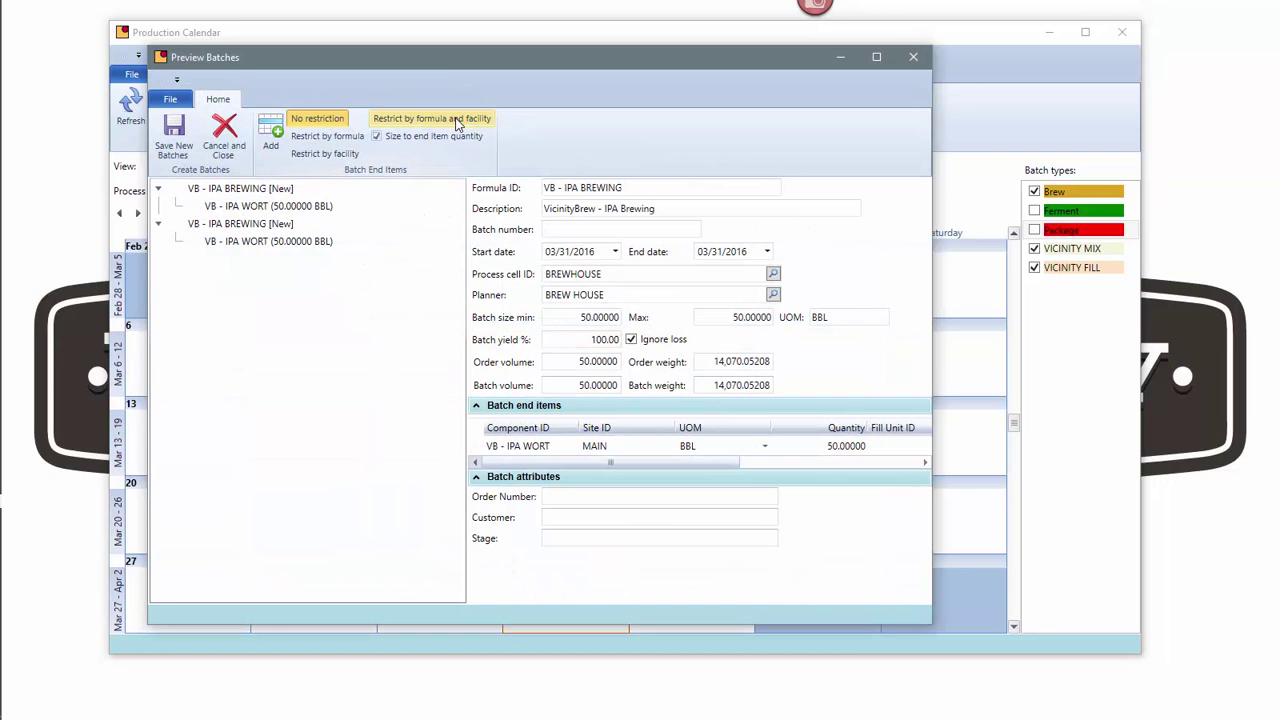
pyautogui.click(280, 207)
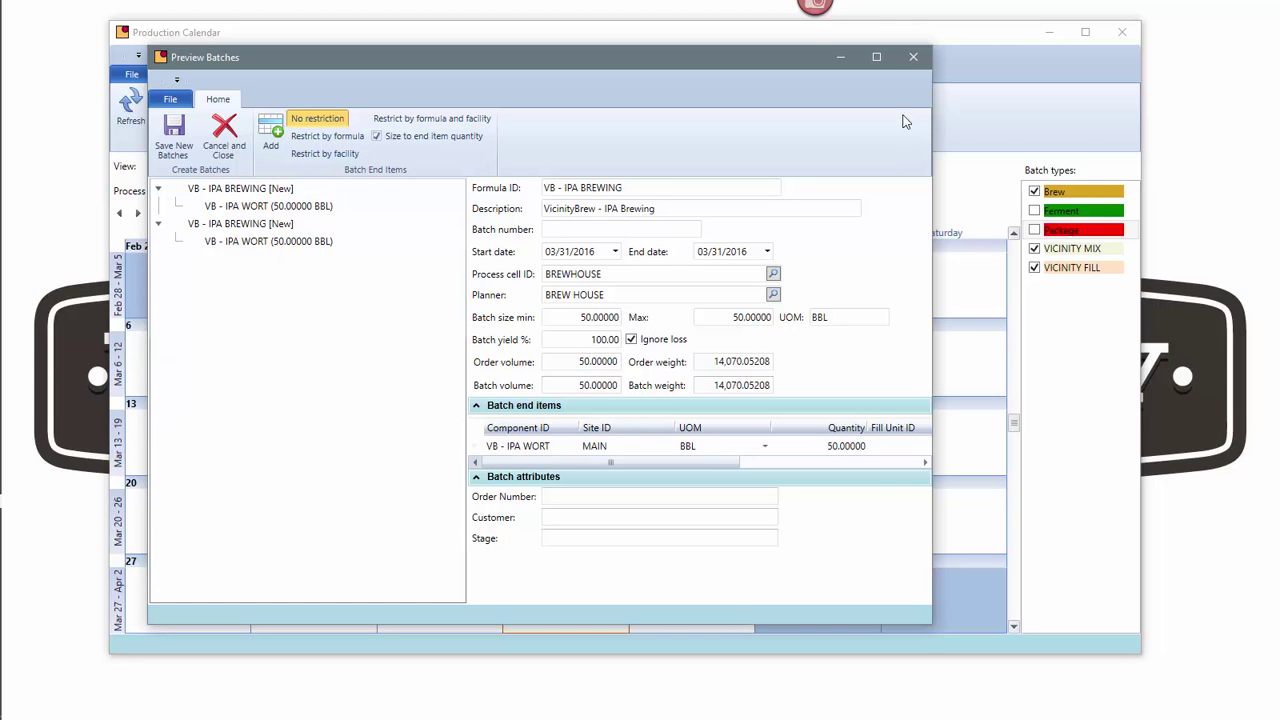
pyautogui.click(913, 58)
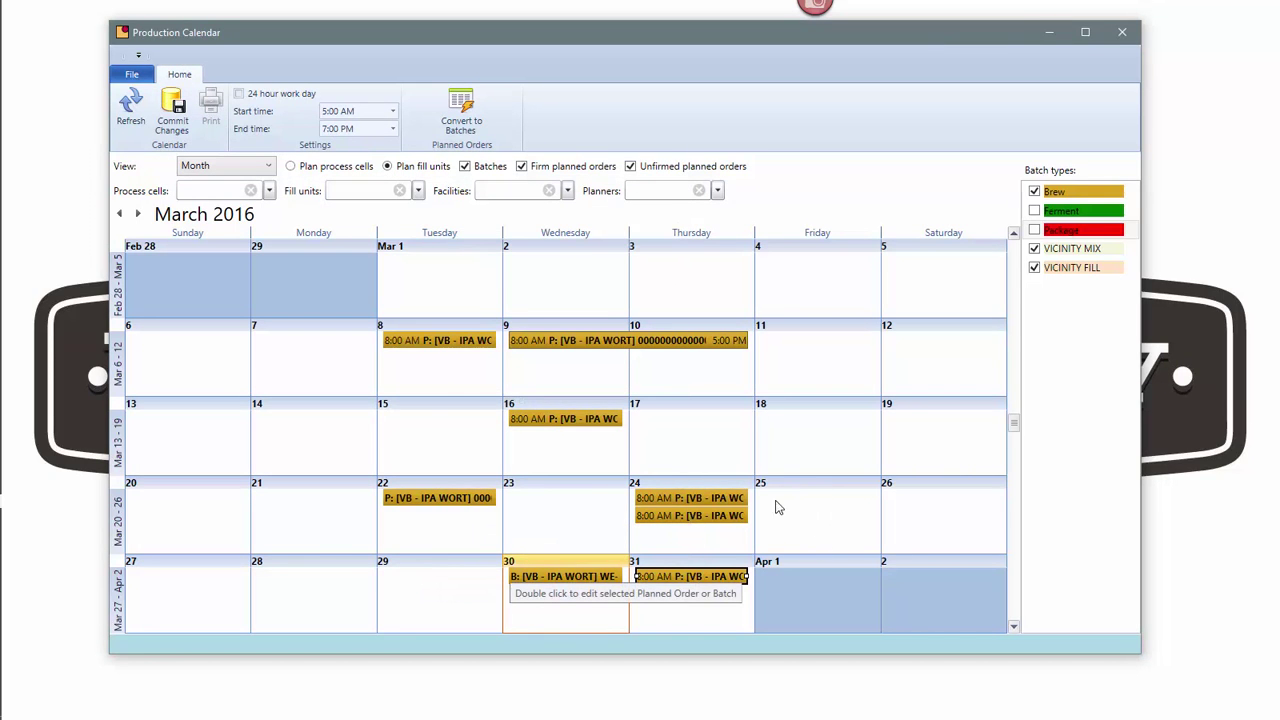
# Open the March 30 IPA WORT batch in Batch Entry and move its window fully into view
pyautogui.click(593, 584)
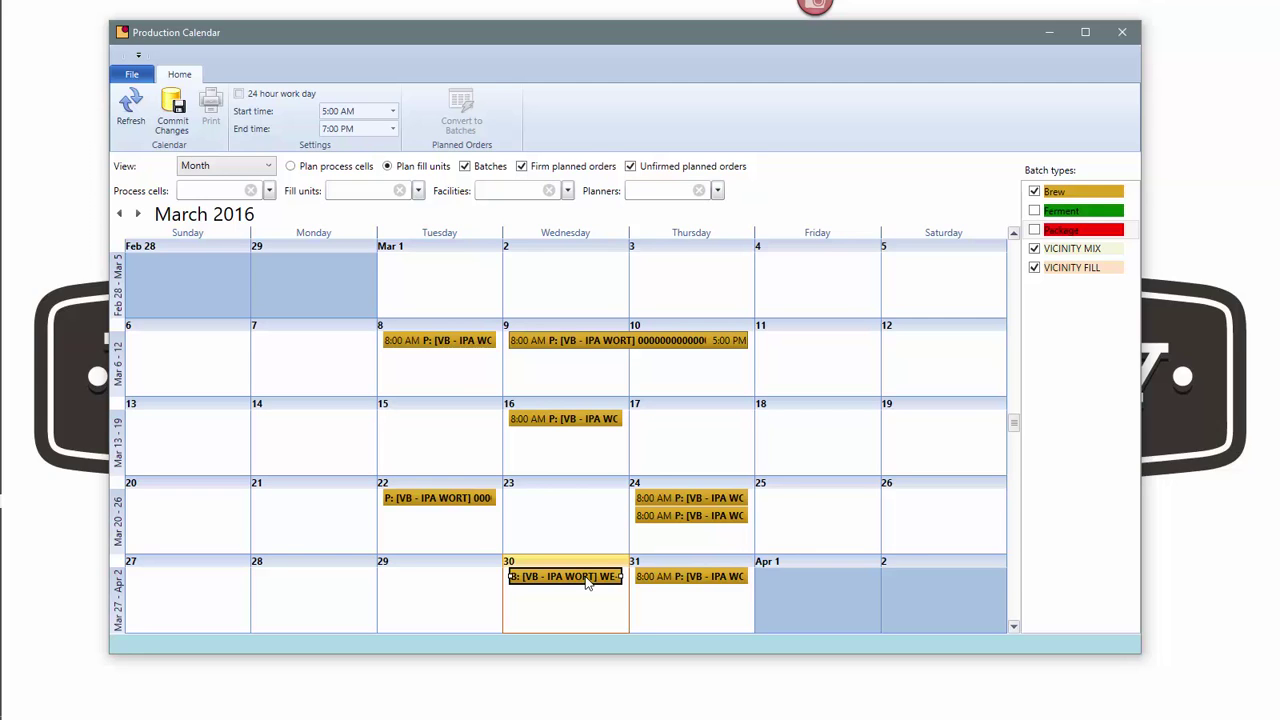
pyautogui.doubleClick(588, 580)
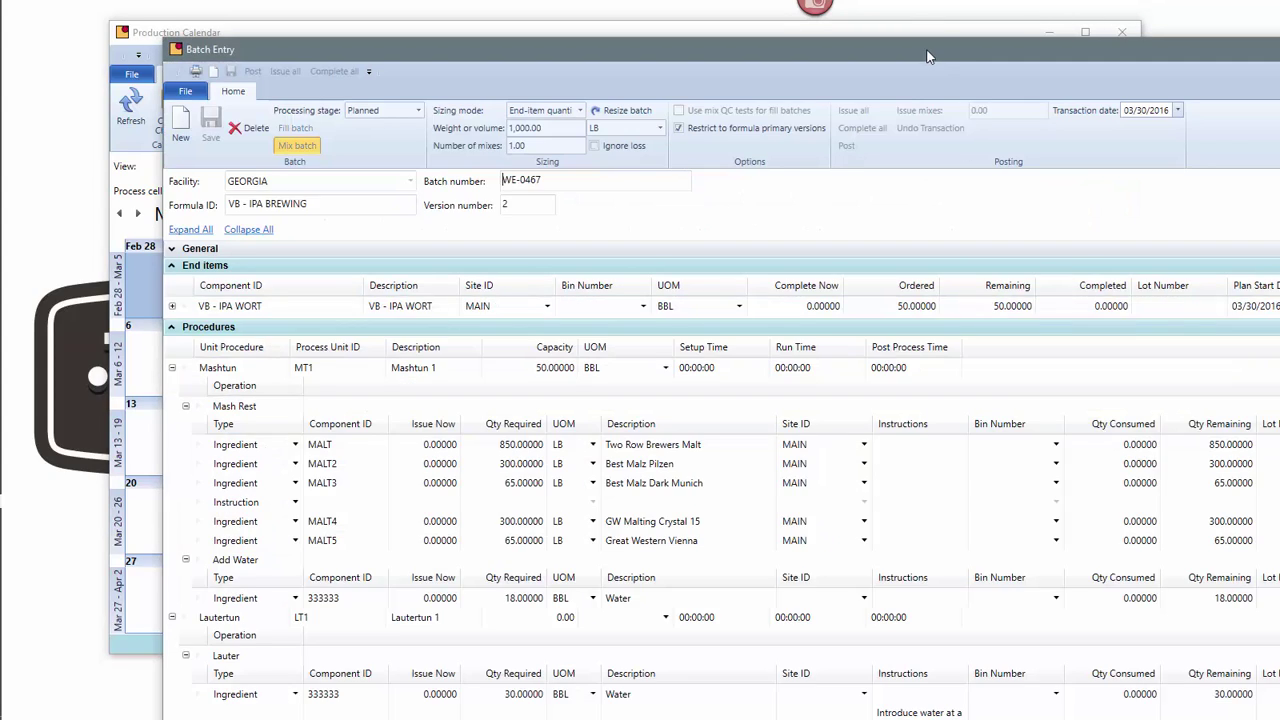
pyautogui.moveTo(926, 52); pyautogui.dragTo(769, 37)
pyautogui.moveTo(43, 160)
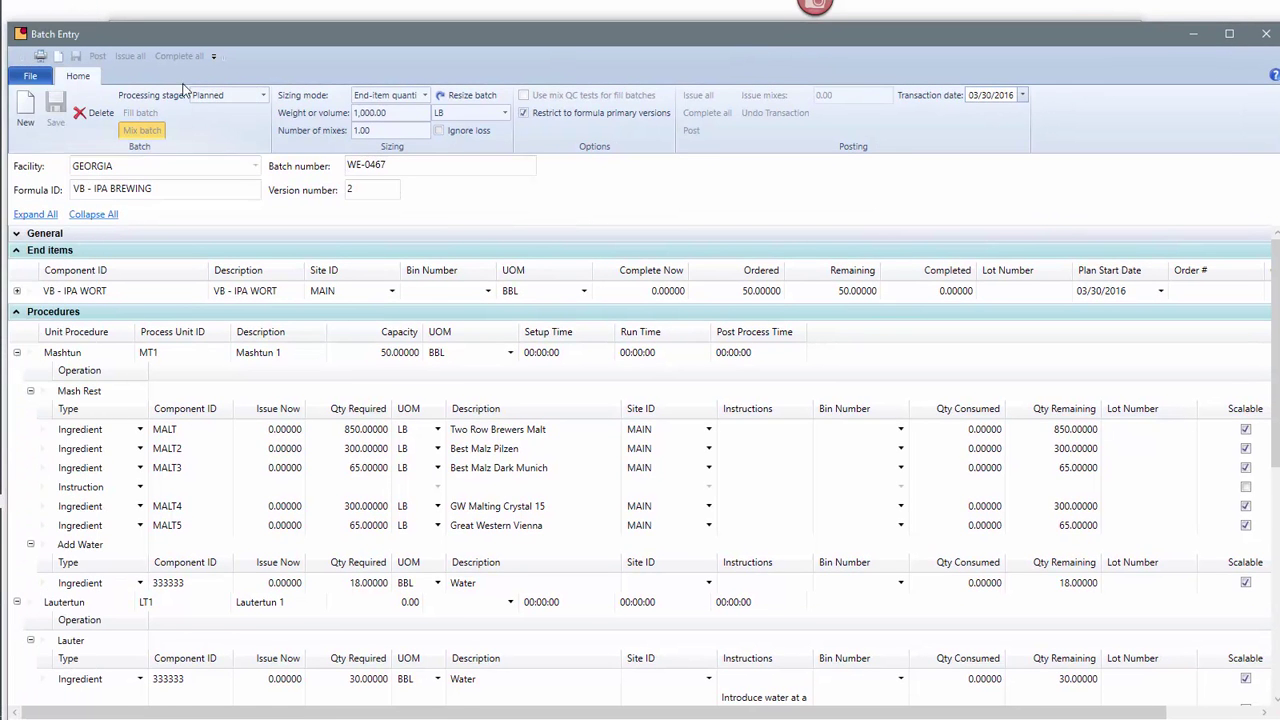
pyautogui.moveTo(492, 30); pyautogui.dragTo(597, 37)
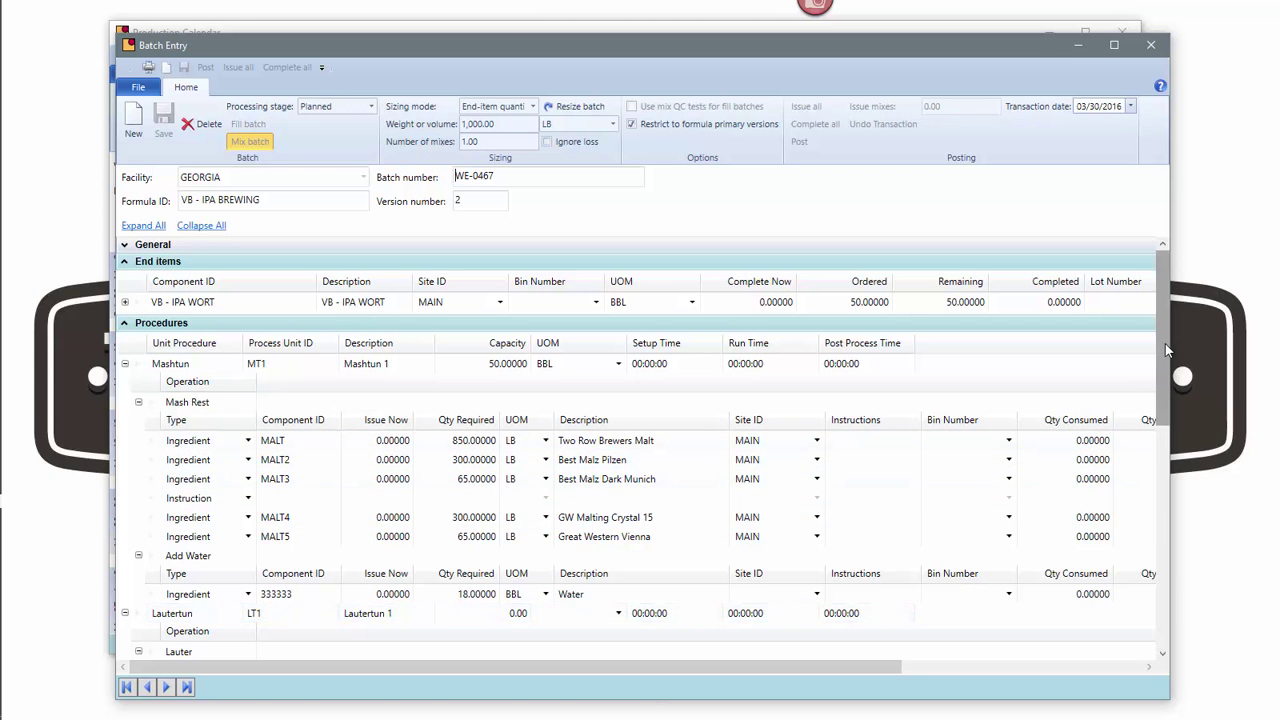
# Examine the issue and required quantities of the malt ingredients in the batch's Mash Rest operation
pyautogui.moveTo(1165, 345)
pyautogui.mouseDown()
pyautogui.moveTo(1162, 566)
pyautogui.moveTo(1156, 347)
pyautogui.mouseUp()
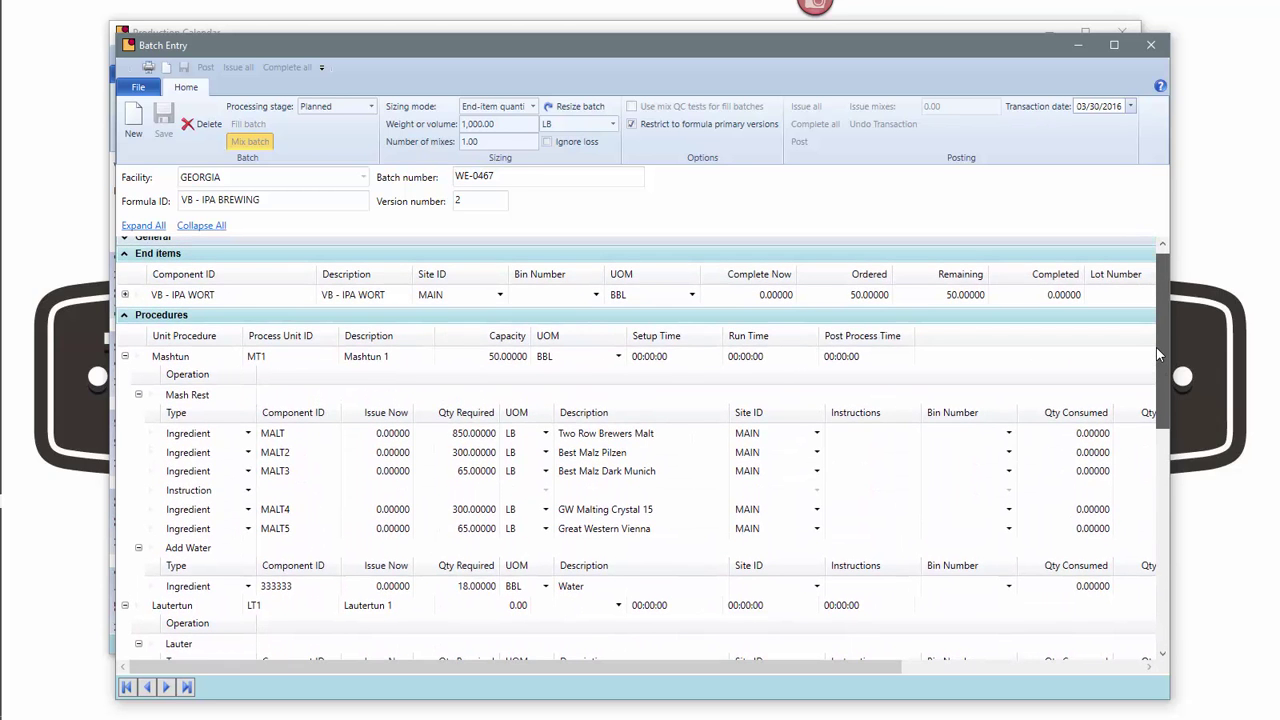
pyautogui.scroll(1, 1157, 353)
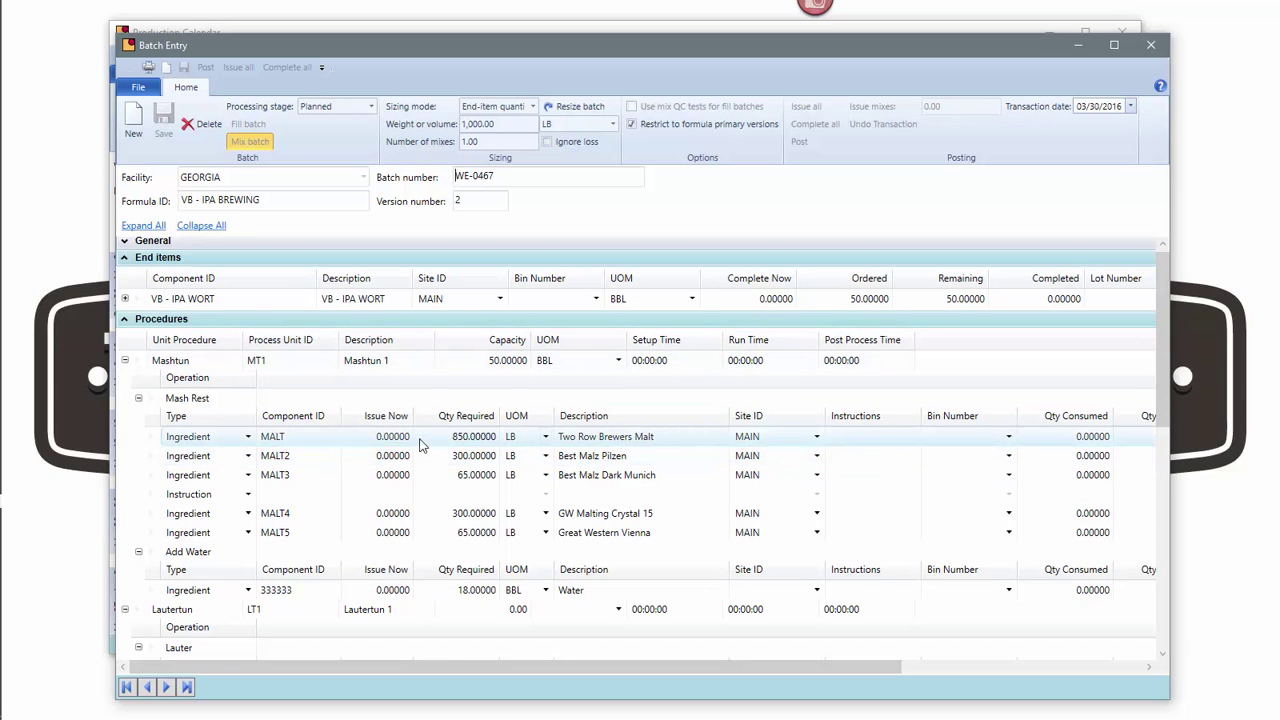
pyautogui.click(383, 456)
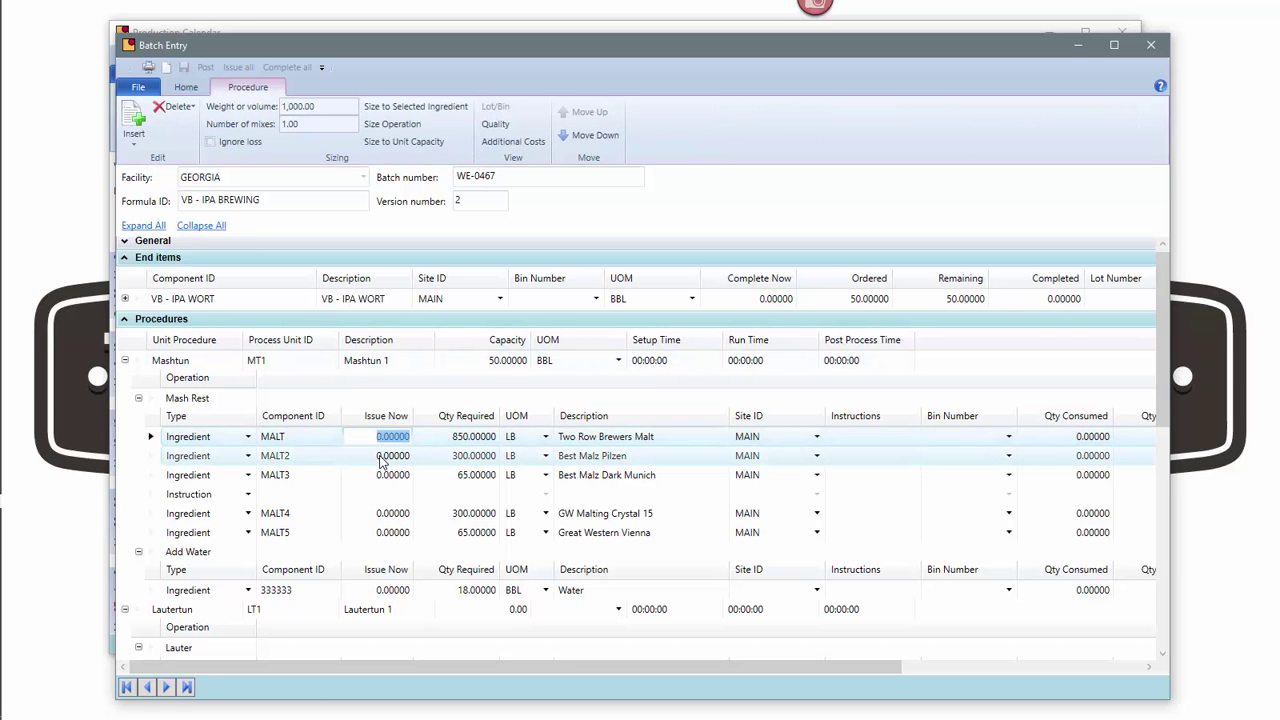
pyautogui.click(388, 456)
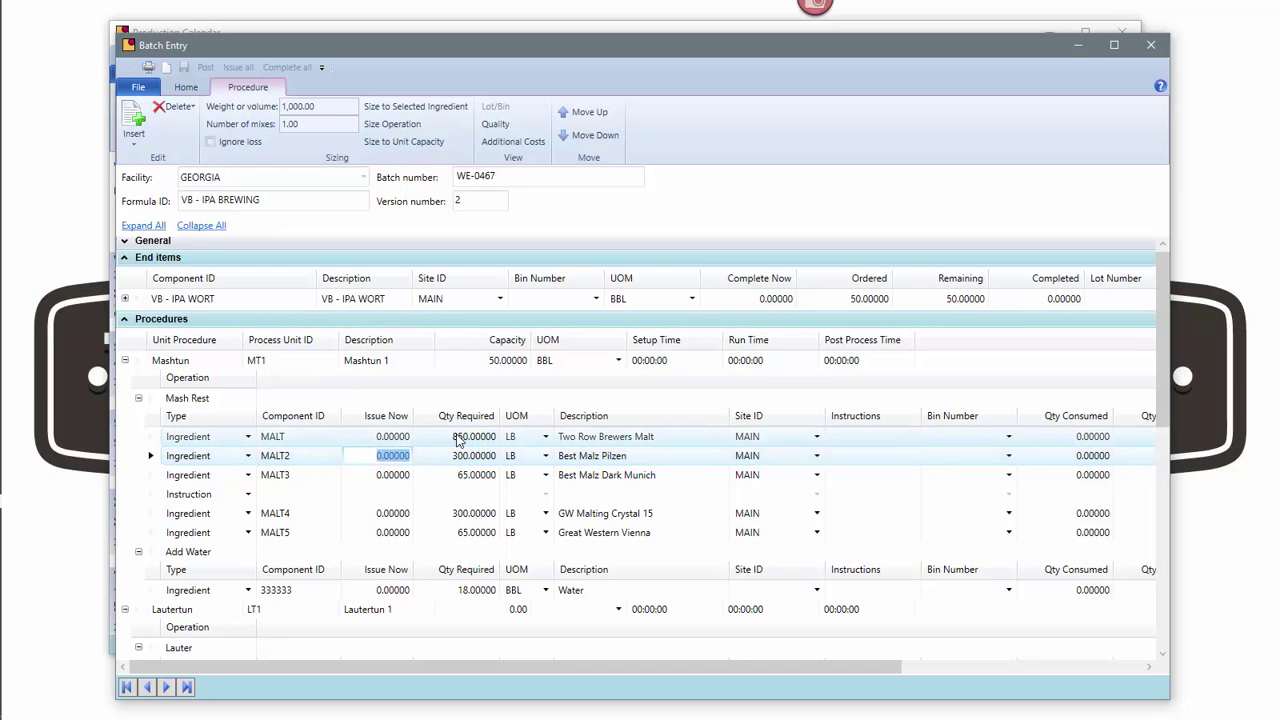
pyautogui.click(462, 456)
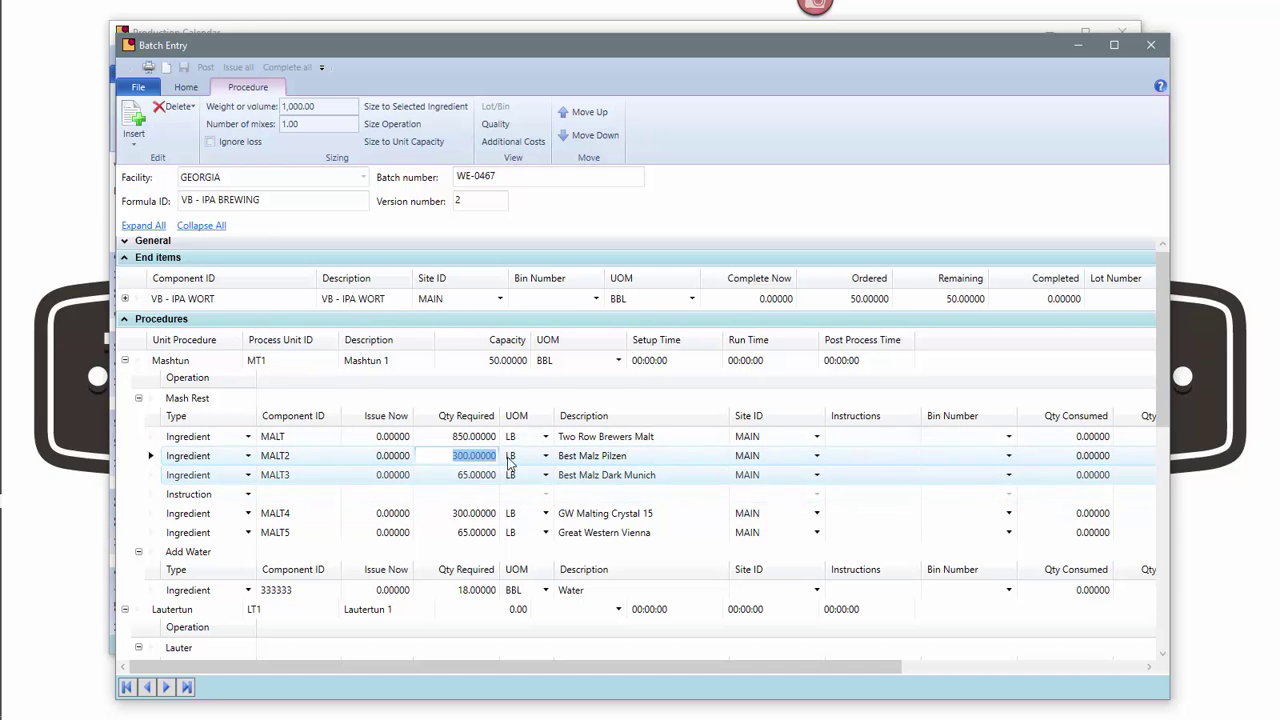
pyautogui.click(395, 438)
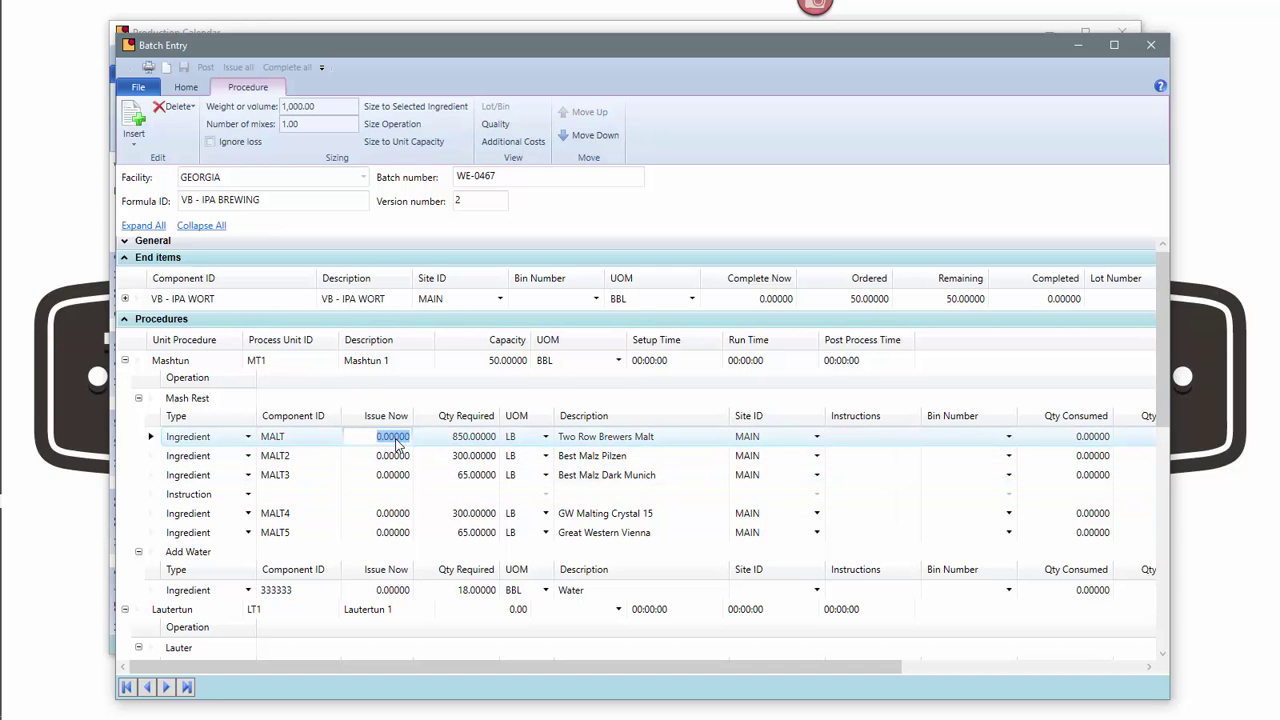
pyautogui.click(397, 456)
pyautogui.click(403, 476)
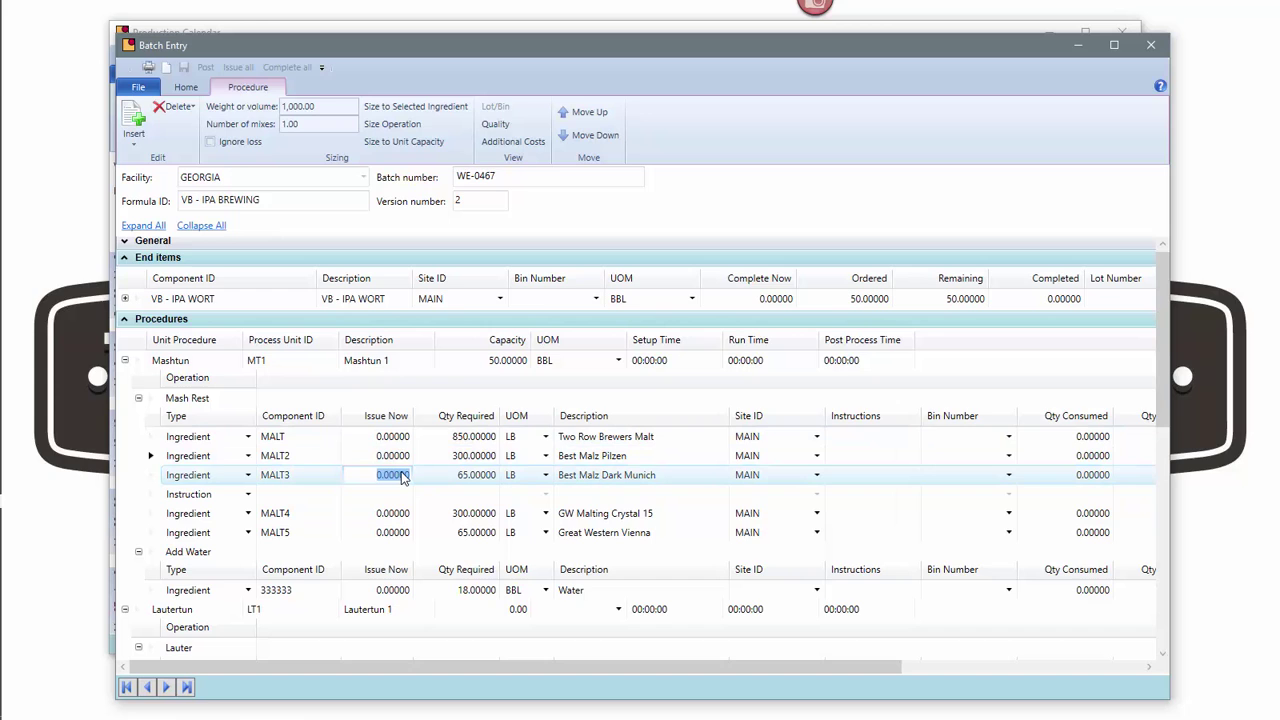
pyautogui.click(474, 456)
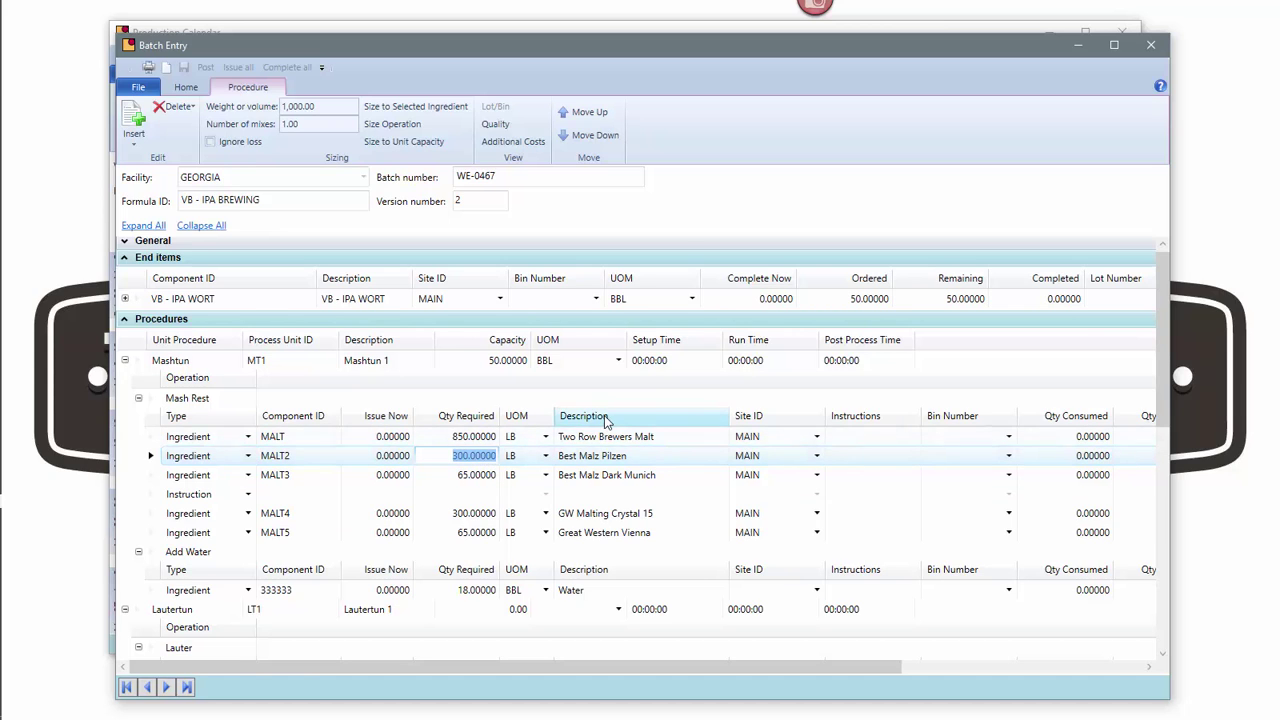
pyautogui.moveTo(600, 417); pyautogui.dragTo(738, 422)
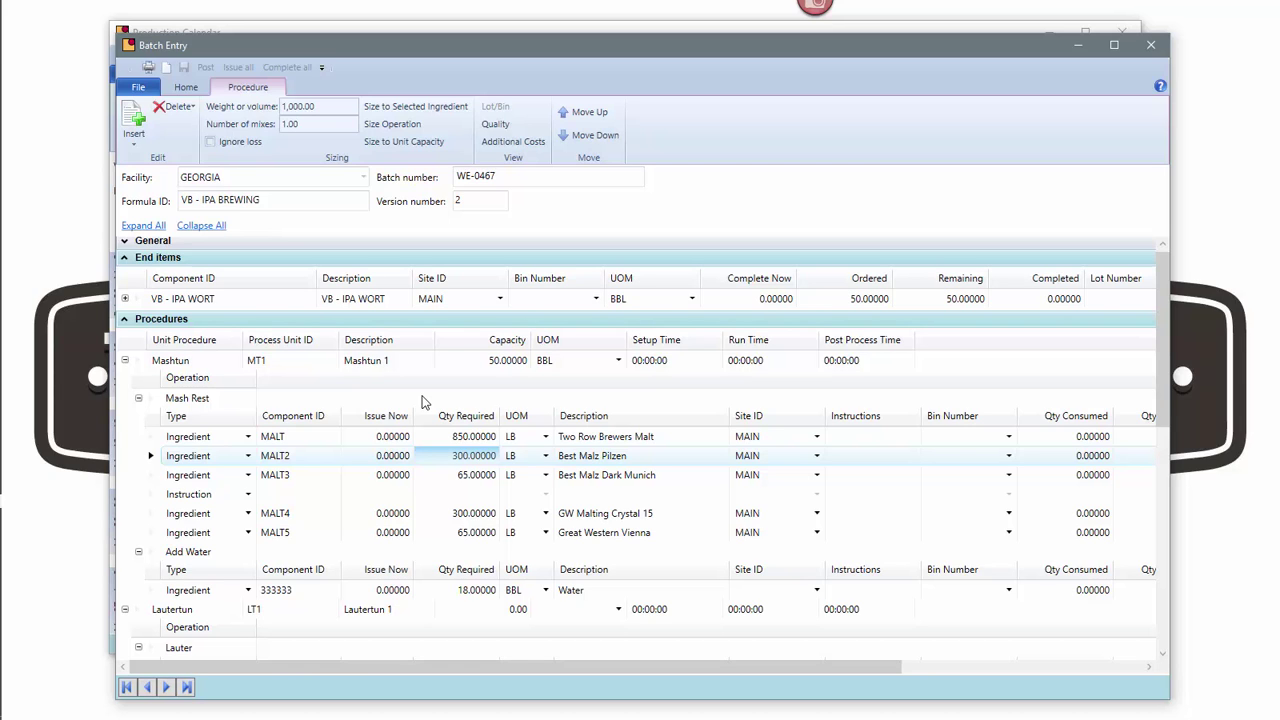
pyautogui.click(400, 456)
pyautogui.click(399, 474)
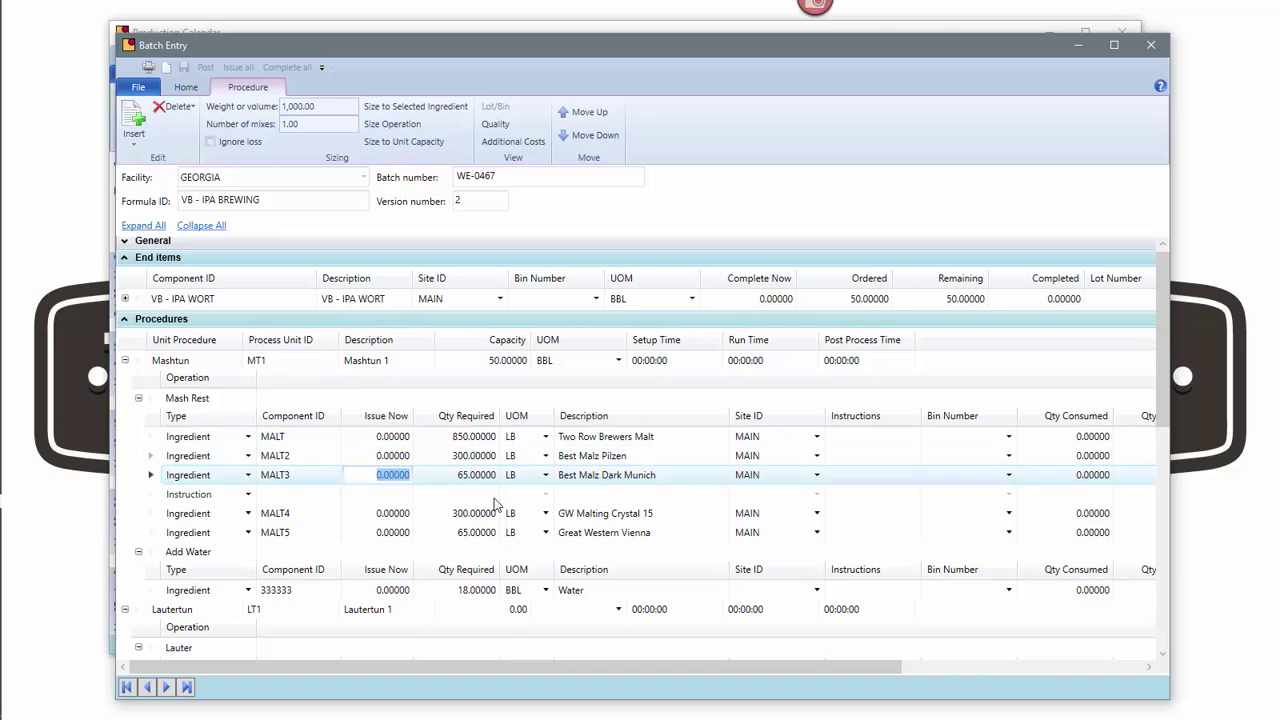
# Set the processing stage of the IPA WORT batch to Released
pyautogui.click(186, 87)
pyautogui.click(330, 106)
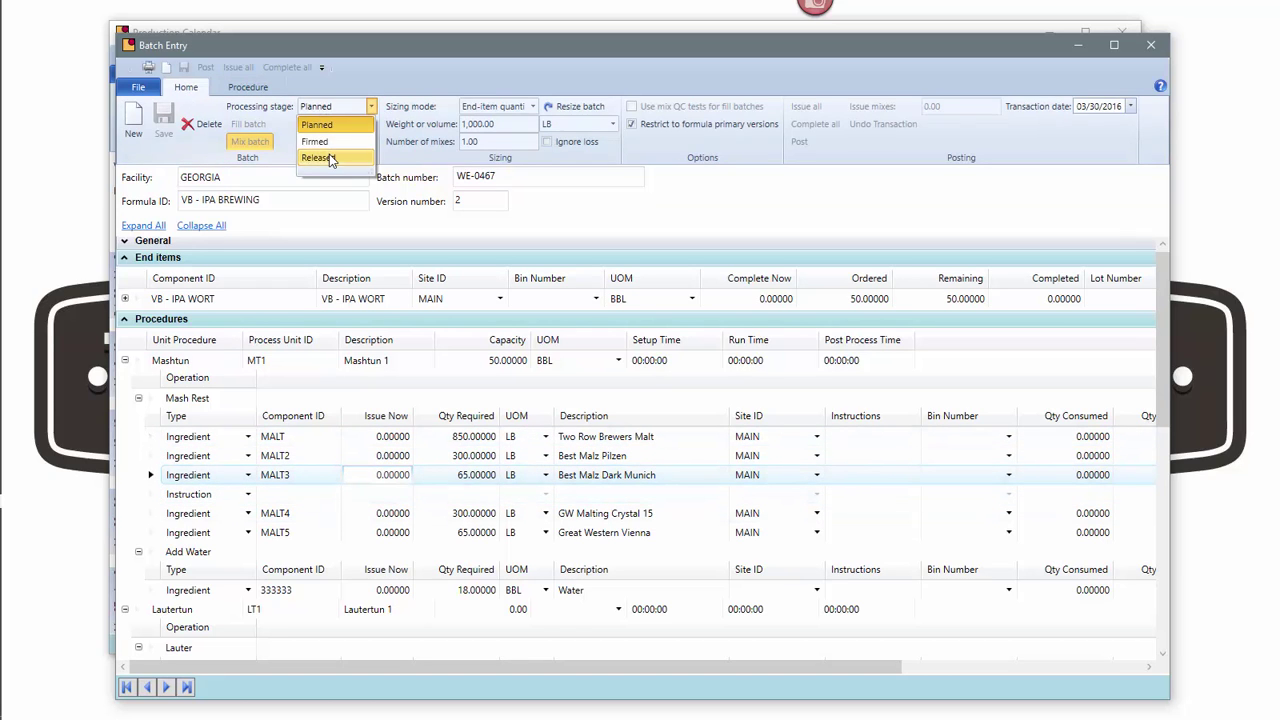
pyautogui.click(320, 156)
# Set the Issue Now quantity of the Two Row Brewers Malt ingredient in Mash Rest to 852 LB
pyautogui.click(393, 437)
pyautogui.click(400, 457)
pyautogui.press('Down')
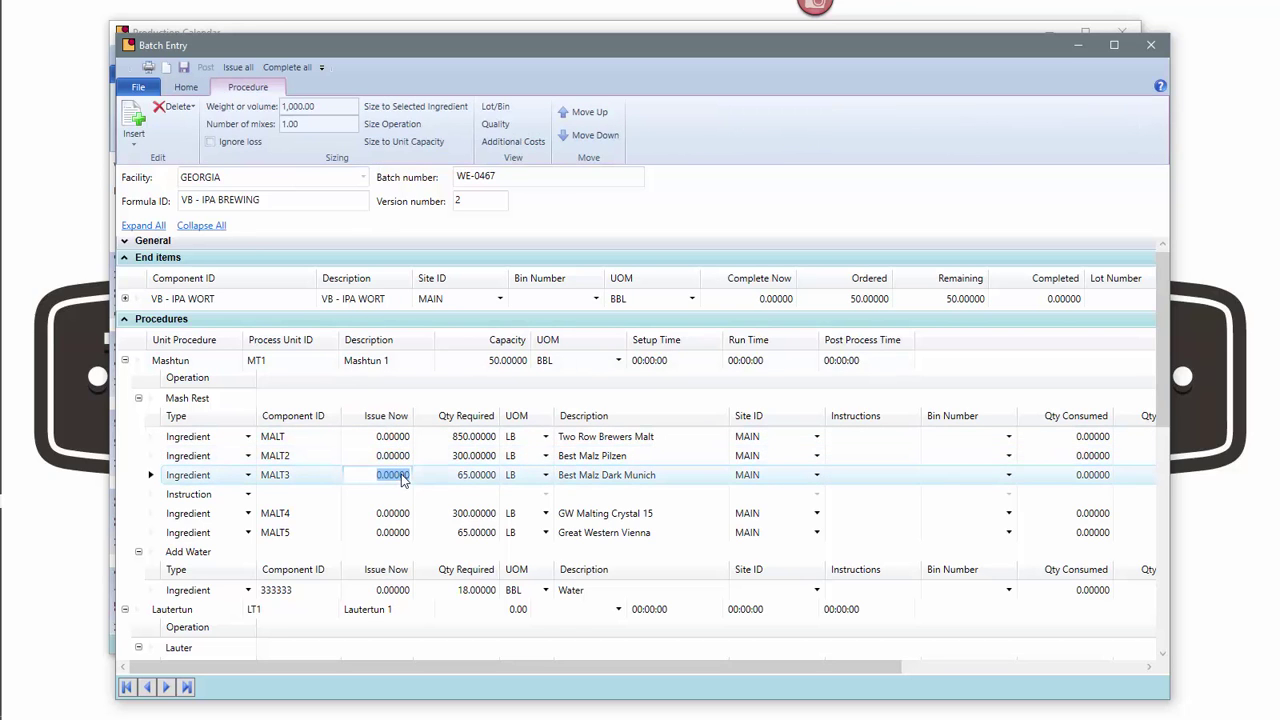
pyautogui.click(462, 437)
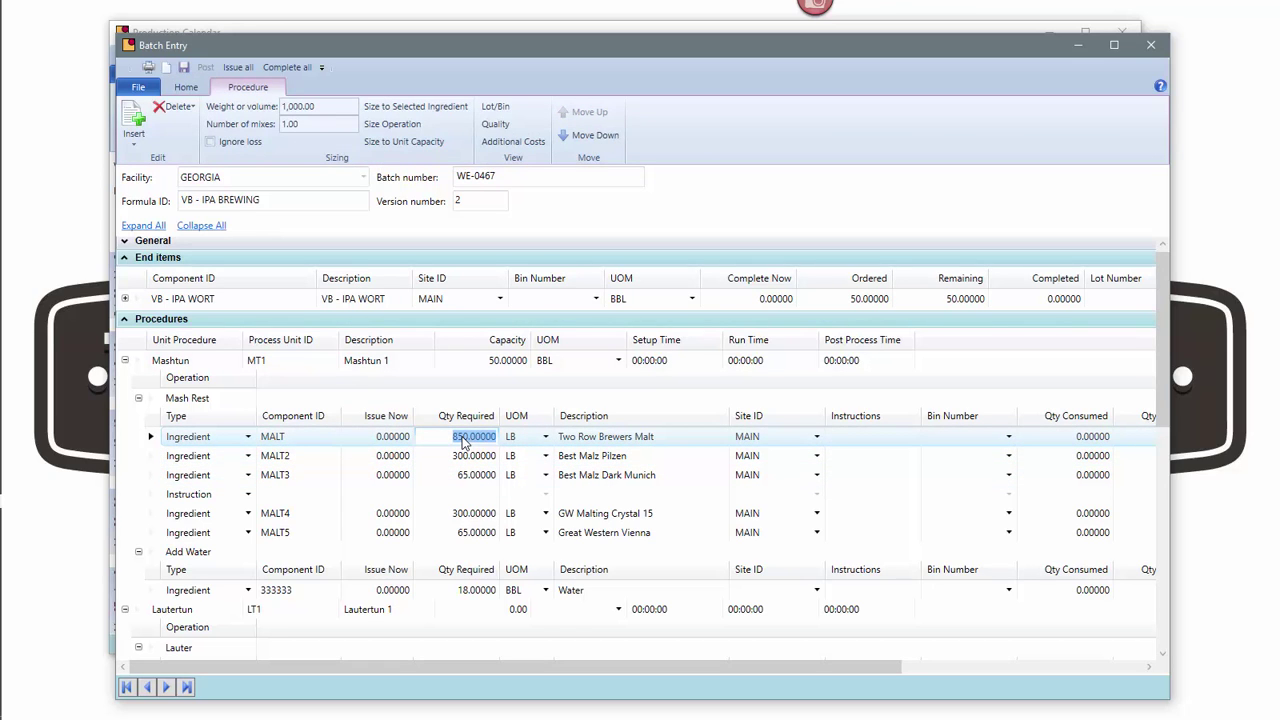
pyautogui.click(464, 457)
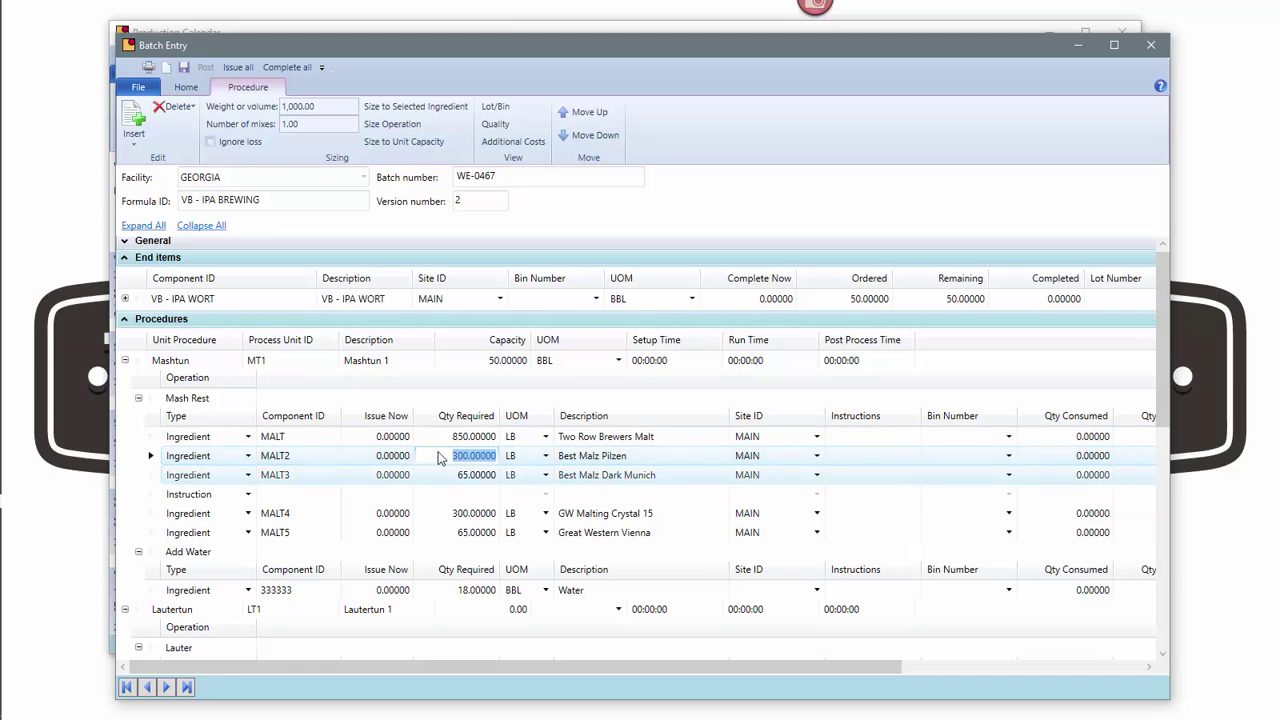
pyautogui.press('Up')
pyautogui.hotkey('shift', 'Tab')
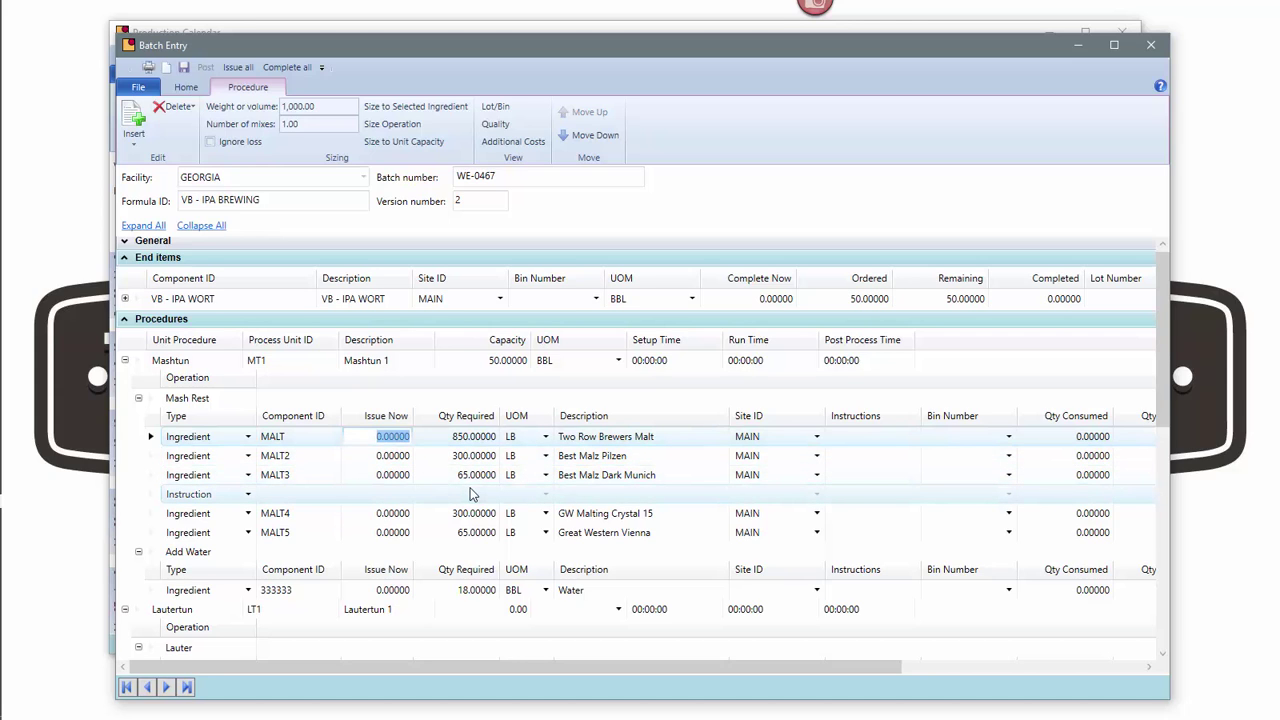
pyautogui.write('852')
pyautogui.press('Tab')
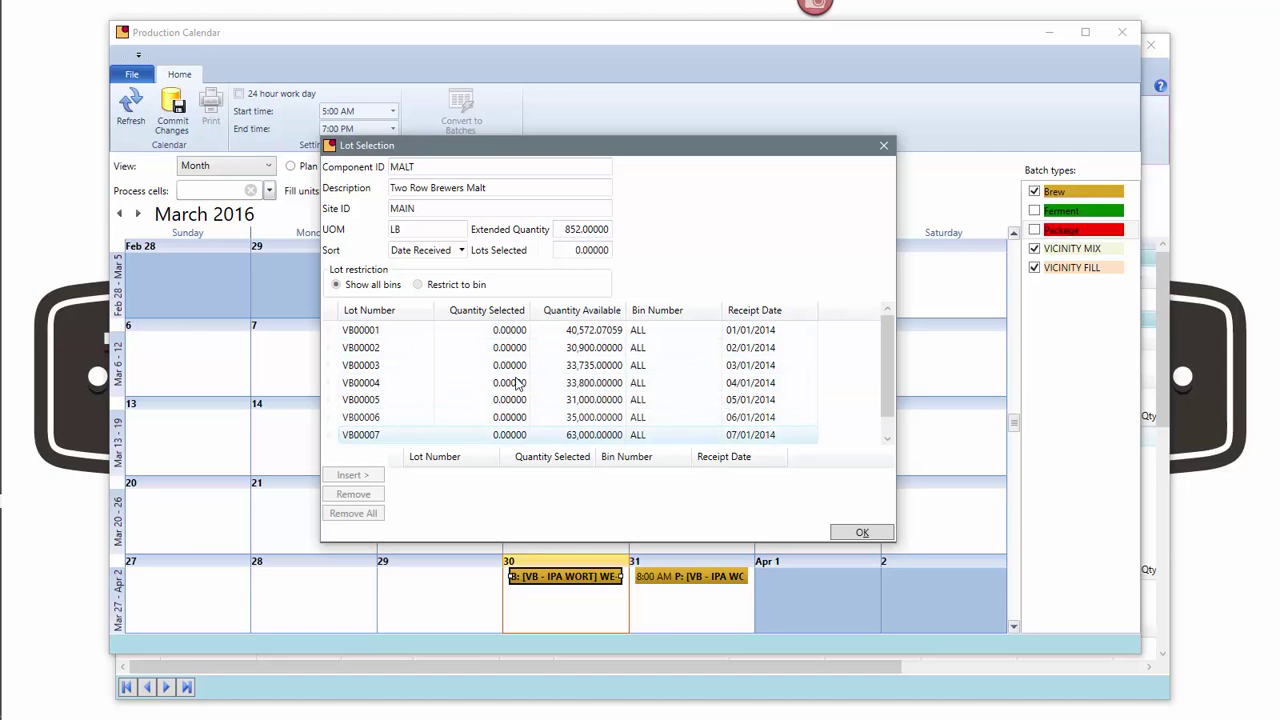
# Allocate the Two Row Brewers Malt from lots VB00001 (200 LB) and VB00002 (652 LB), and accept the lot selection
pyautogui.click(508, 332)
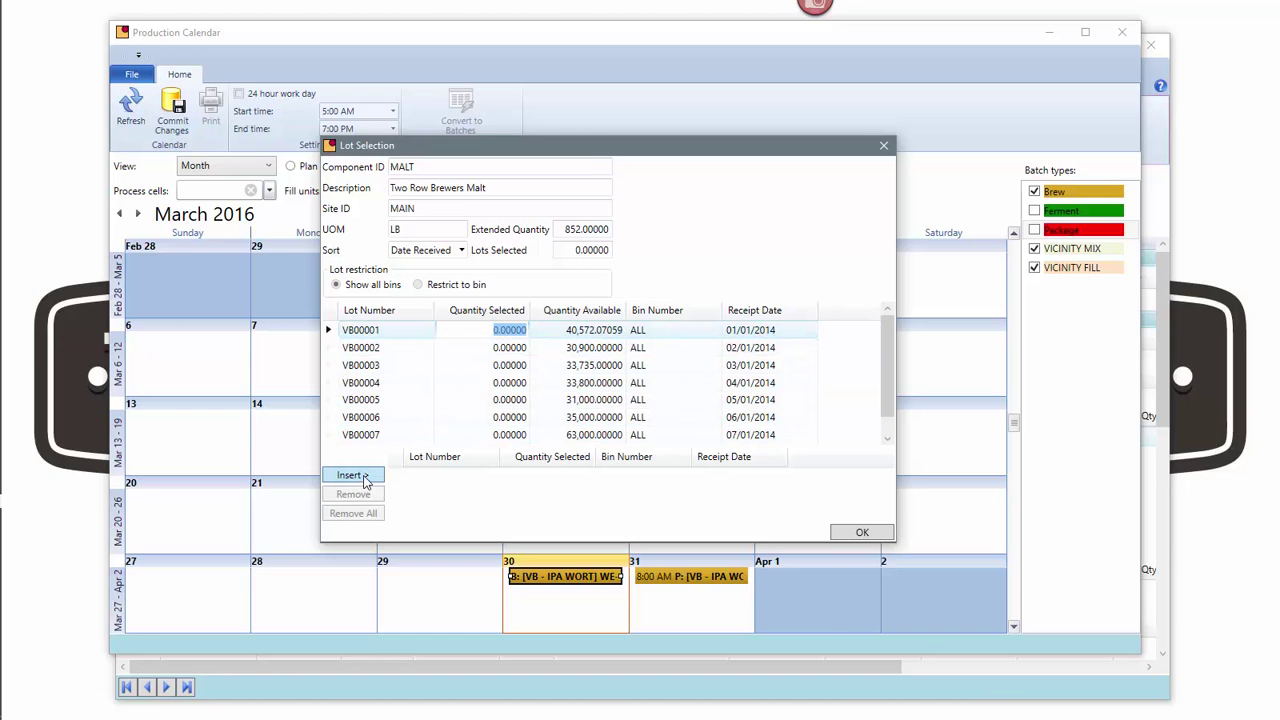
pyautogui.click(353, 476)
pyautogui.click(366, 497)
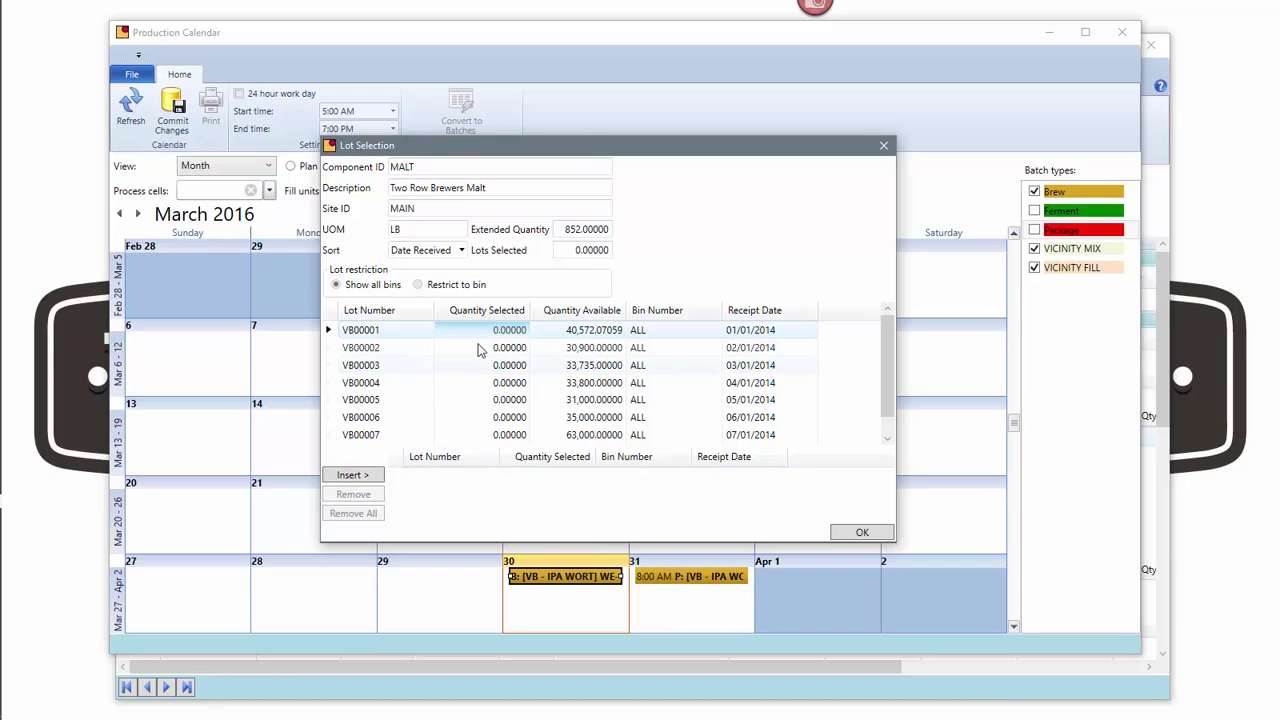
pyautogui.write('2')
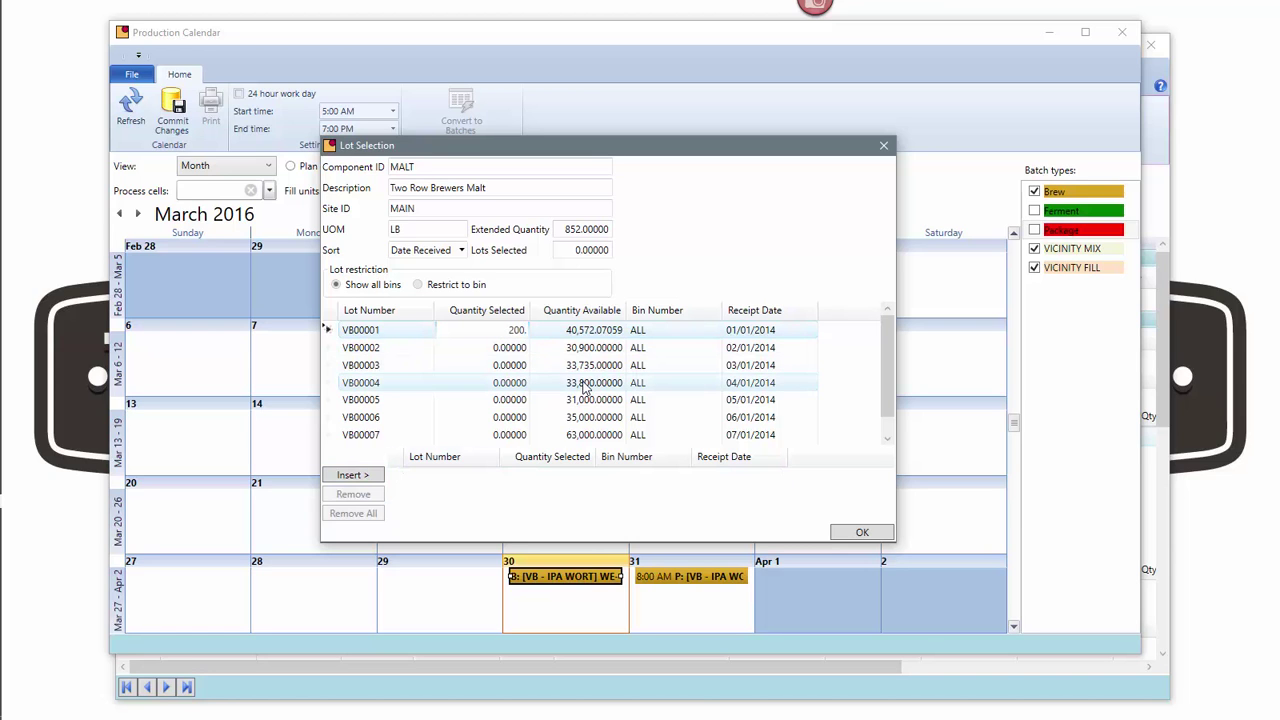
pyautogui.write('00.')
pyautogui.click(353, 475)
pyautogui.doubleClick(505, 348)
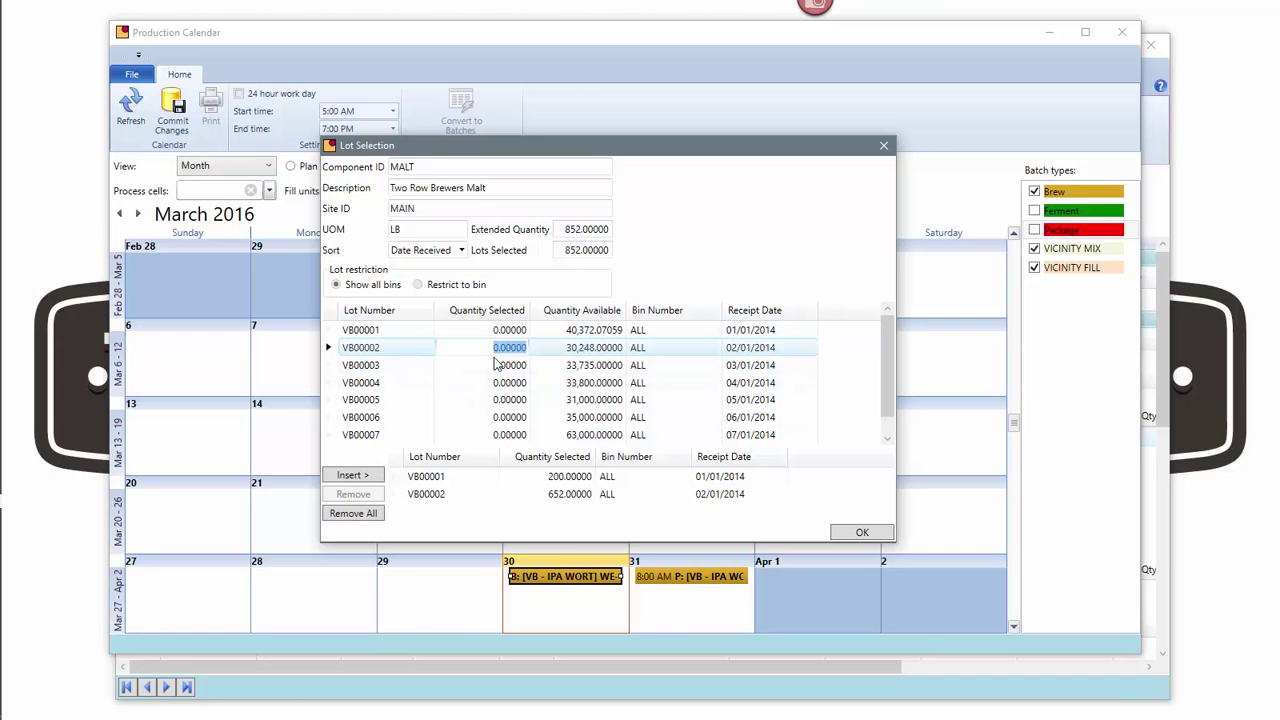
pyautogui.click(862, 534)
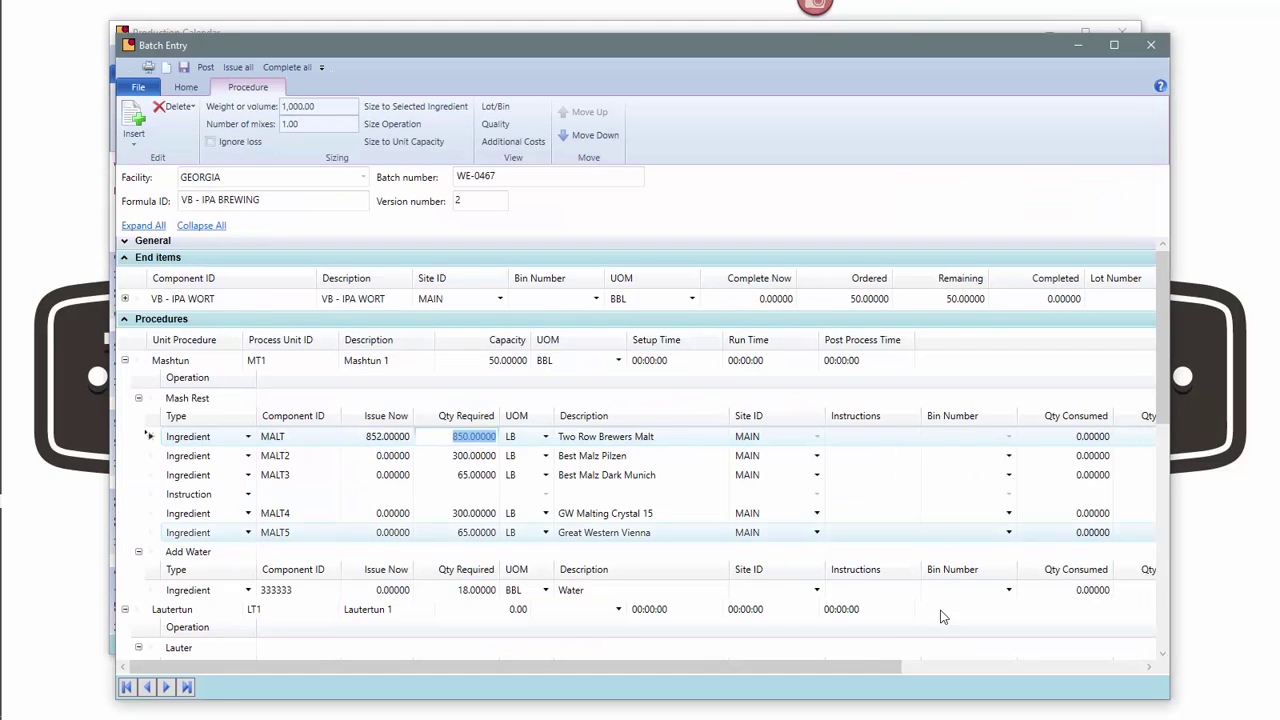
# Issue 300 LB of MALT2, Best Malz Pilzen, and allocate it entirely from lot VB00001
pyautogui.click(386, 456)
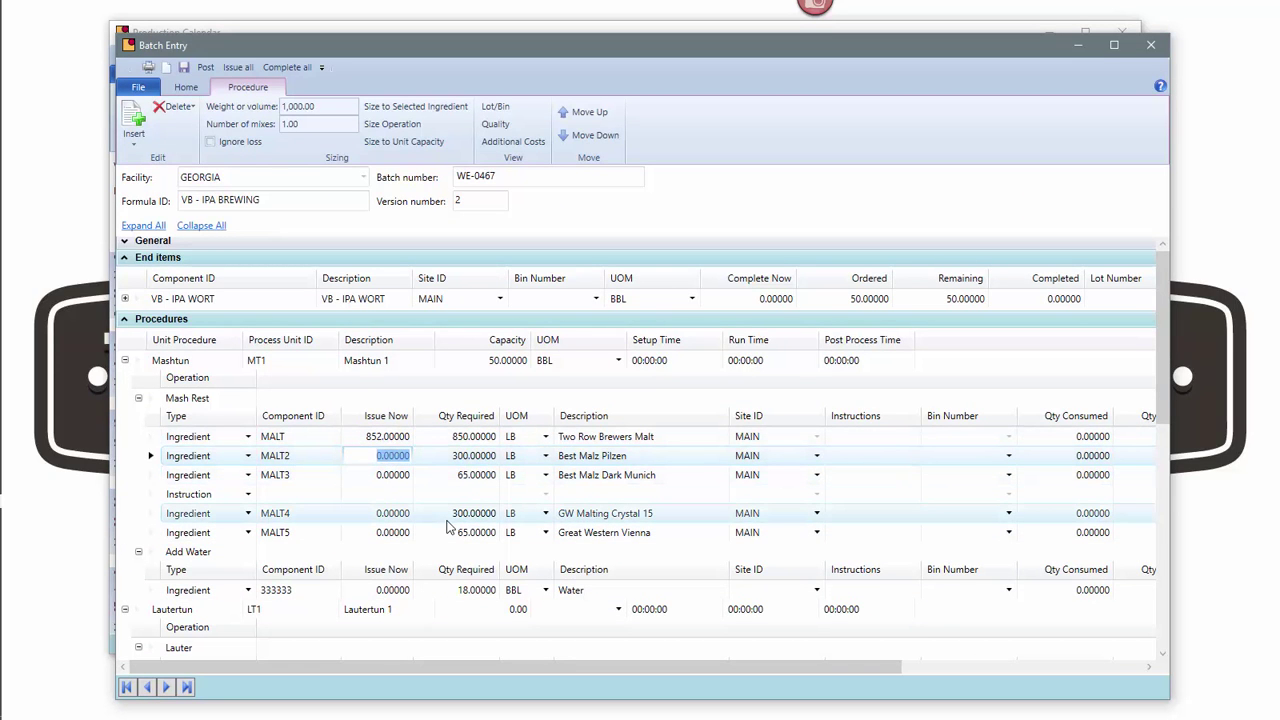
pyautogui.write('300.')
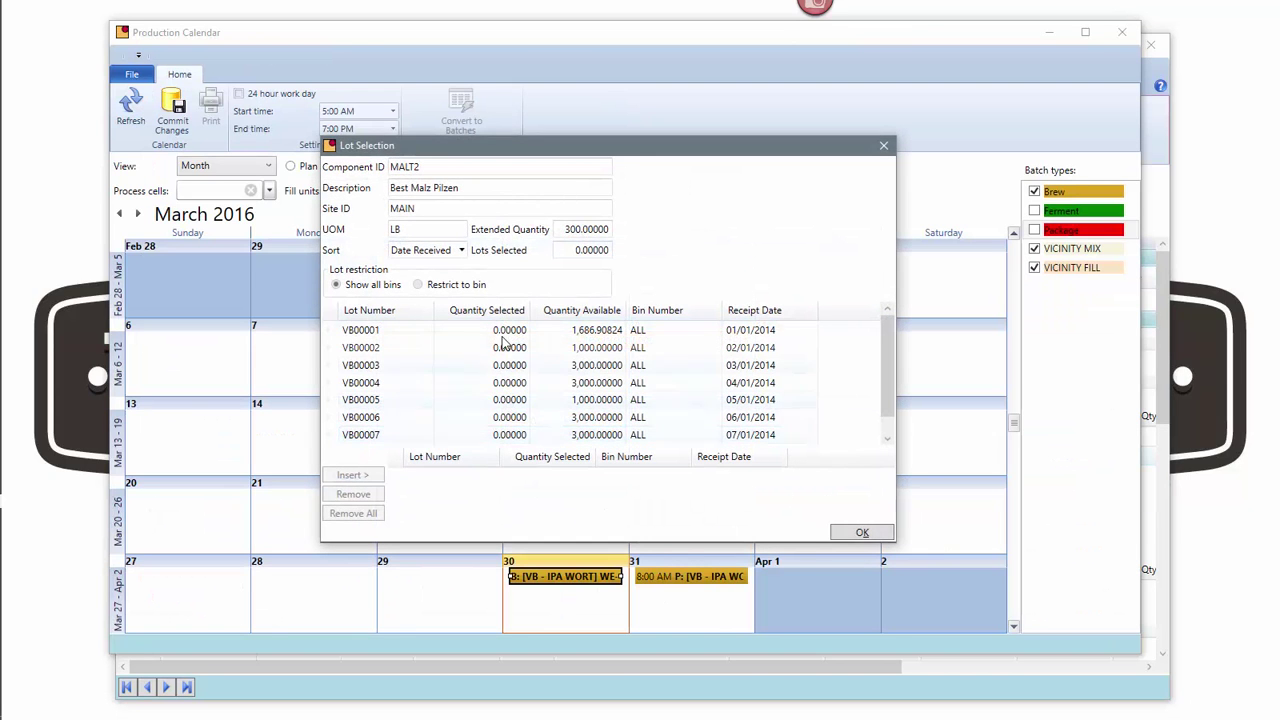
pyautogui.click(500, 330)
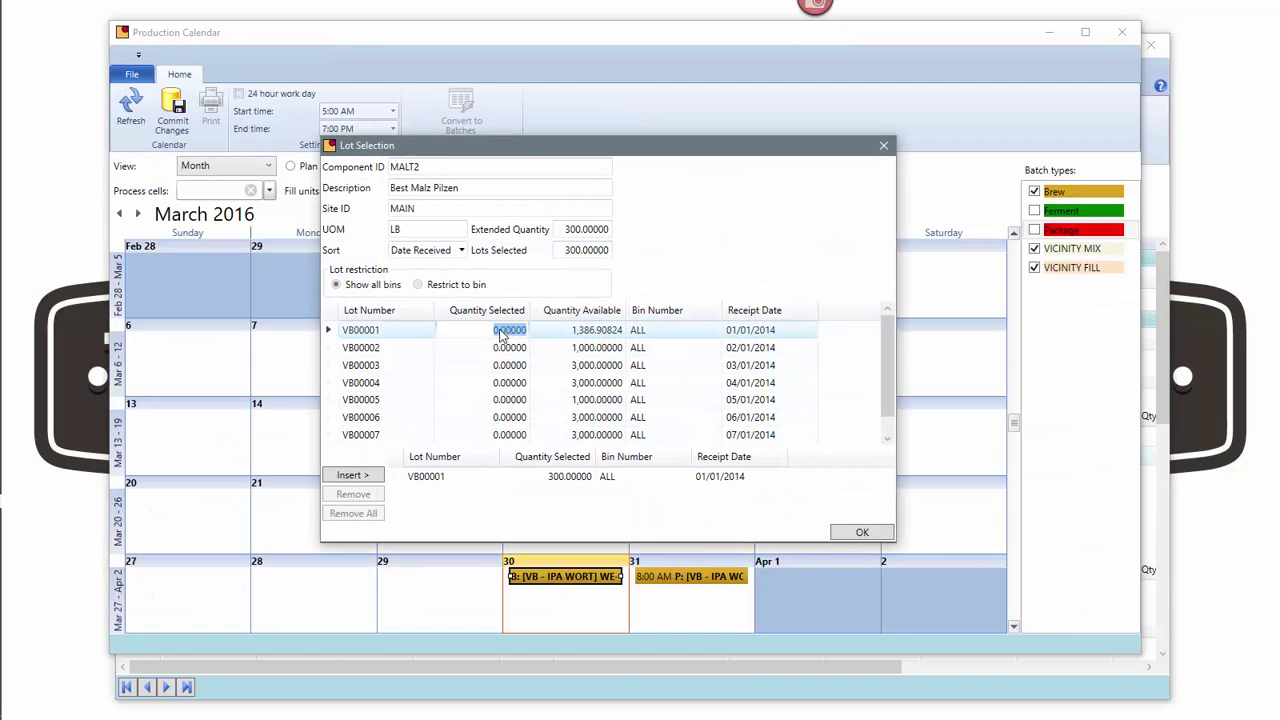
pyautogui.click(858, 535)
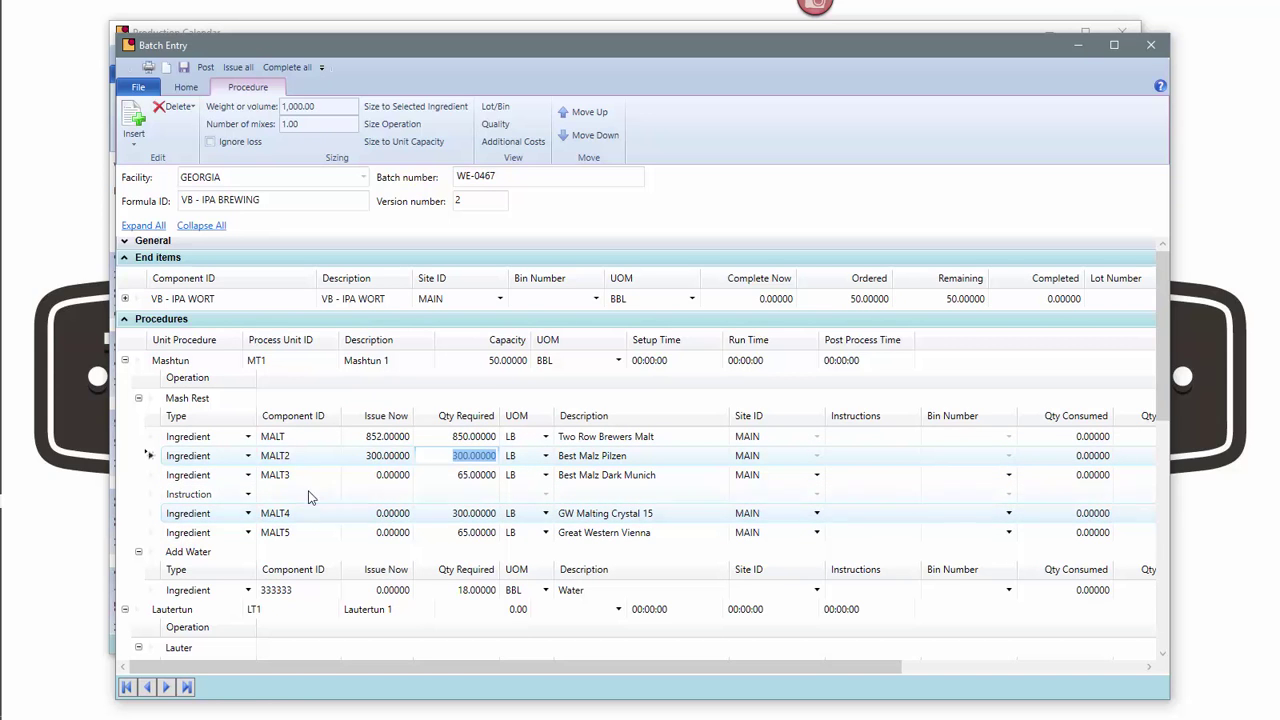
# Insert a new ingredient line in the Mash Rest operation and move it up between MALT2 and MALT3
pyautogui.click(277, 475)
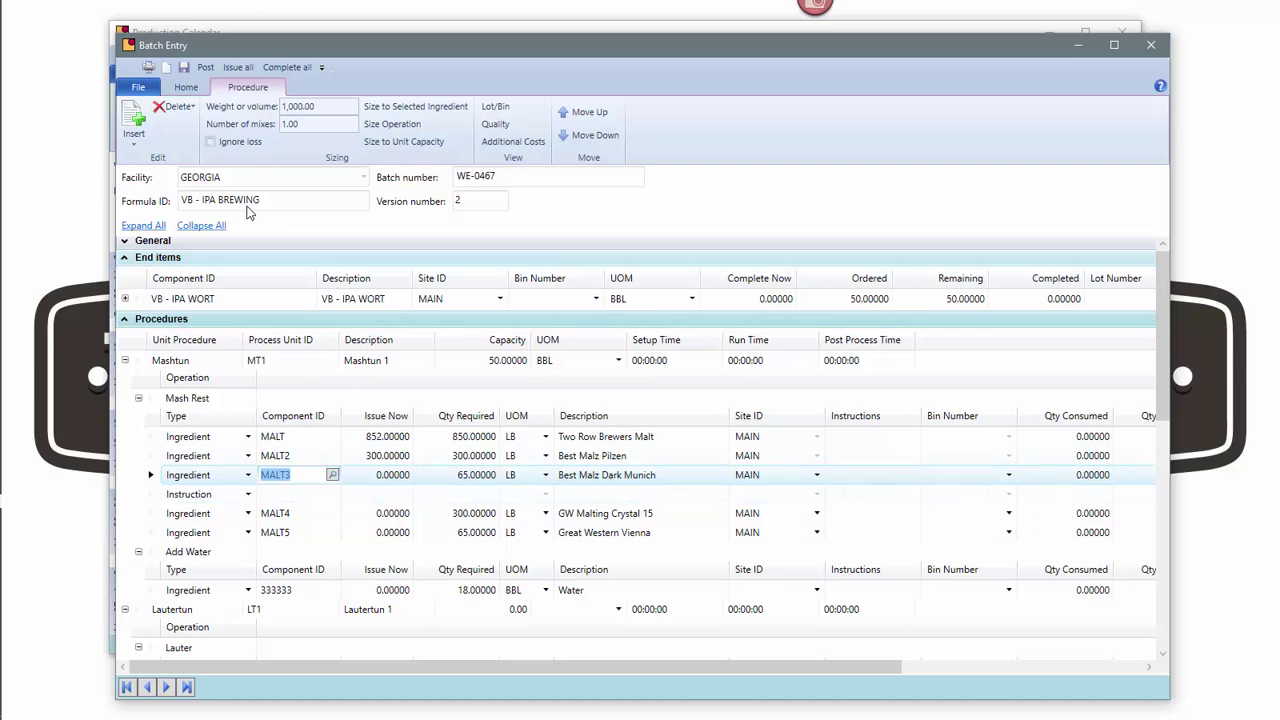
pyautogui.click(134, 128)
pyautogui.click(156, 196)
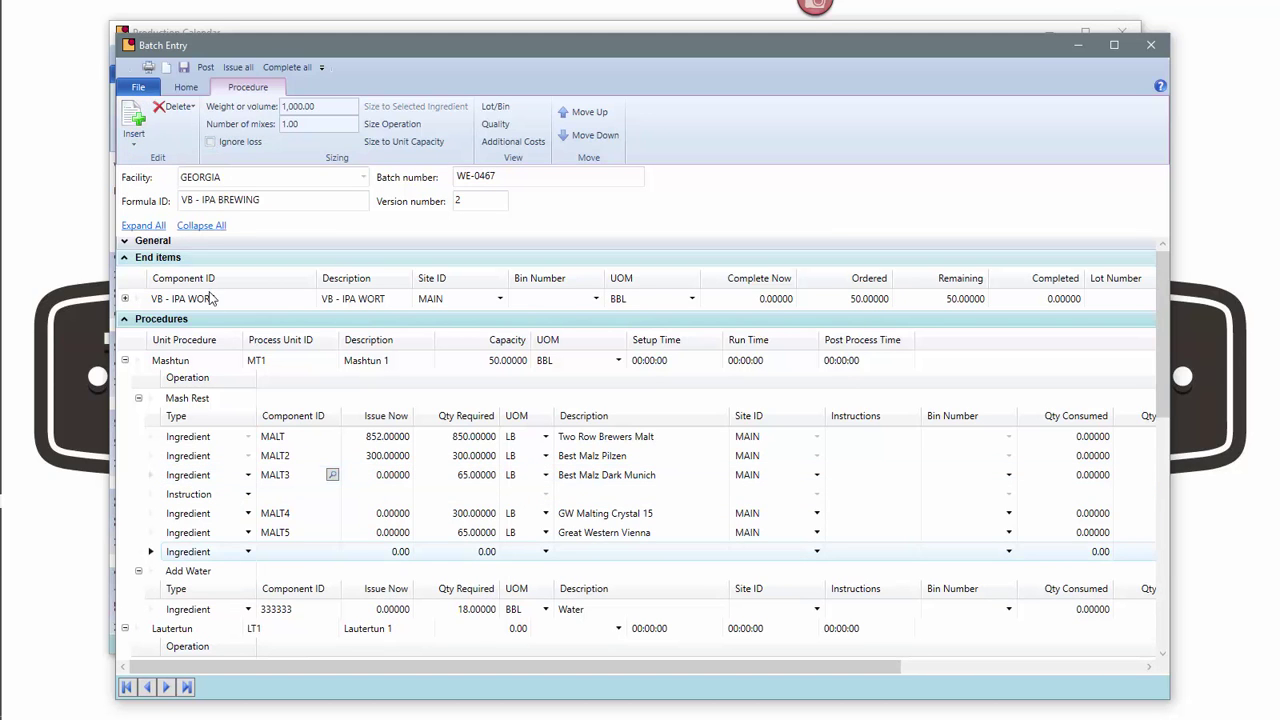
pyautogui.click(301, 552)
pyautogui.click(586, 114)
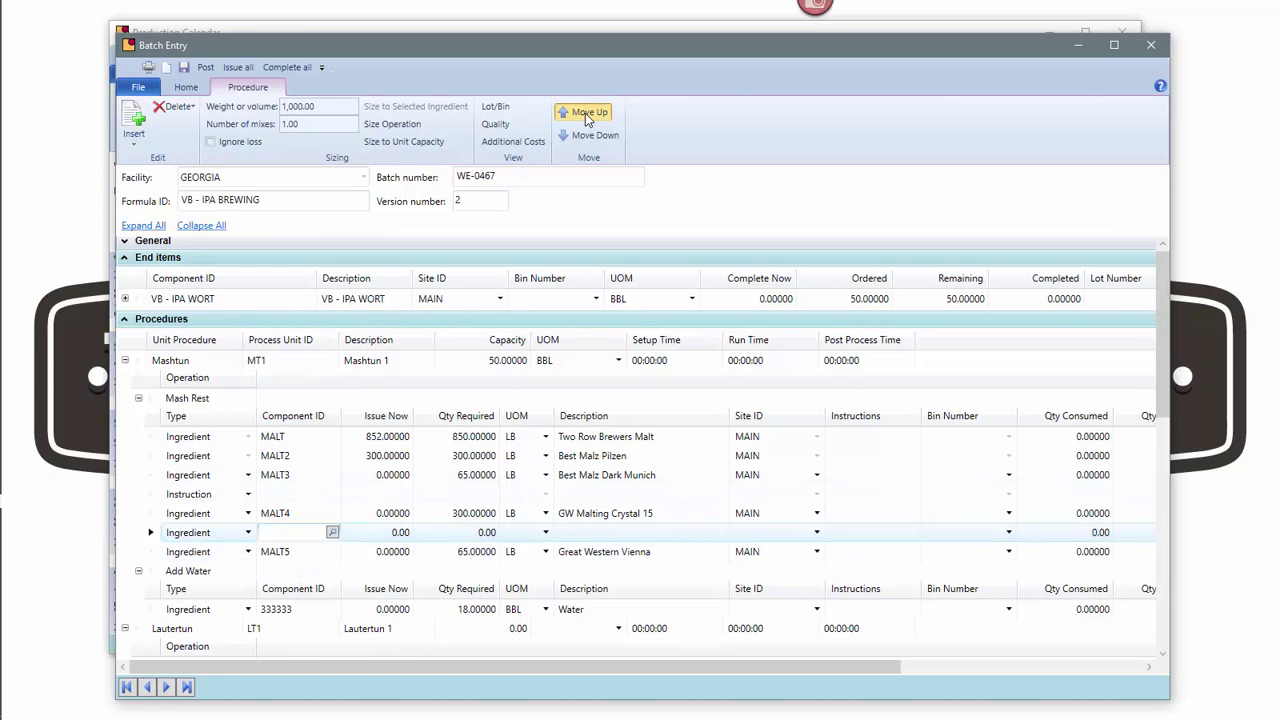
pyautogui.click(586, 114)
pyautogui.click(586, 114)
pyautogui.click(586, 114)
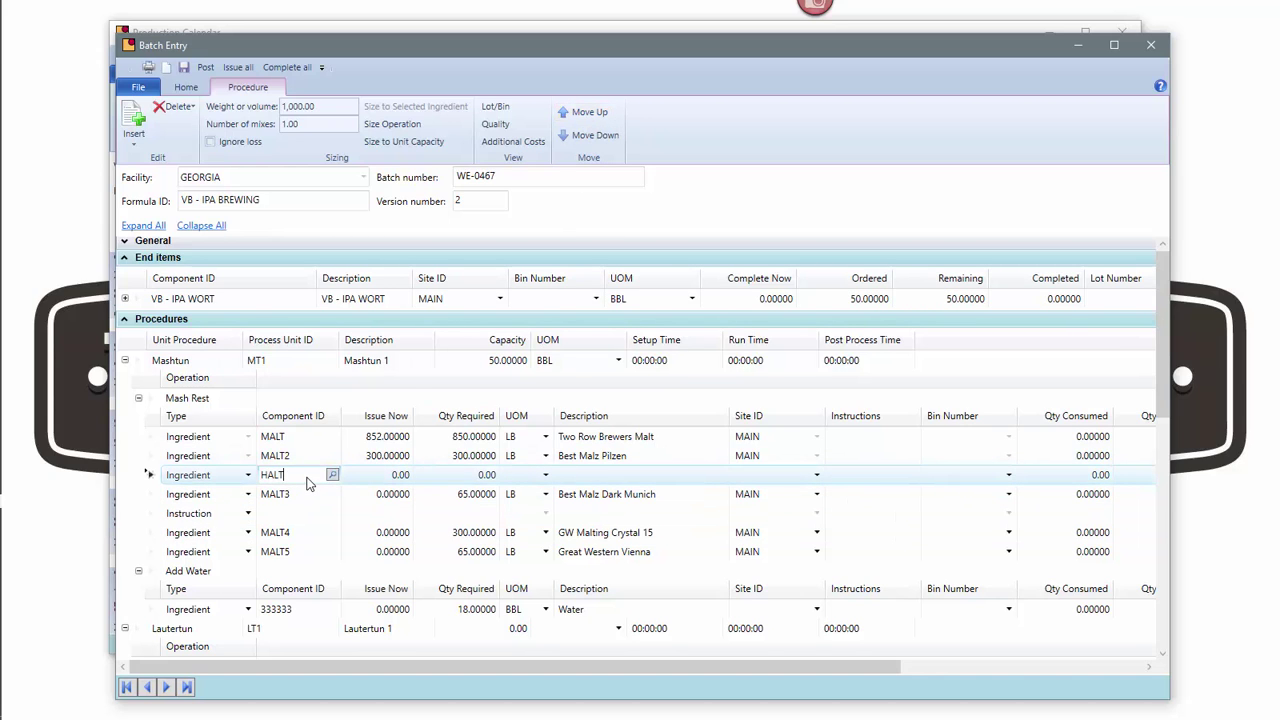
# Set the new ingredient line to component MALT5 with an Issue Now quantity of 10 LB, and accept its lot selection
pyautogui.write('HAL')
pyautogui.press('BackSpace')
pyautogui.press('BackSpace')
pyautogui.press('BackSpace')
pyautogui.write('MAL')
pyautogui.press('Tab')
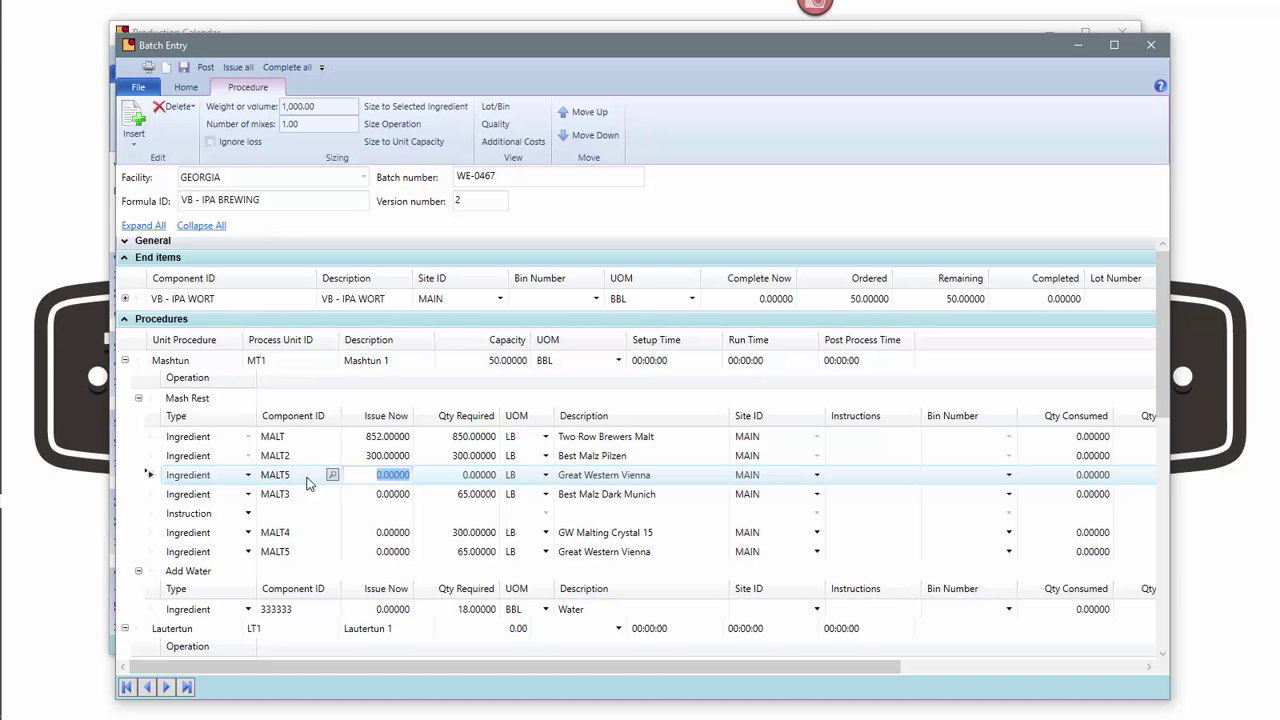
pyautogui.write('10')
pyautogui.press('Tab')
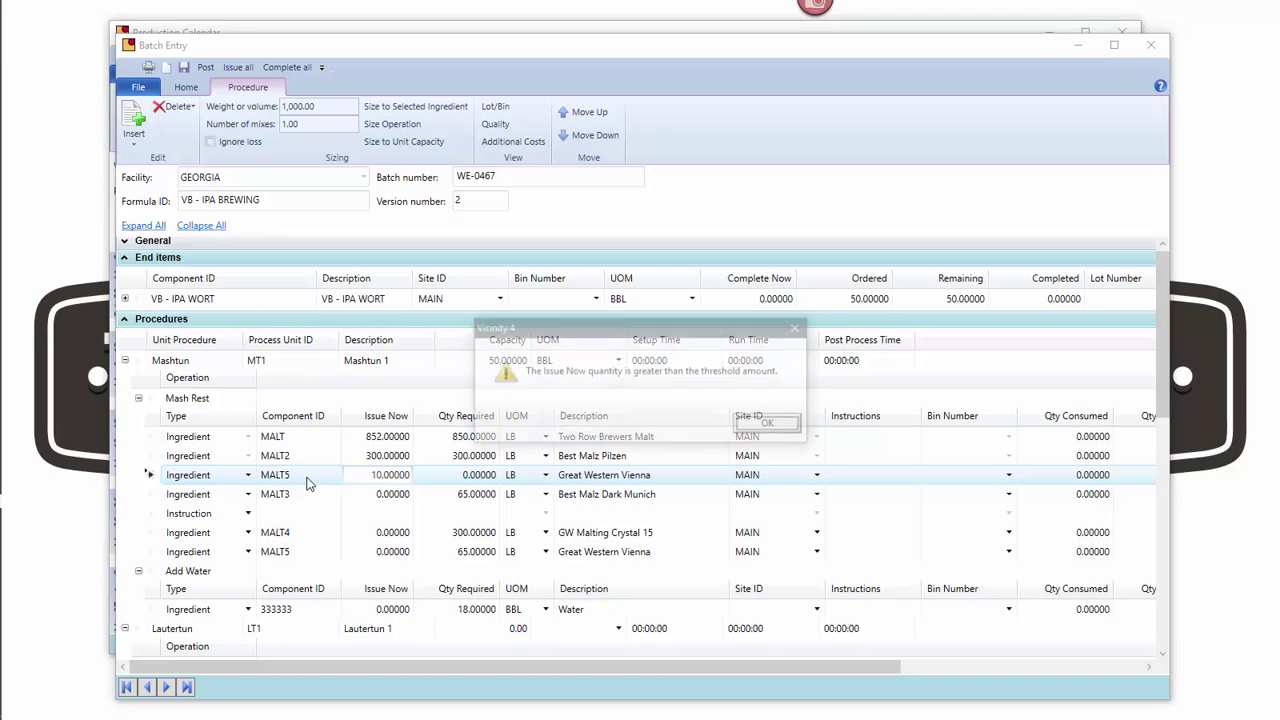
pyautogui.click(770, 424)
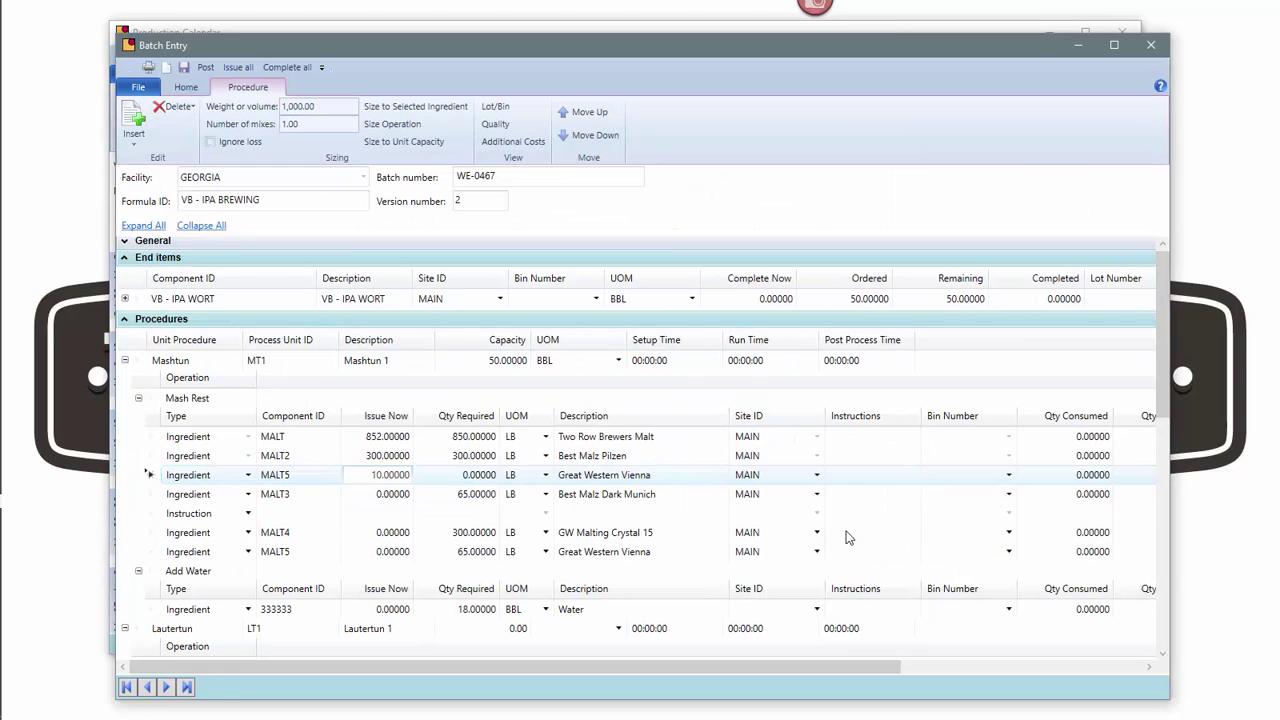
pyautogui.click(862, 532)
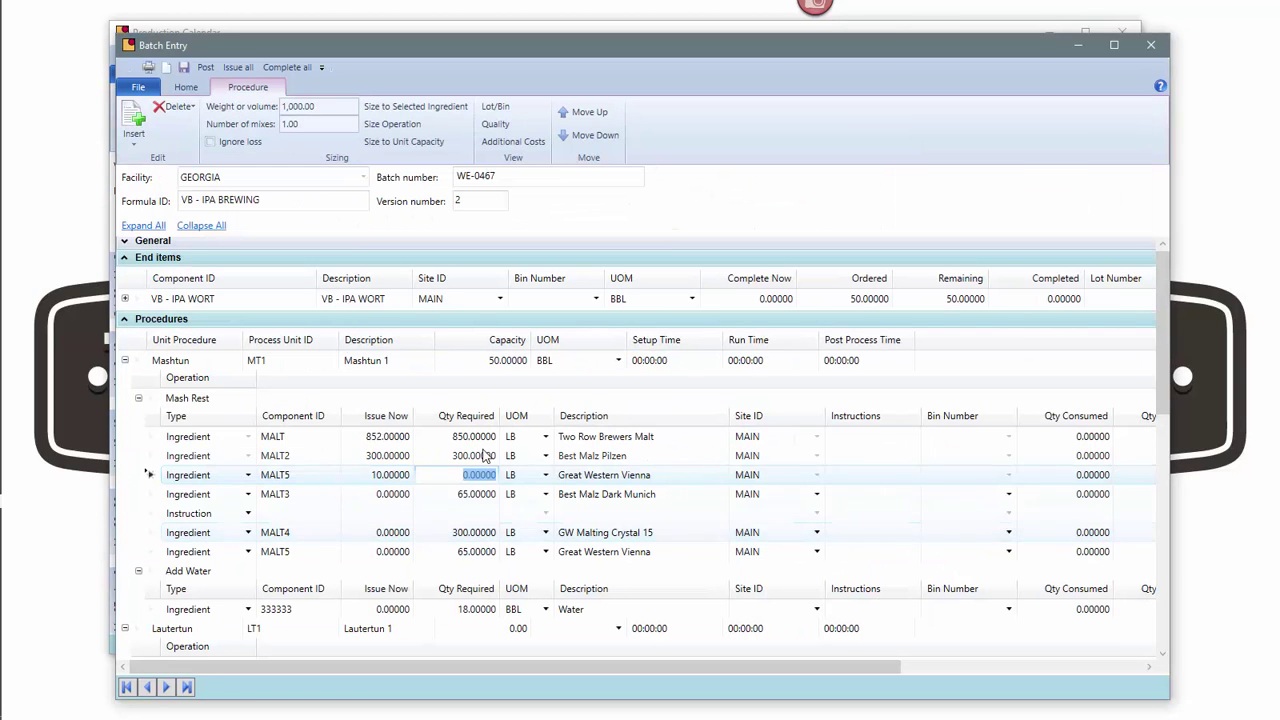
# Review the issued malt quantities and the batch's usage transactions, and collapse the Procedures and Transactions sections
pyautogui.click(403, 440)
pyautogui.click(398, 475)
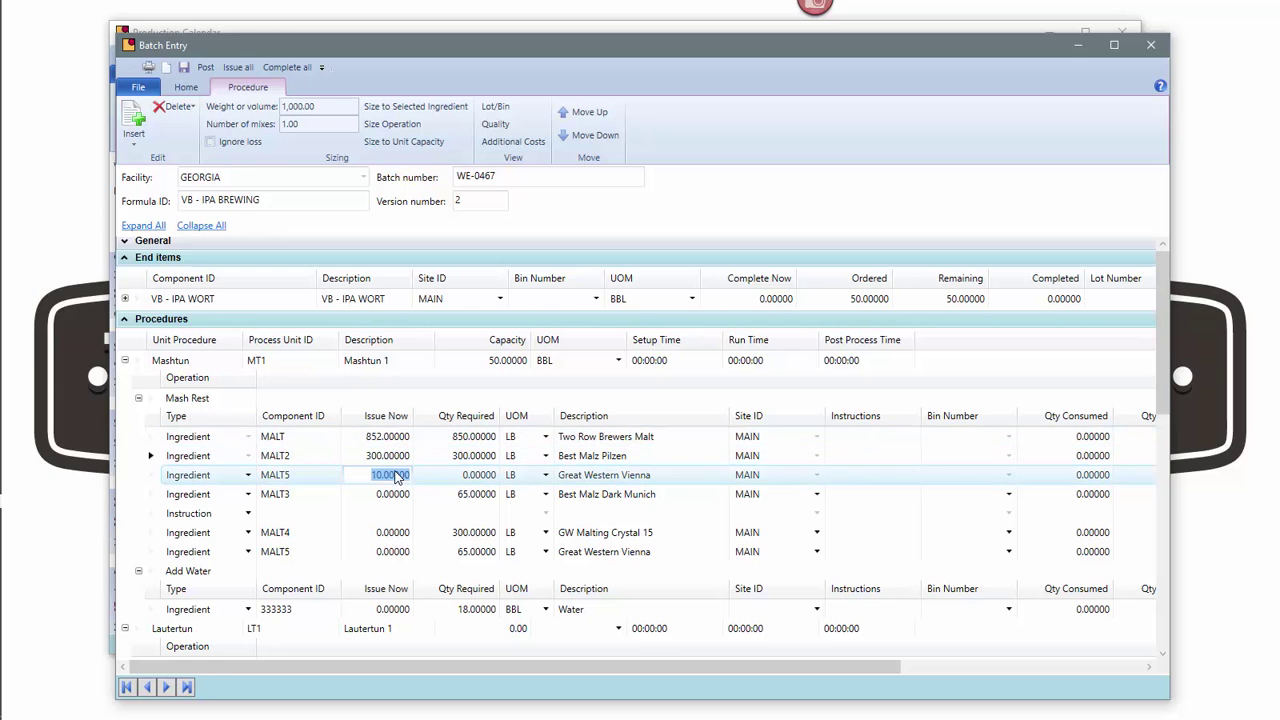
pyautogui.click(125, 320)
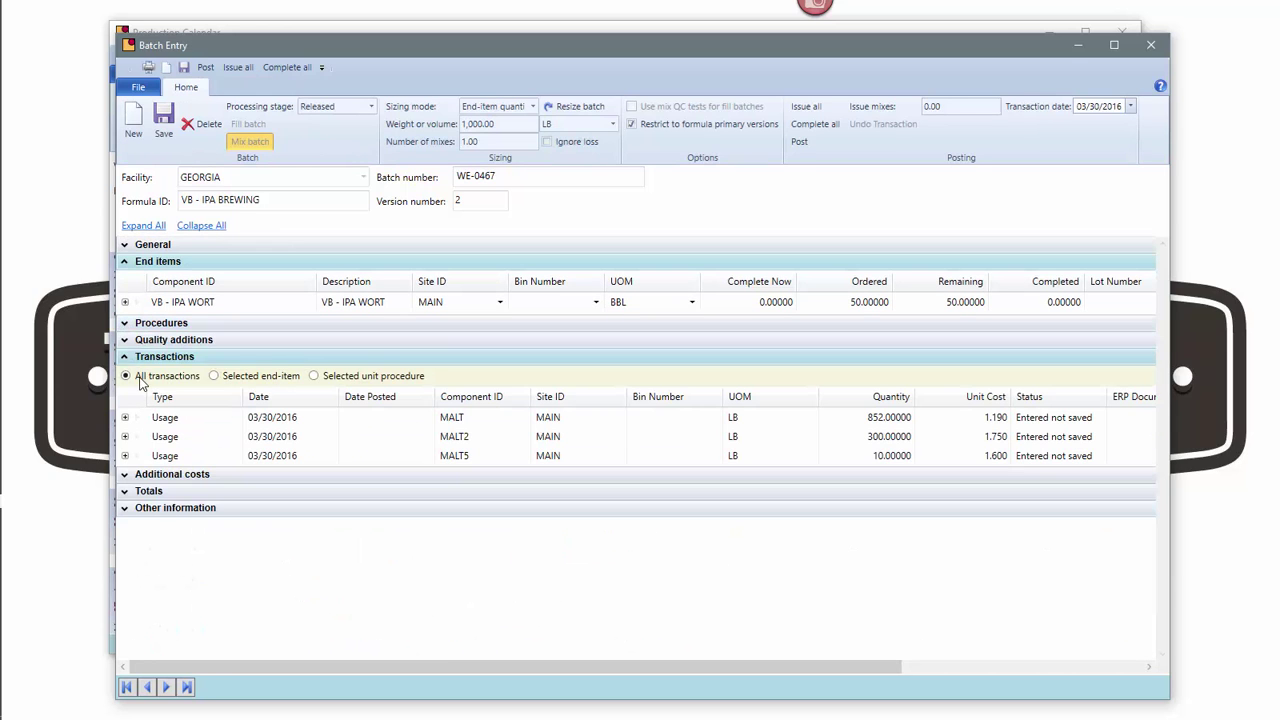
pyautogui.click(125, 358)
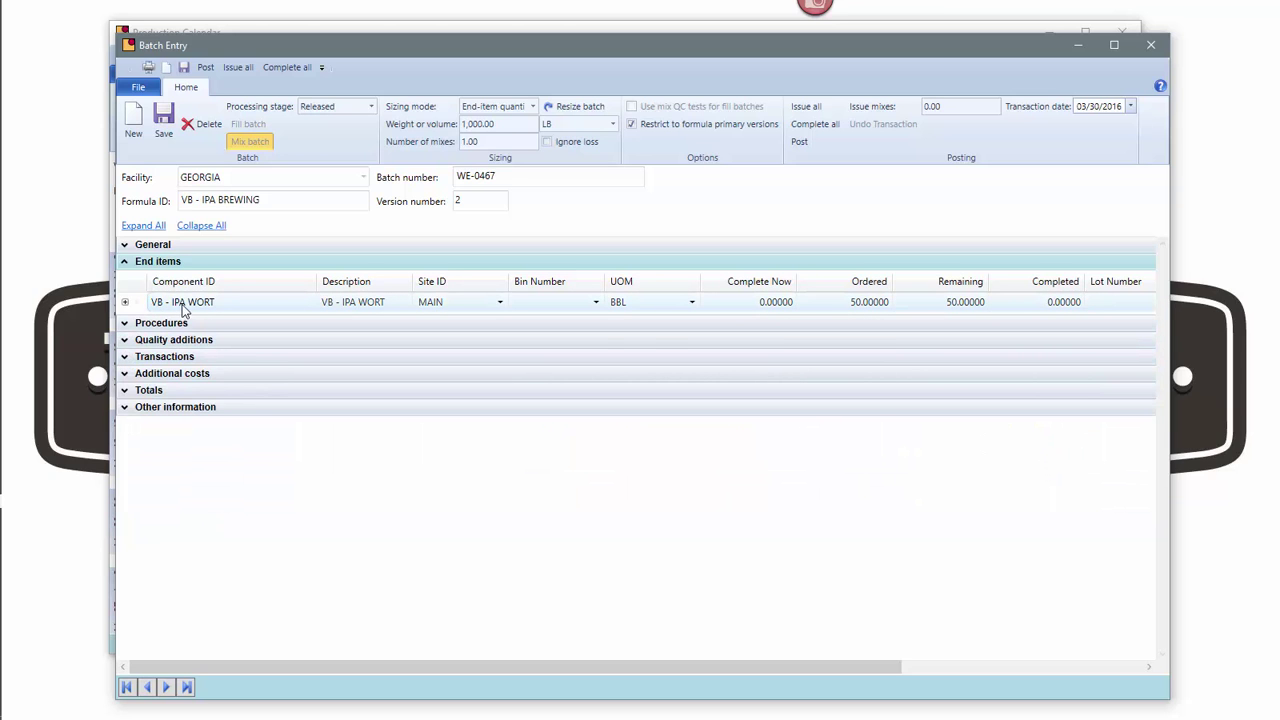
# Assign the IPA WORT end item to bin FT1 and set its Complete Now quantity to 48 BBL
pyautogui.click(858, 308)
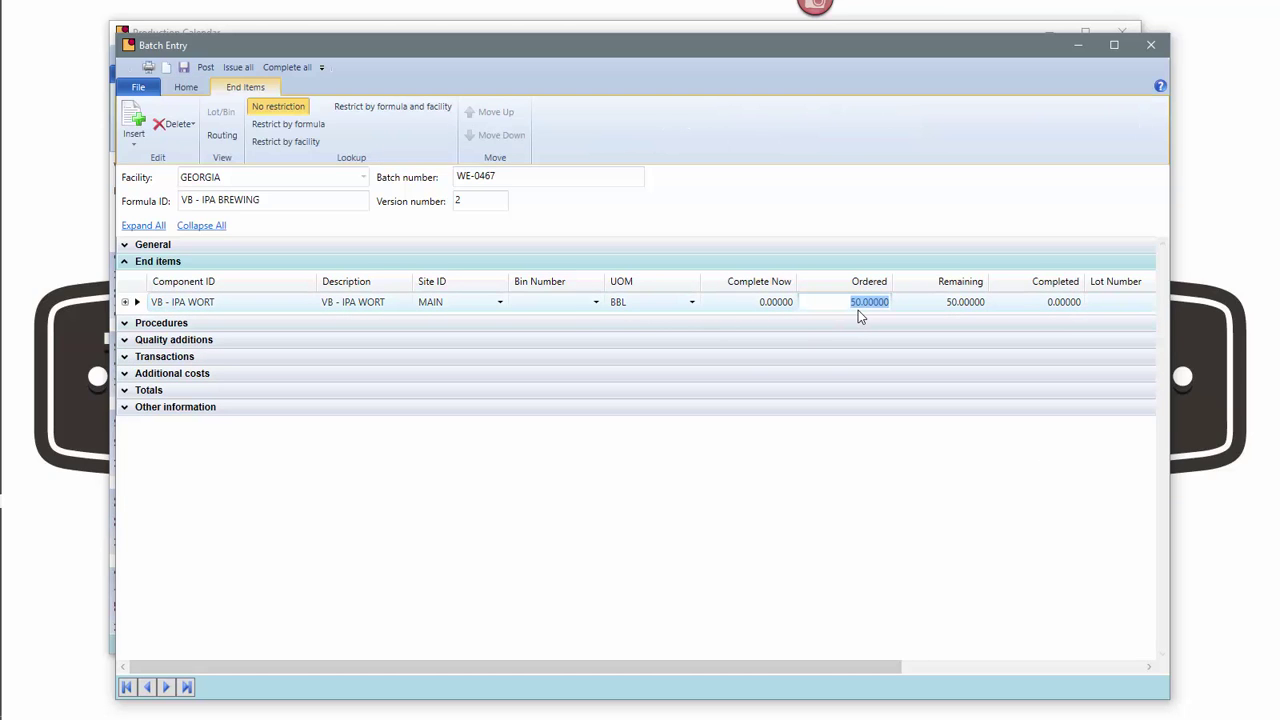
pyautogui.click(777, 303)
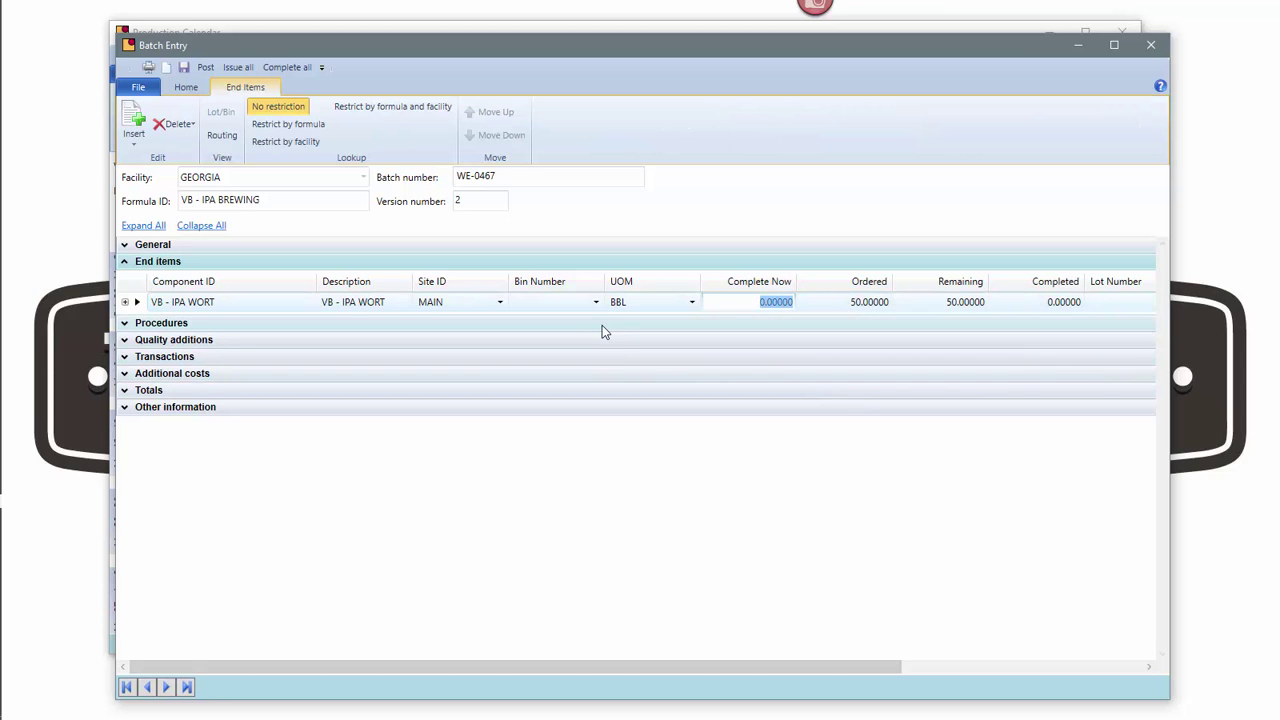
pyautogui.click(591, 302)
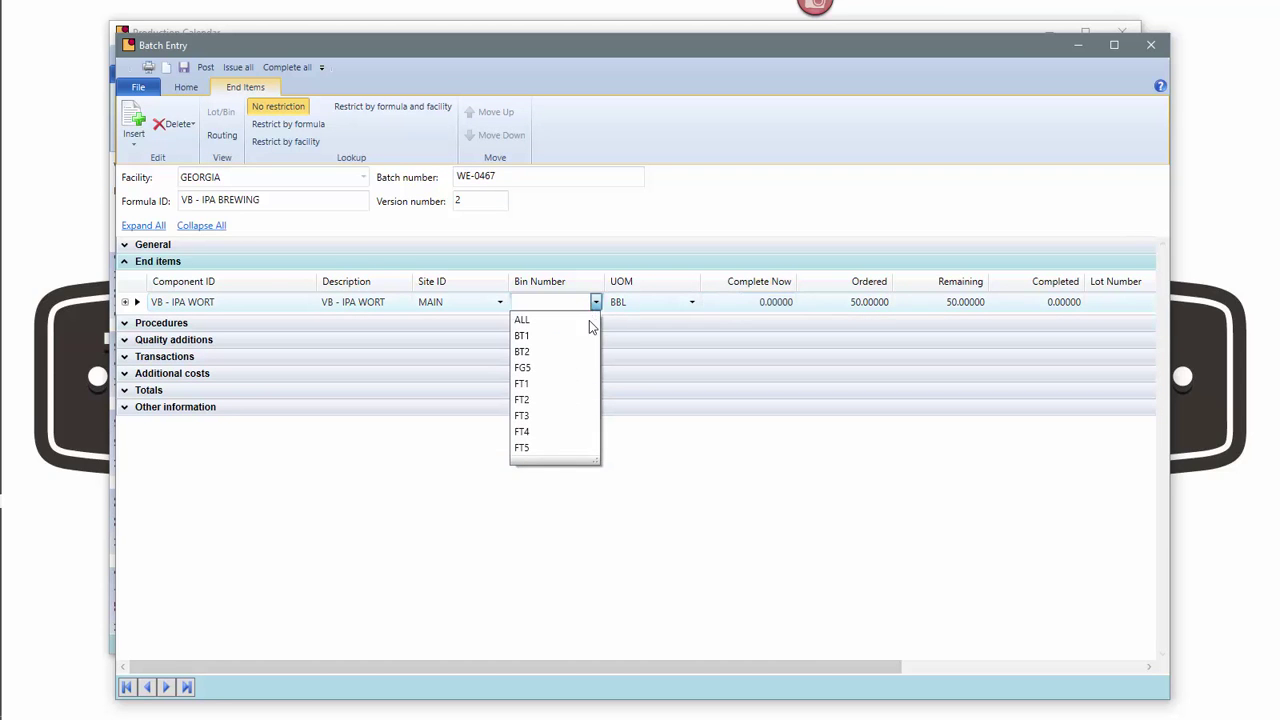
pyautogui.click(540, 390)
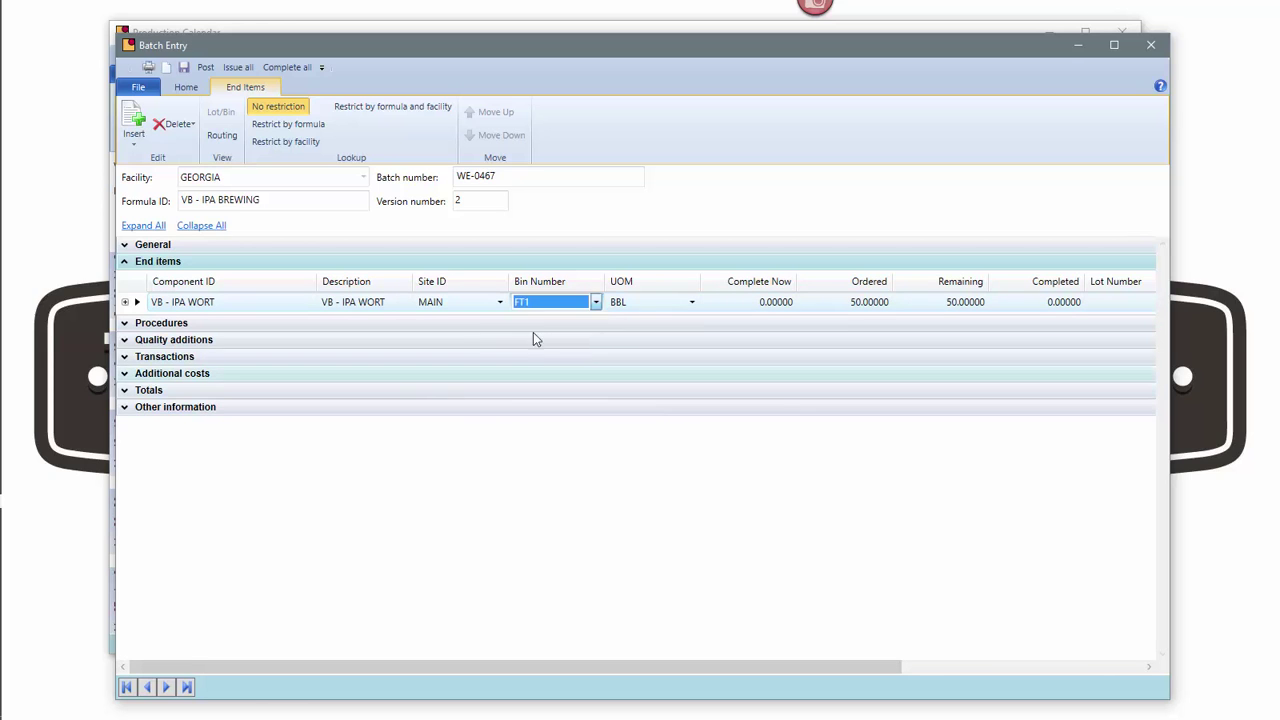
pyautogui.click(774, 302)
pyautogui.write('48')
pyautogui.press('Tab')
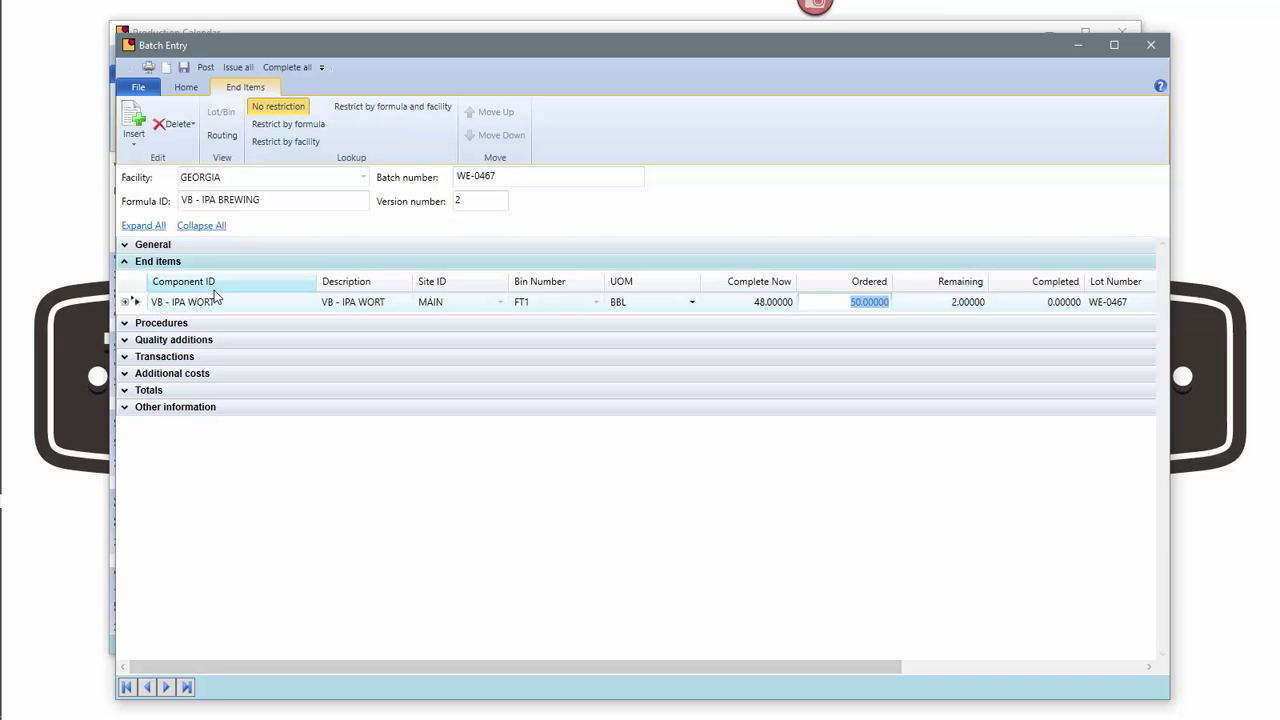
# Recheck the batch's Mashtun ingredients, and collapse the Procedures and End items sections
pyautogui.click(126, 323)
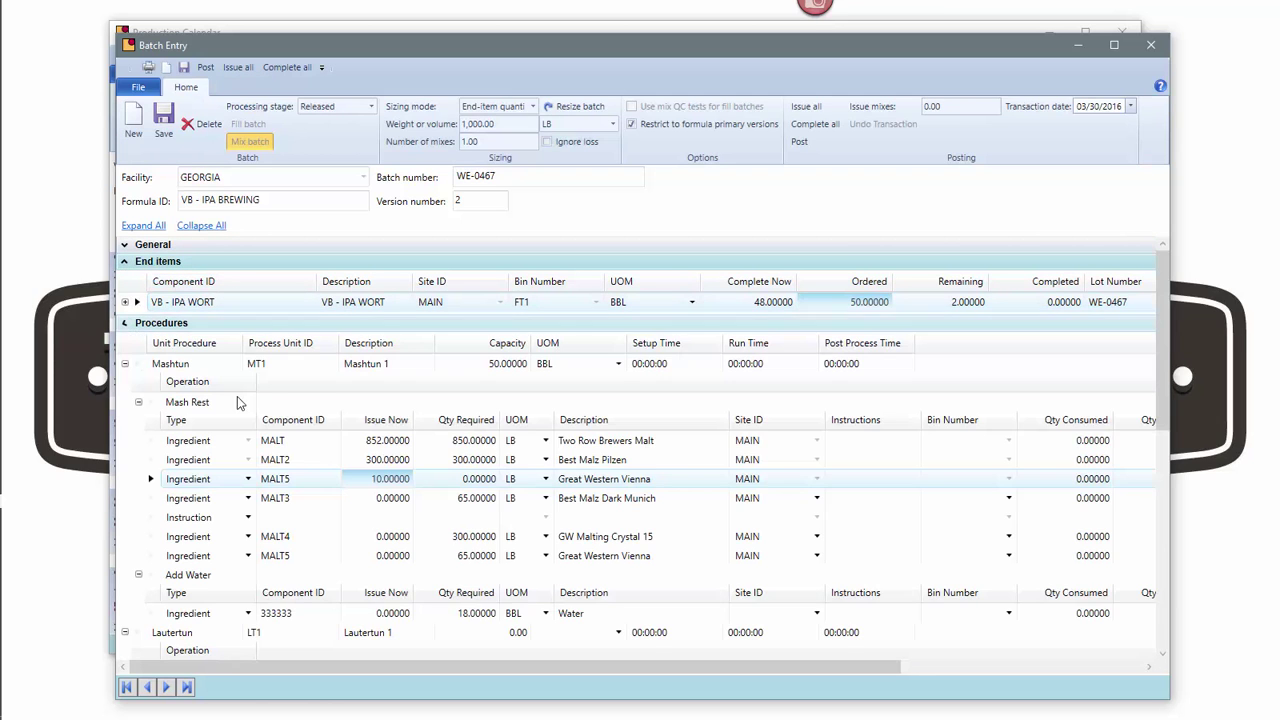
pyautogui.click(125, 323)
pyautogui.click(125, 261)
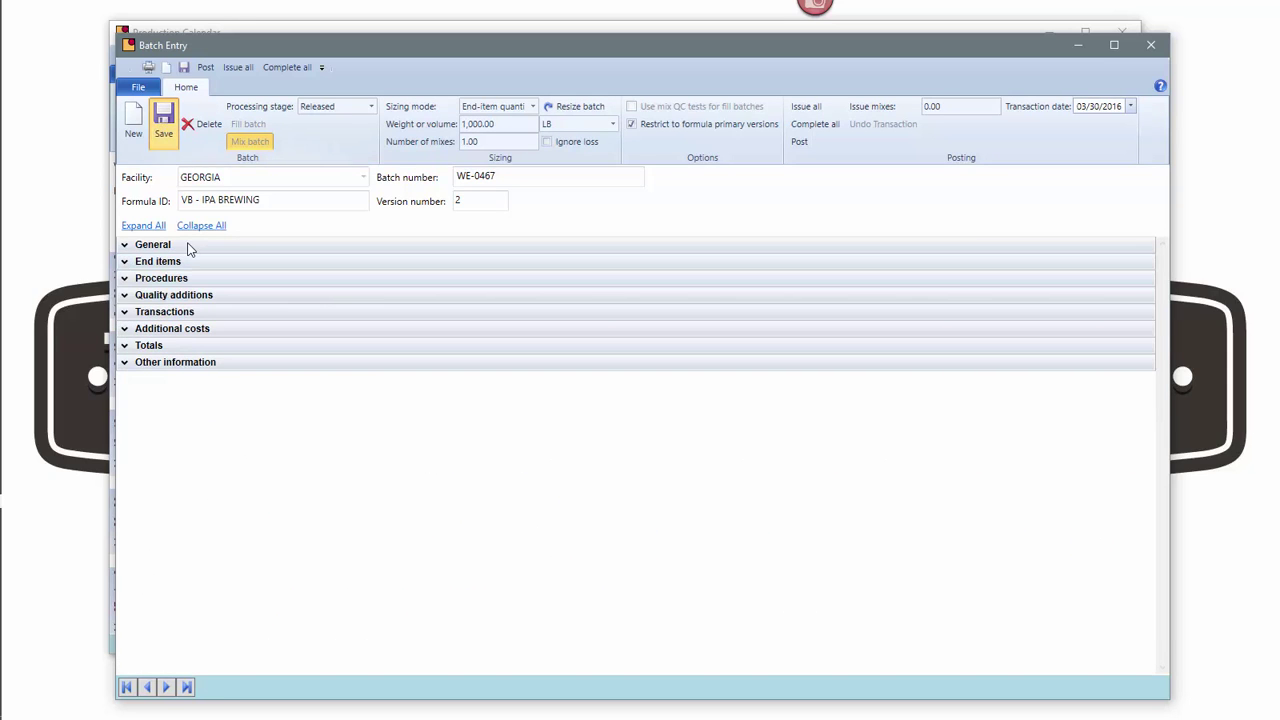
# Clear the current batch and open batch WE-0446, the VicinityBrew IPA Fermentation batch
pyautogui.click(133, 120)
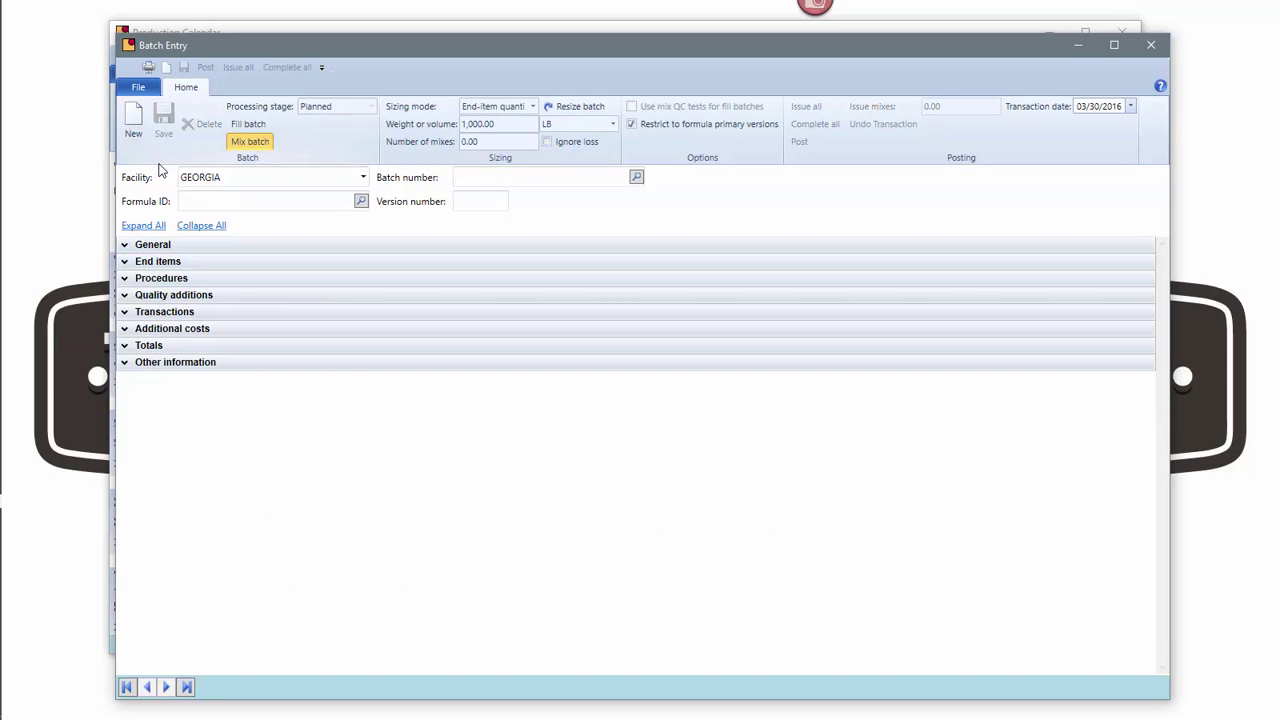
pyautogui.click(636, 179)
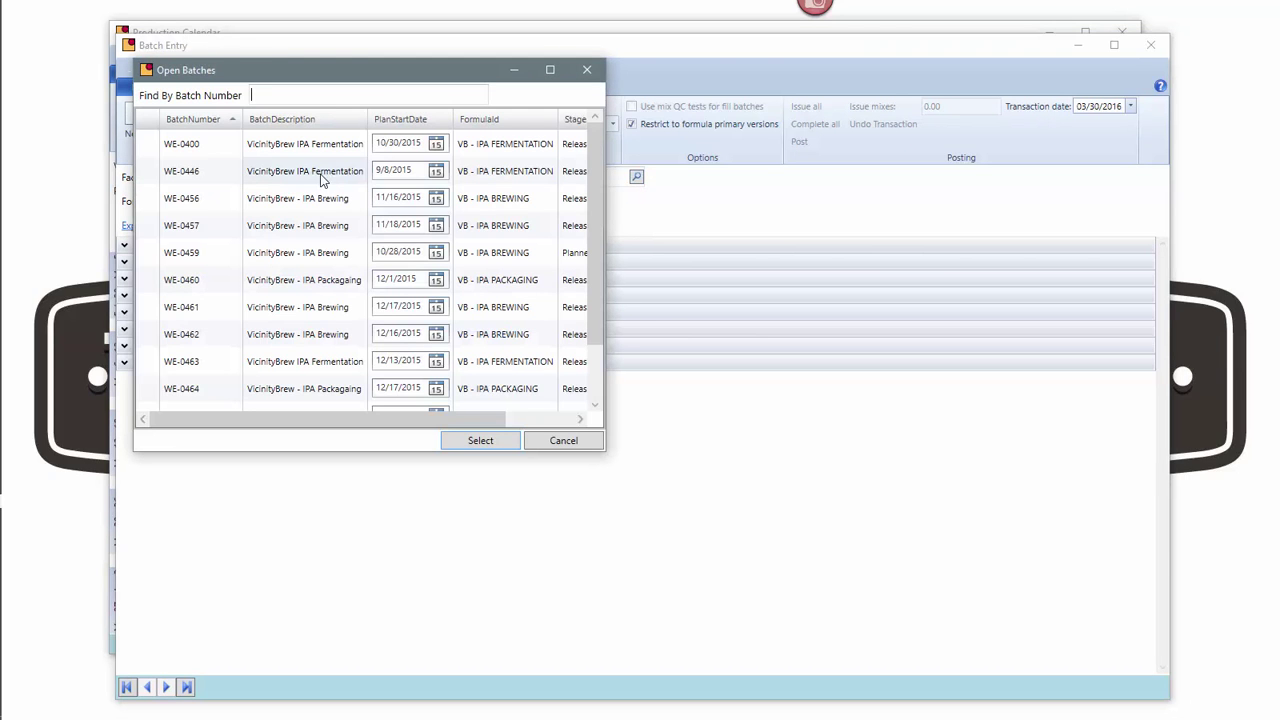
pyautogui.doubleClick(322, 179)
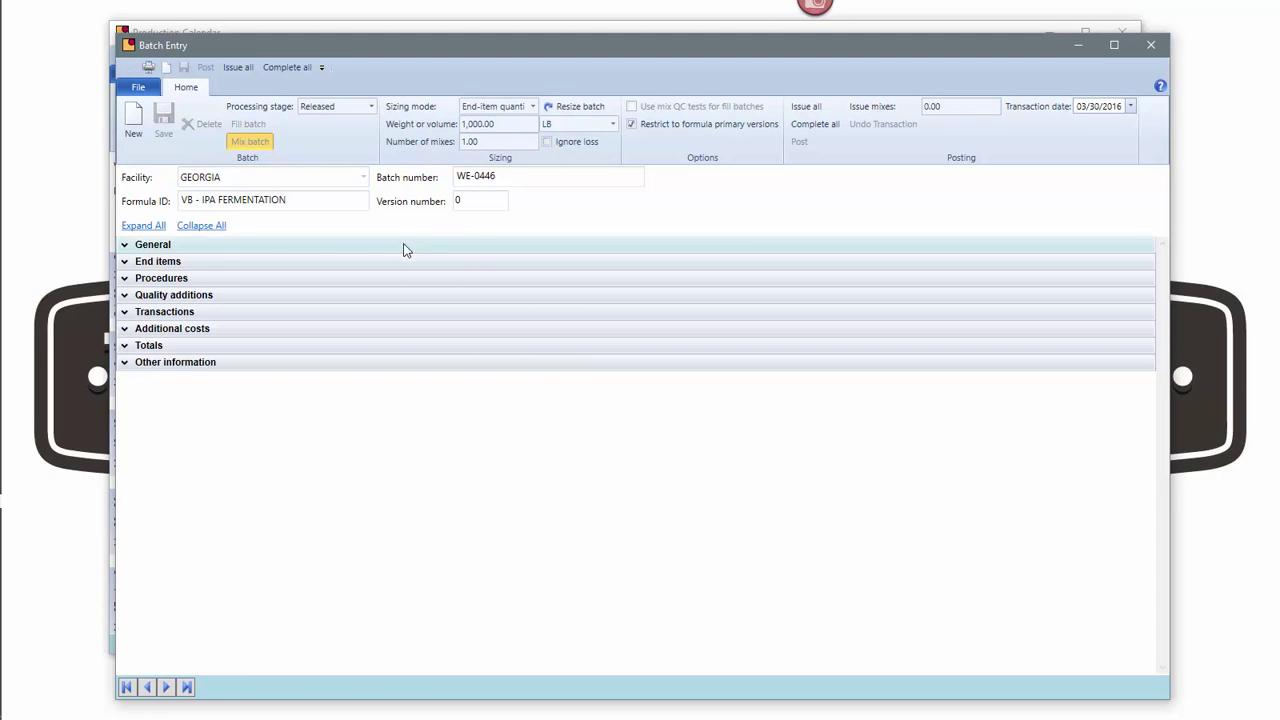
# Review the fermentation batch's procedures: wort, yeast and hops ingredients and the yeast by-product, and collapse the Procedures section
pyautogui.click(122, 279)
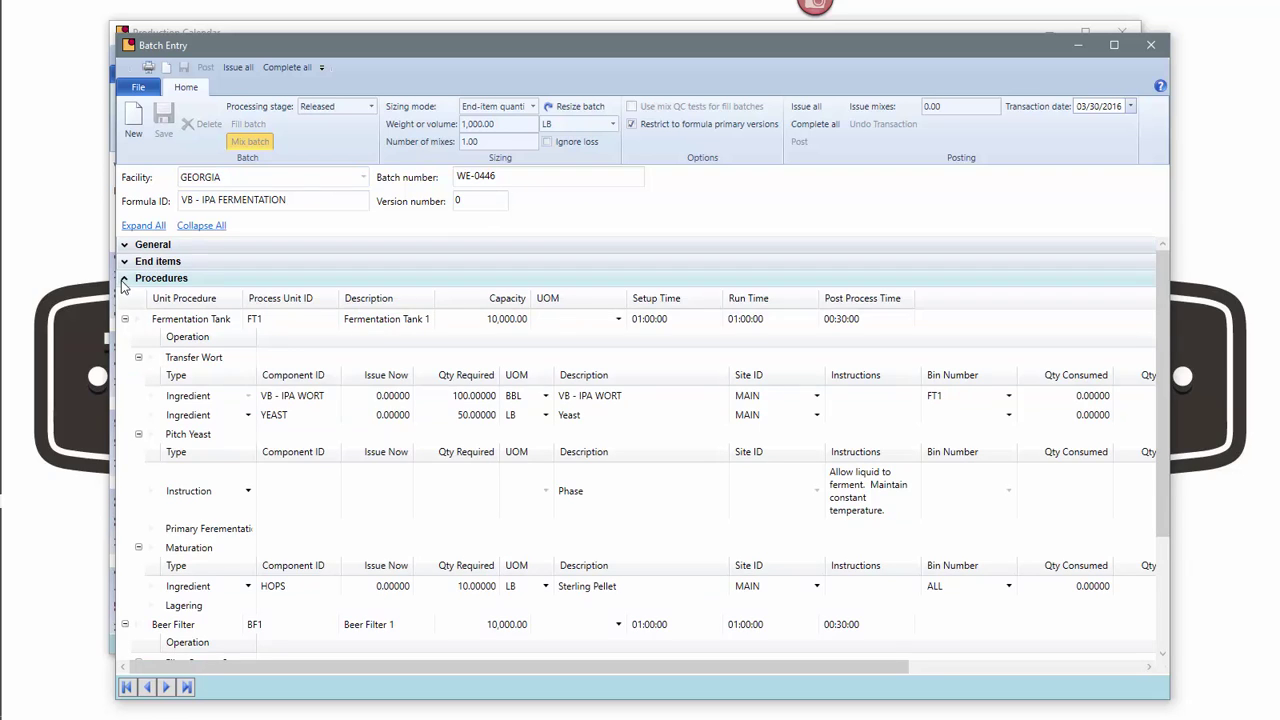
pyautogui.click(381, 397)
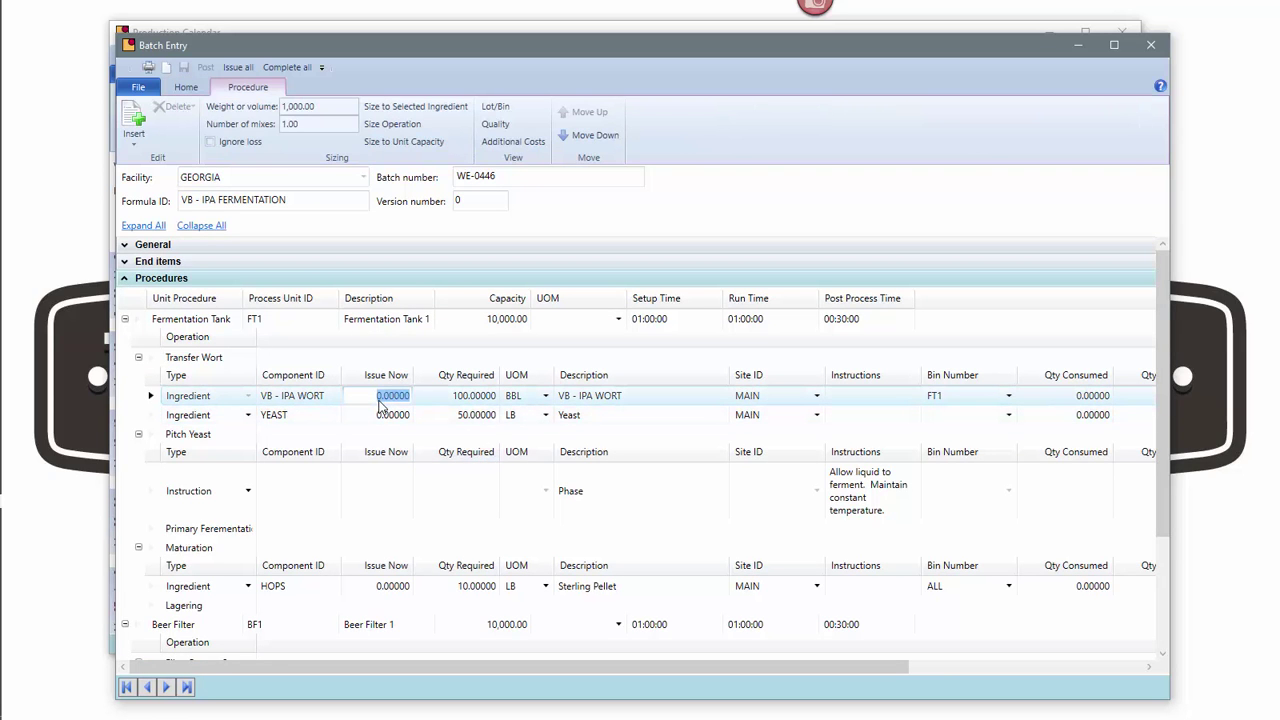
pyautogui.click(383, 416)
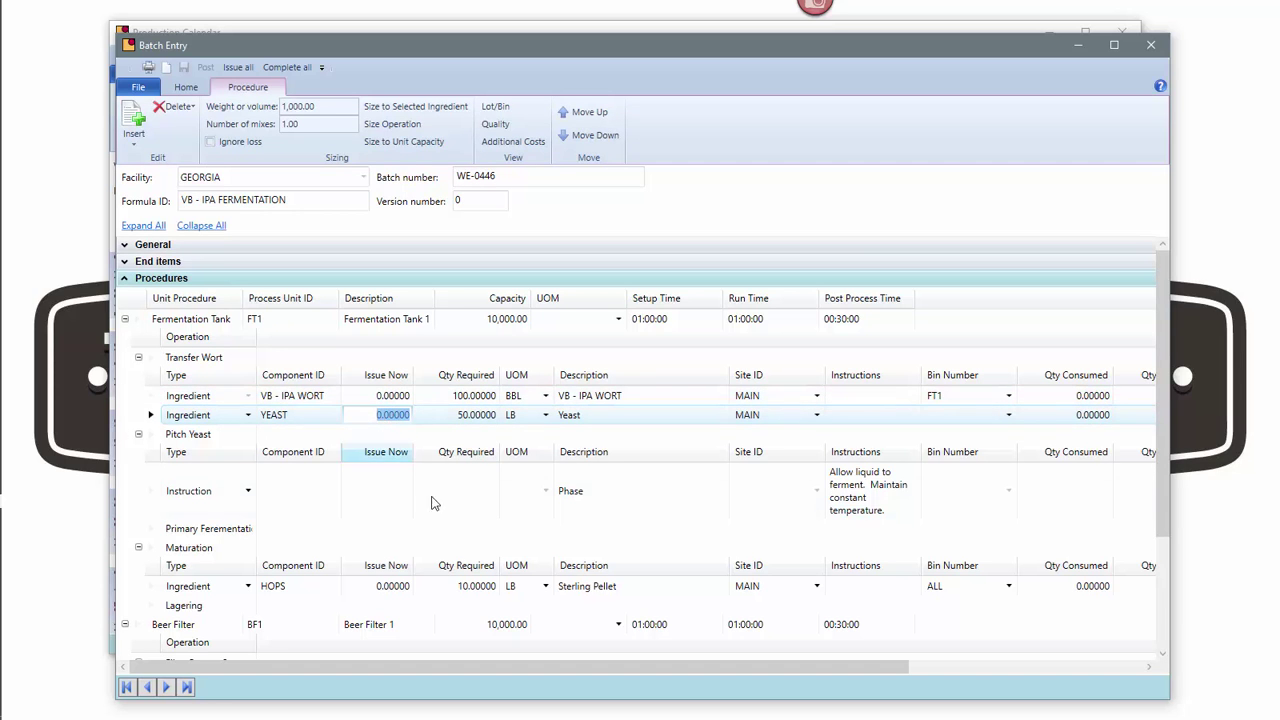
pyautogui.scroll(-3, 1154, 426)
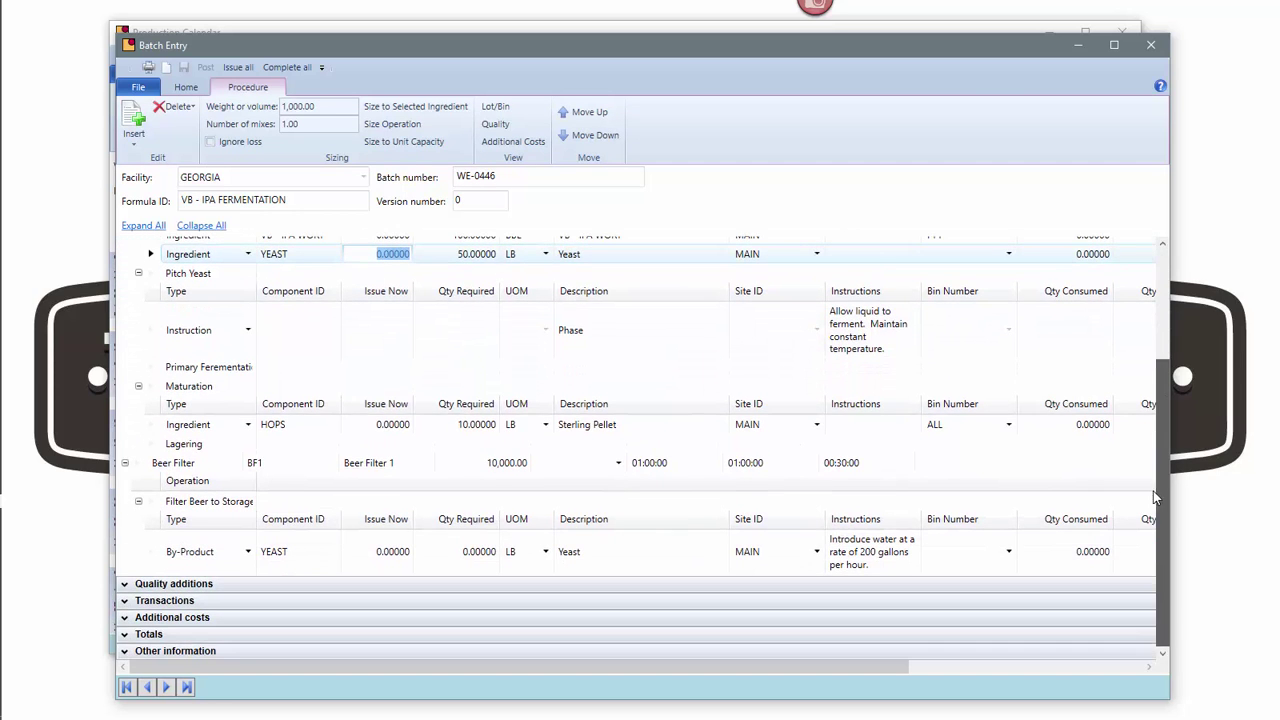
pyautogui.click(378, 425)
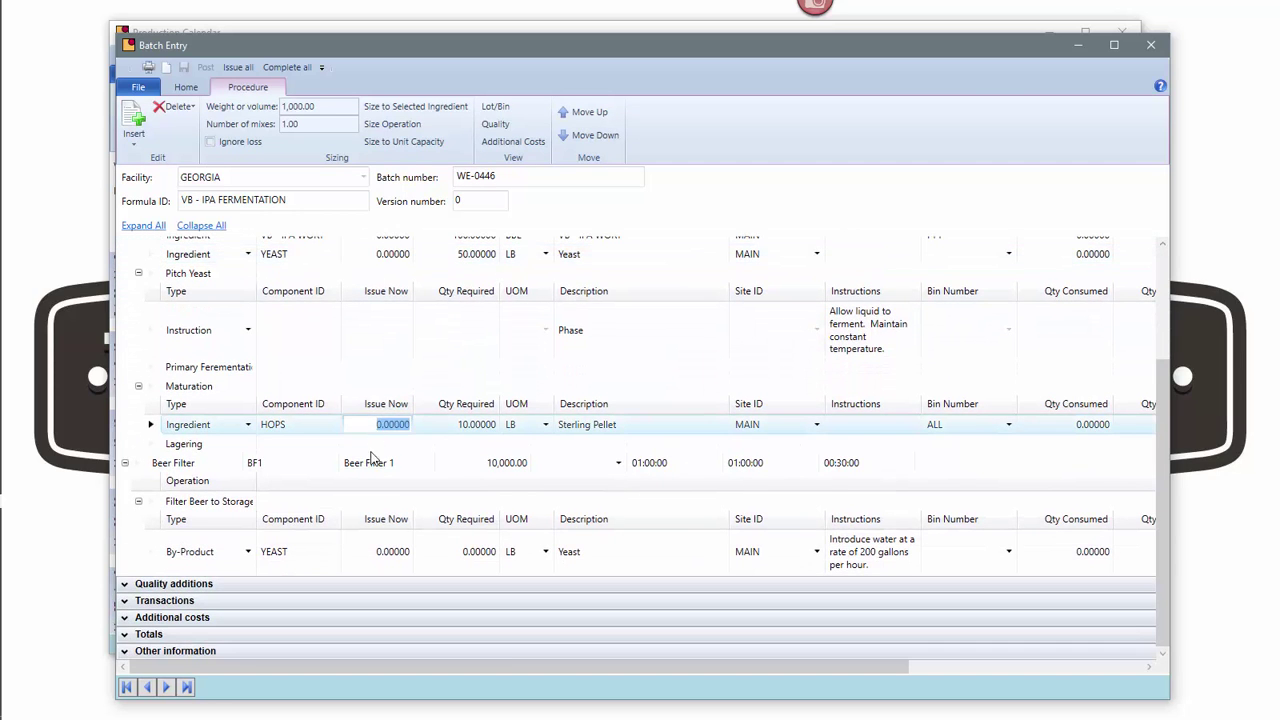
pyautogui.click(381, 553)
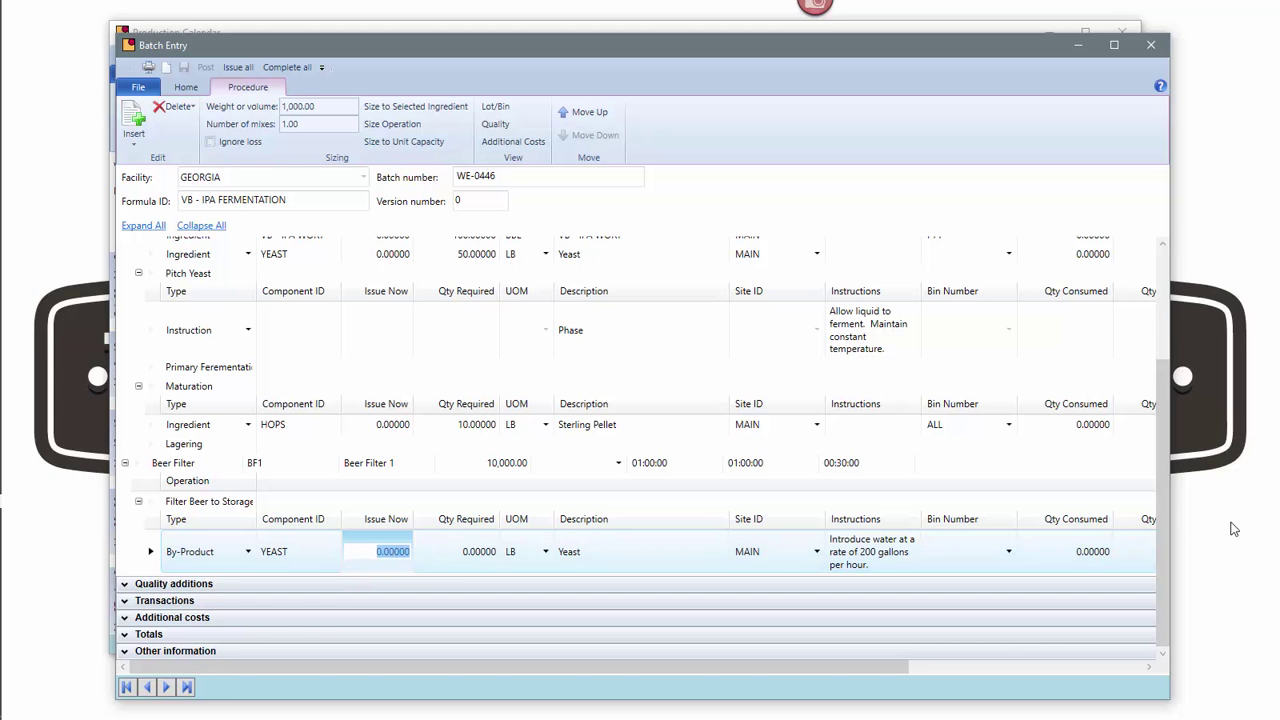
pyautogui.moveTo(1159, 533); pyautogui.dragTo(1159, 423)
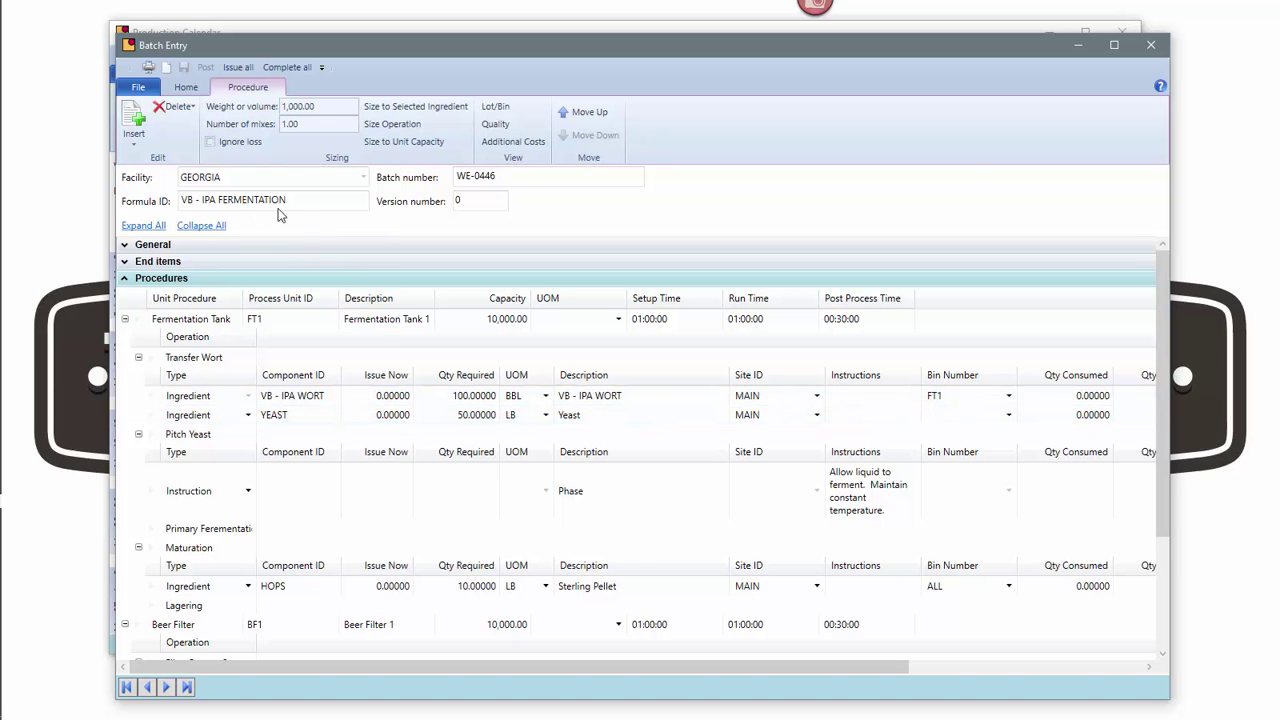
pyautogui.click(124, 278)
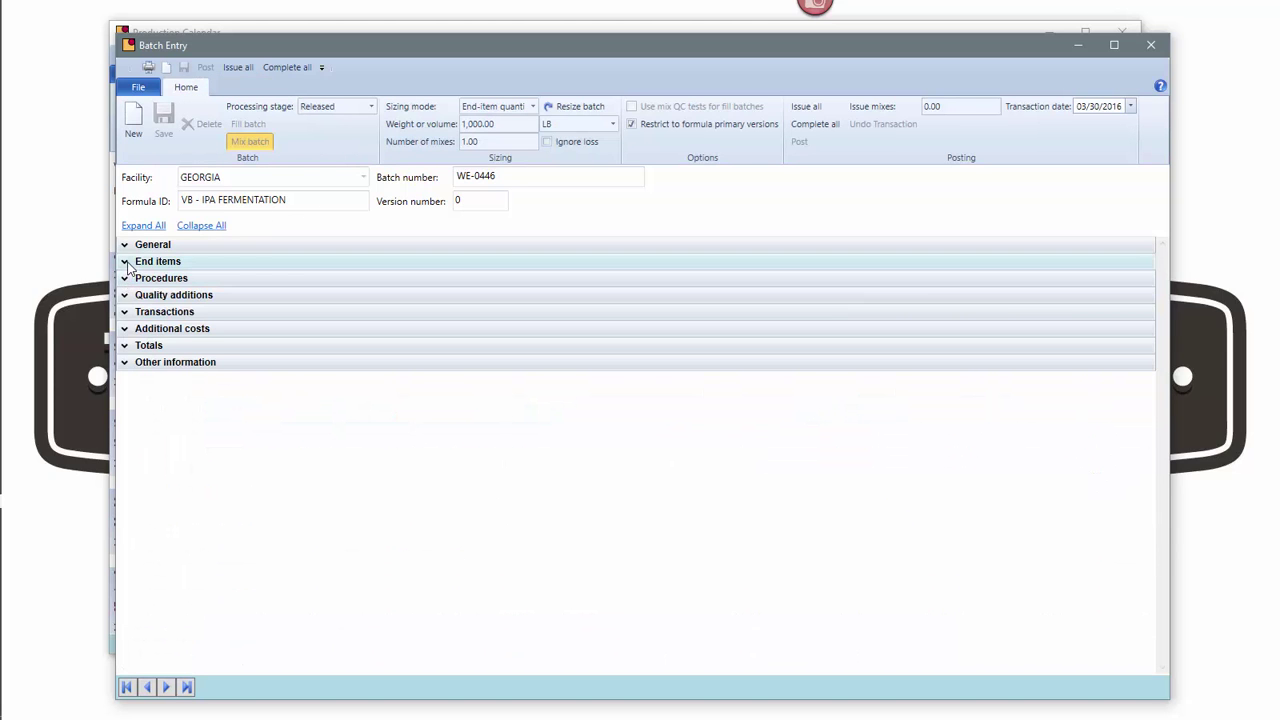
# Complete 48 BBL of the VB - IPA BRITE end item into bin BT2, and collapse the End items section
pyautogui.click(124, 262)
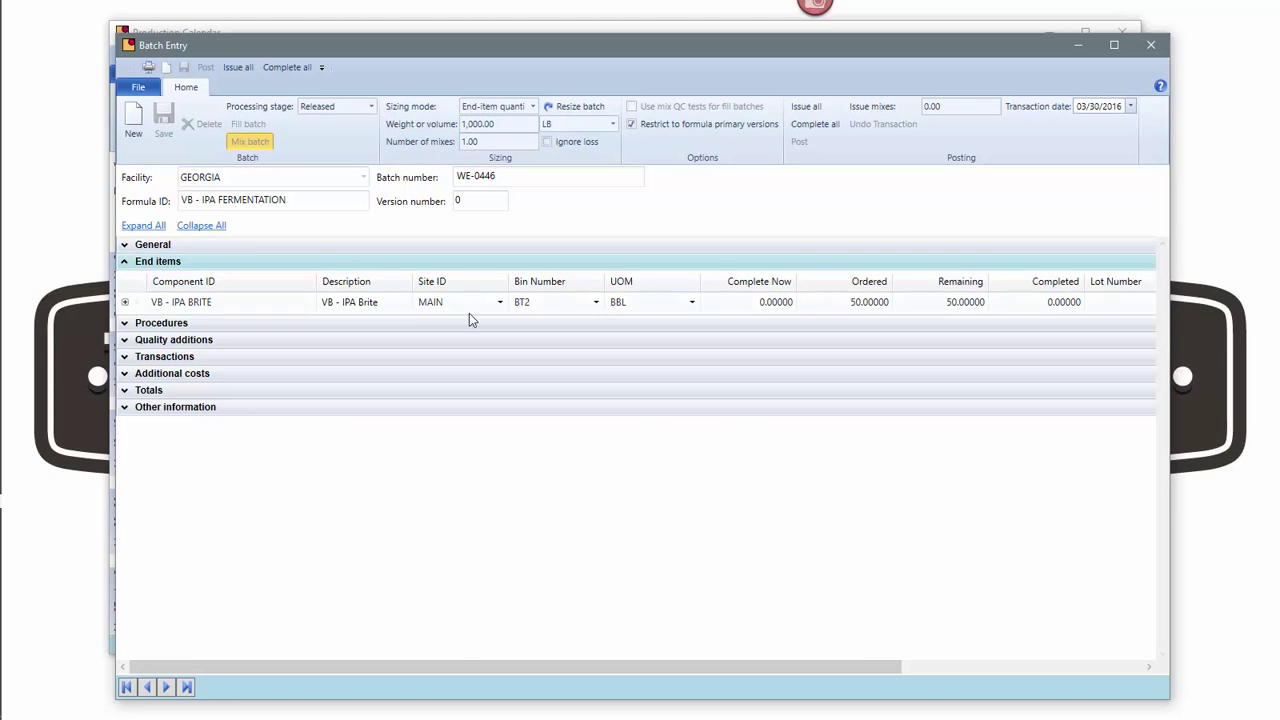
pyautogui.click(769, 303)
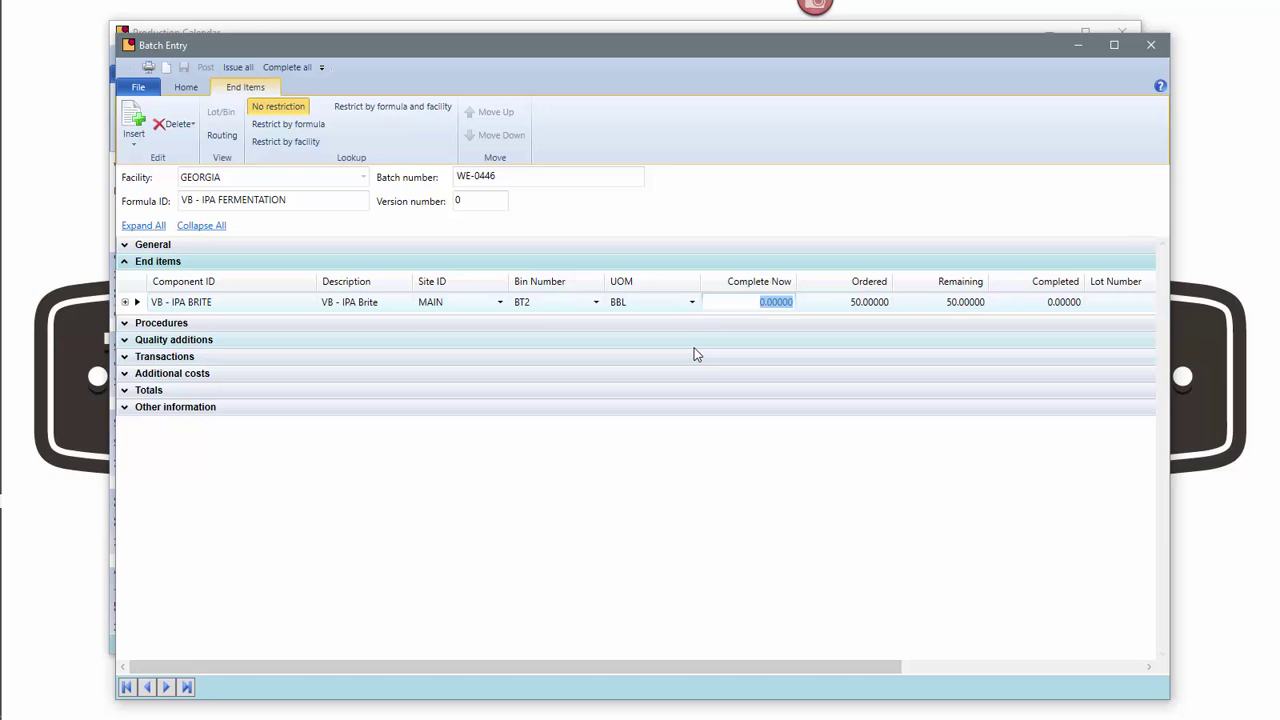
pyautogui.click(555, 302)
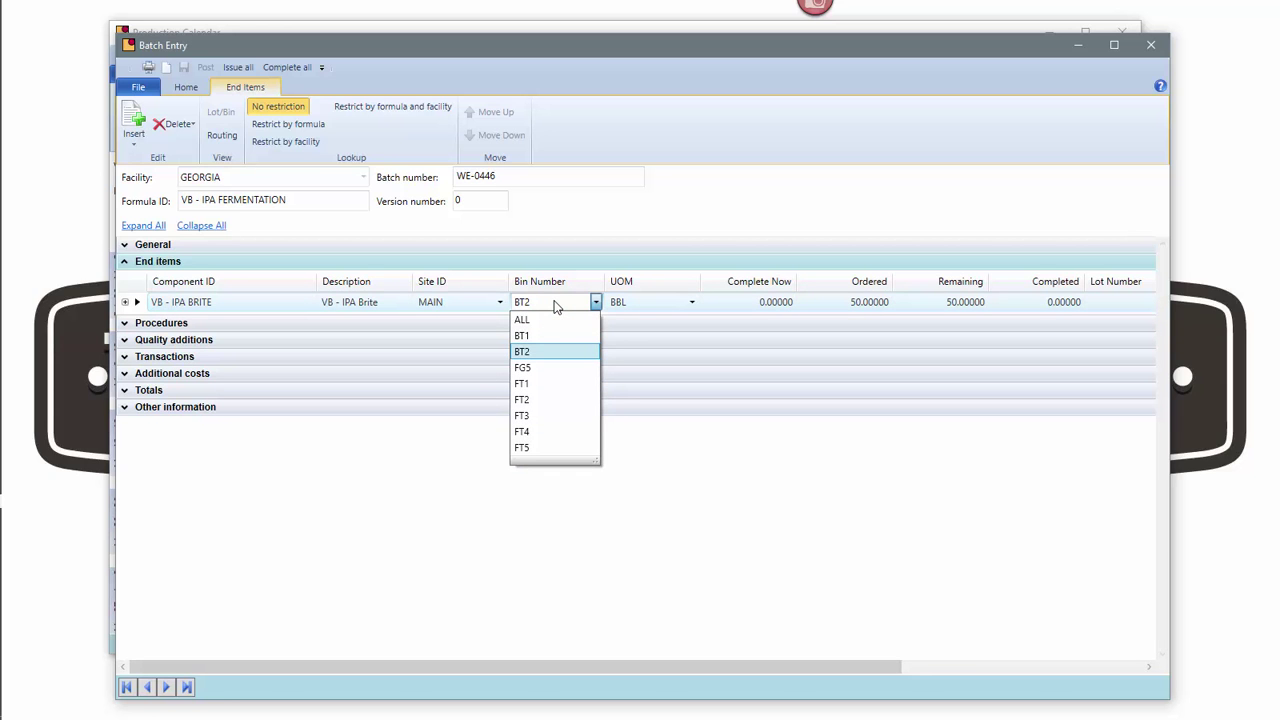
pyautogui.click(555, 305)
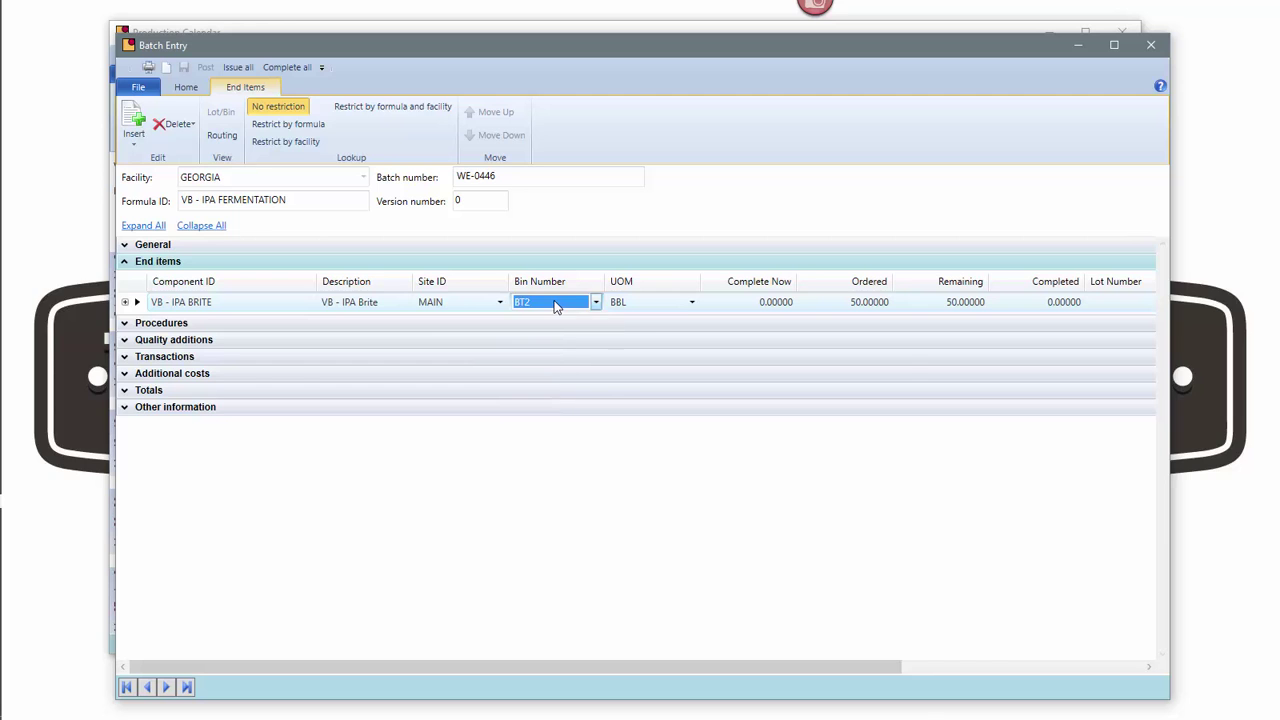
pyautogui.click(742, 305)
pyautogui.write('489.')
pyautogui.press('Tab')
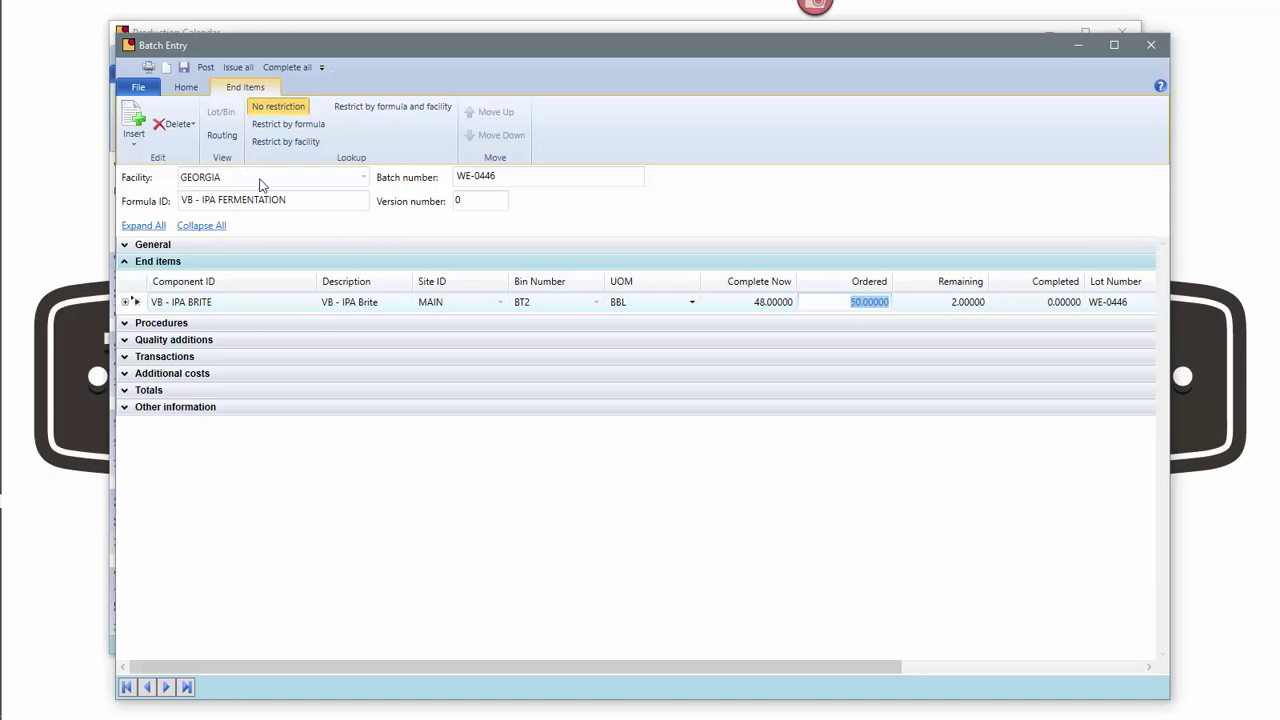
pyautogui.click(126, 262)
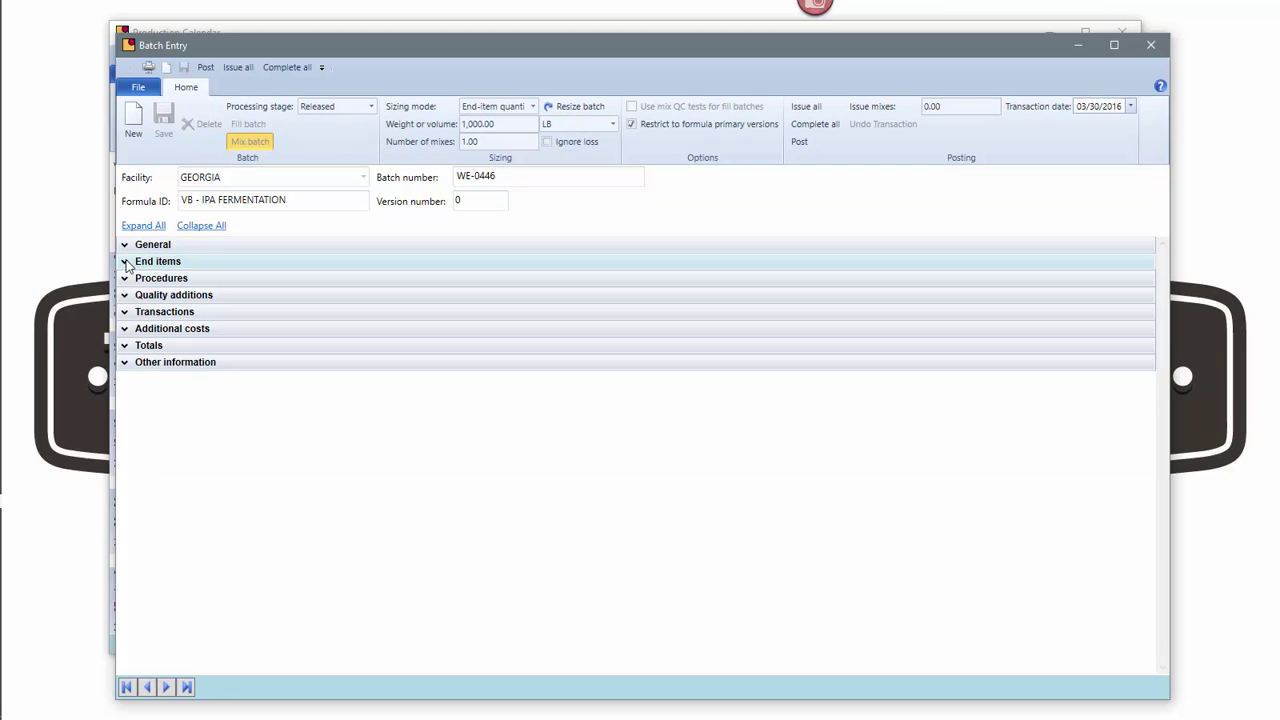
# Clear the fermentation batch and open batch WE-0460, the VicinityBrew IPA Packaging batch
pyautogui.click(134, 122)
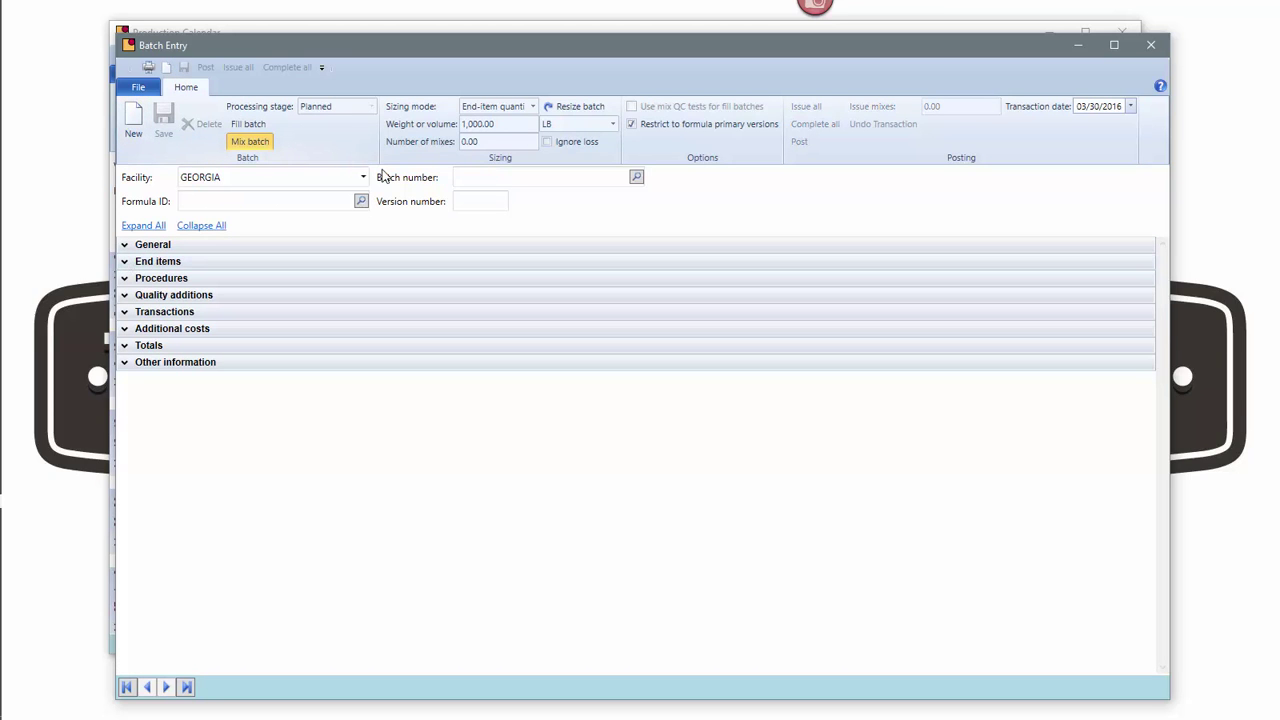
pyautogui.click(636, 177)
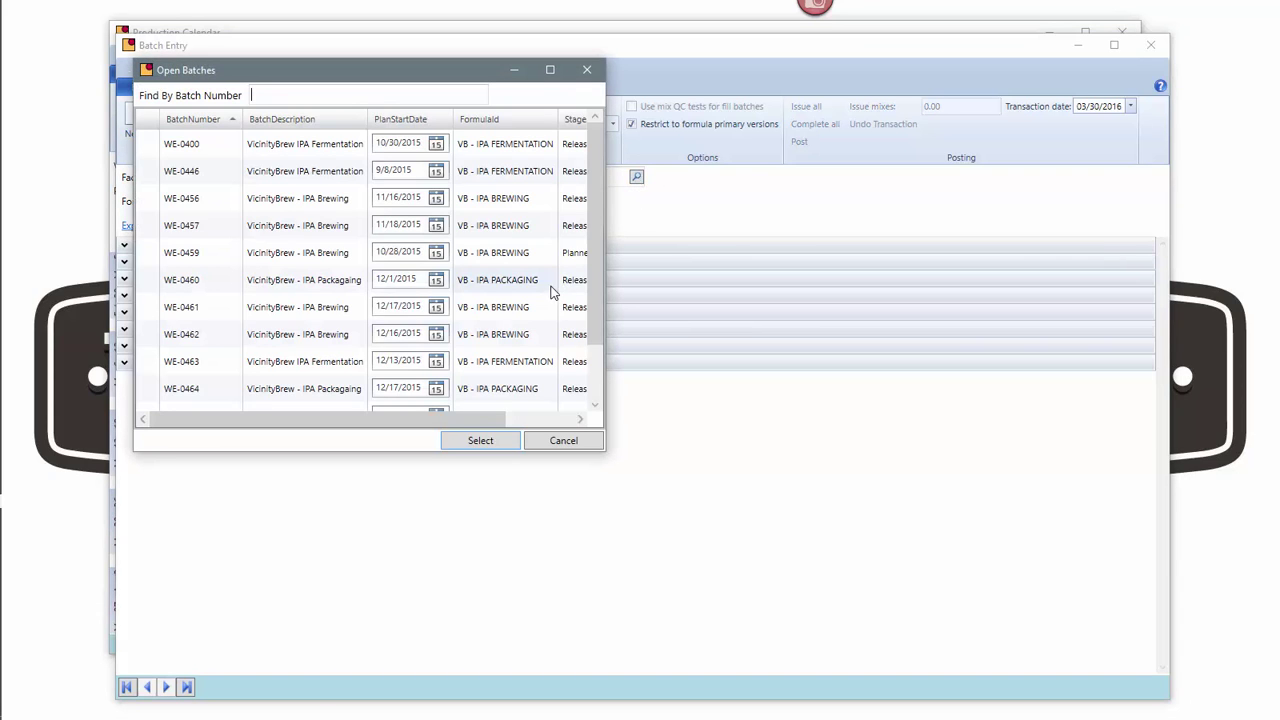
pyautogui.doubleClick(330, 283)
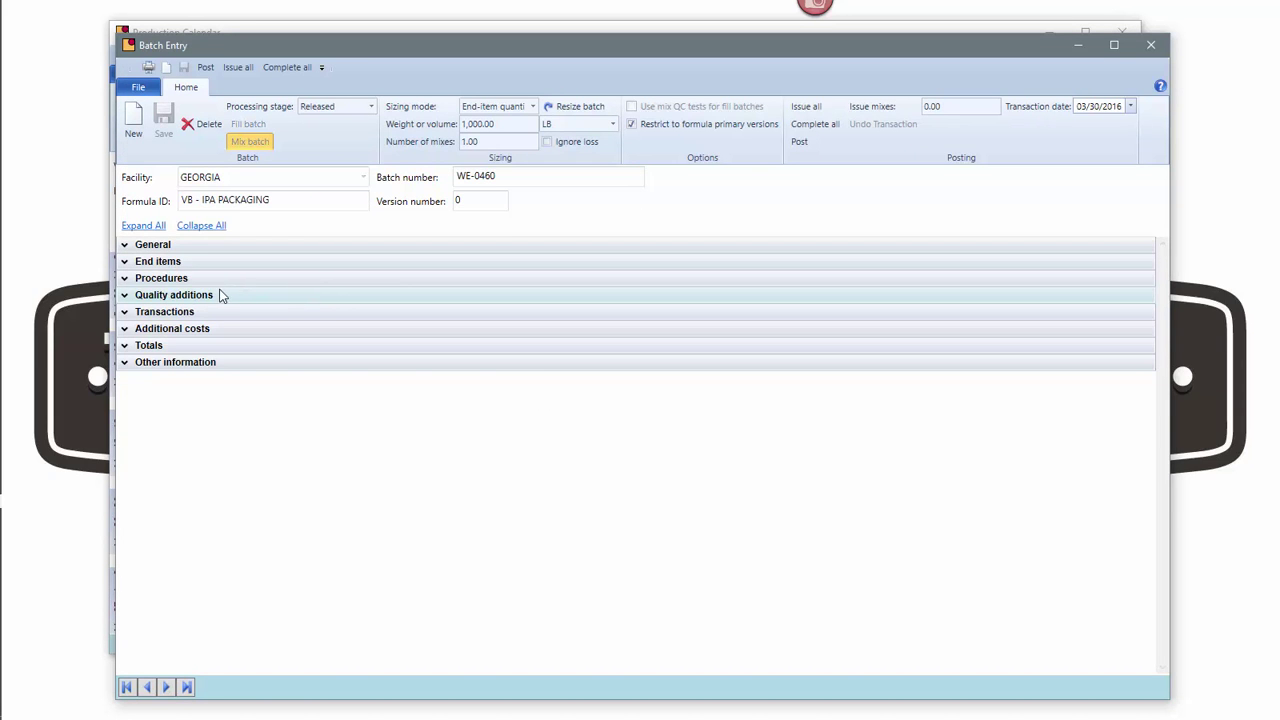
# Check the VB - IPA BRITE issue quantity in the packaging batch's procedures, and collapse the Procedures section
pyautogui.click(130, 279)
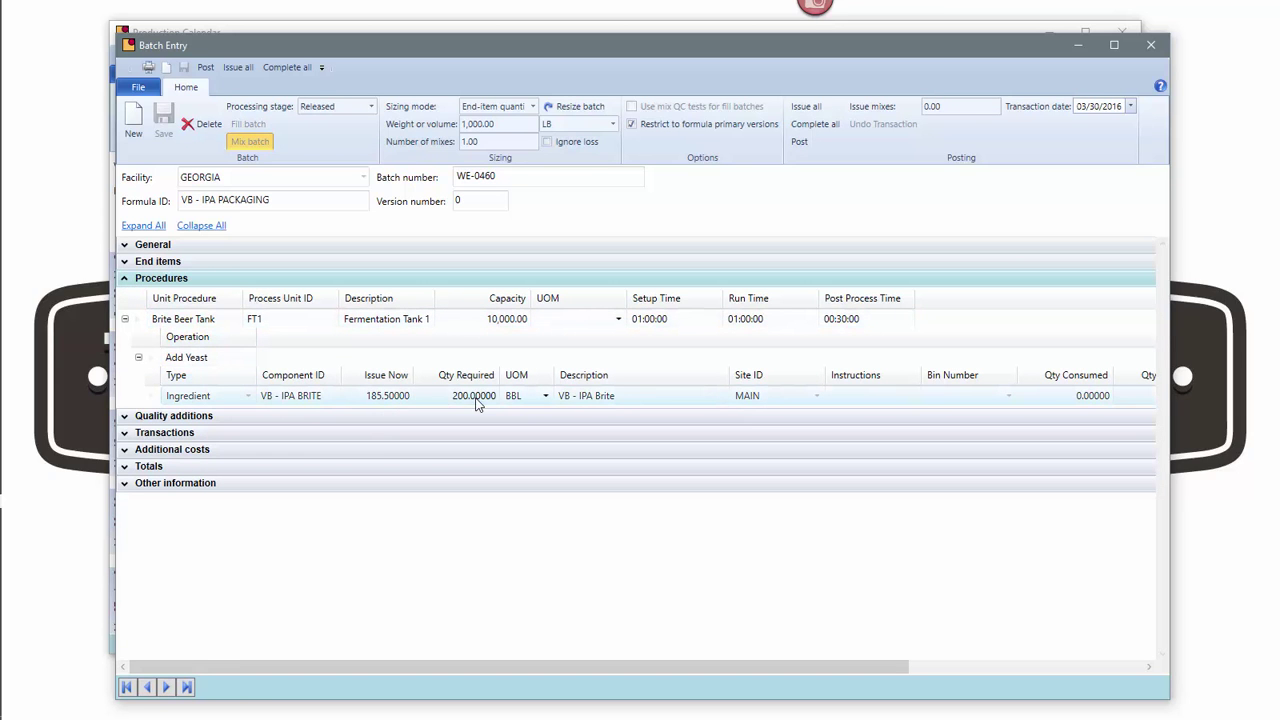
pyautogui.click(396, 401)
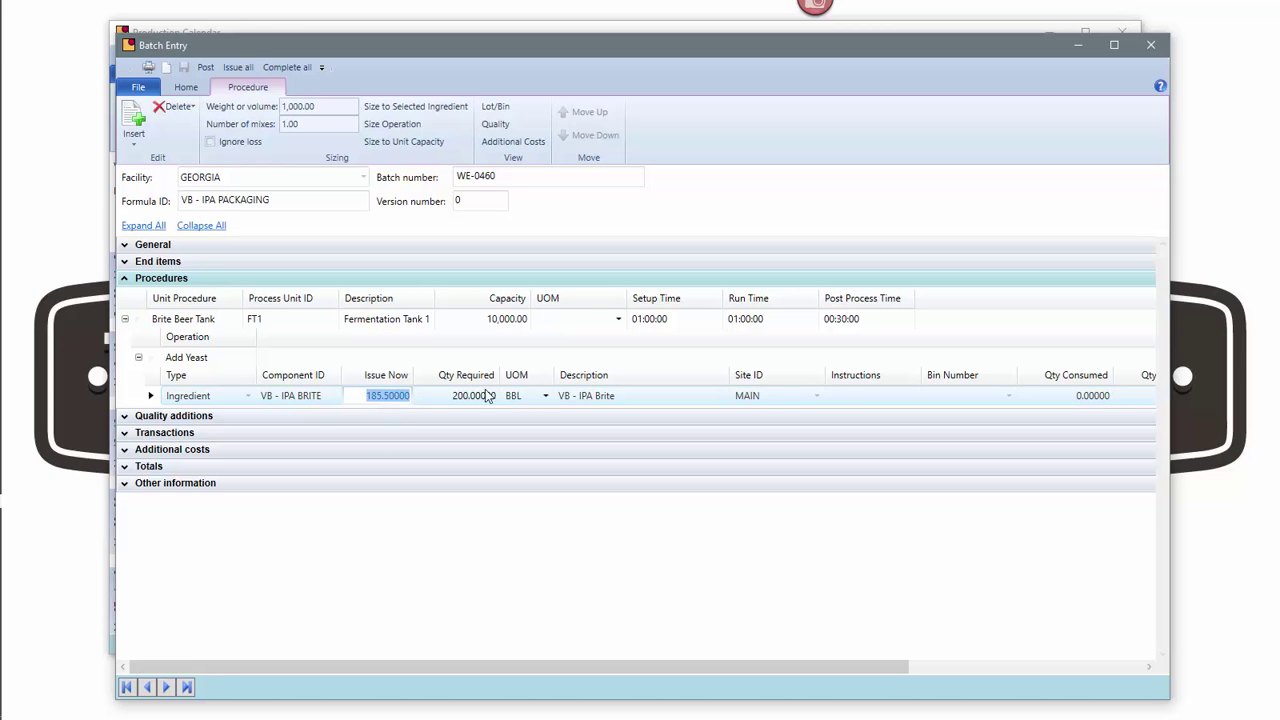
pyautogui.click(125, 278)
# Expand the VB - IPA 12OZ BOTTLE end item's components and set its Complete Now quantity to 950 cases
pyautogui.click(124, 262)
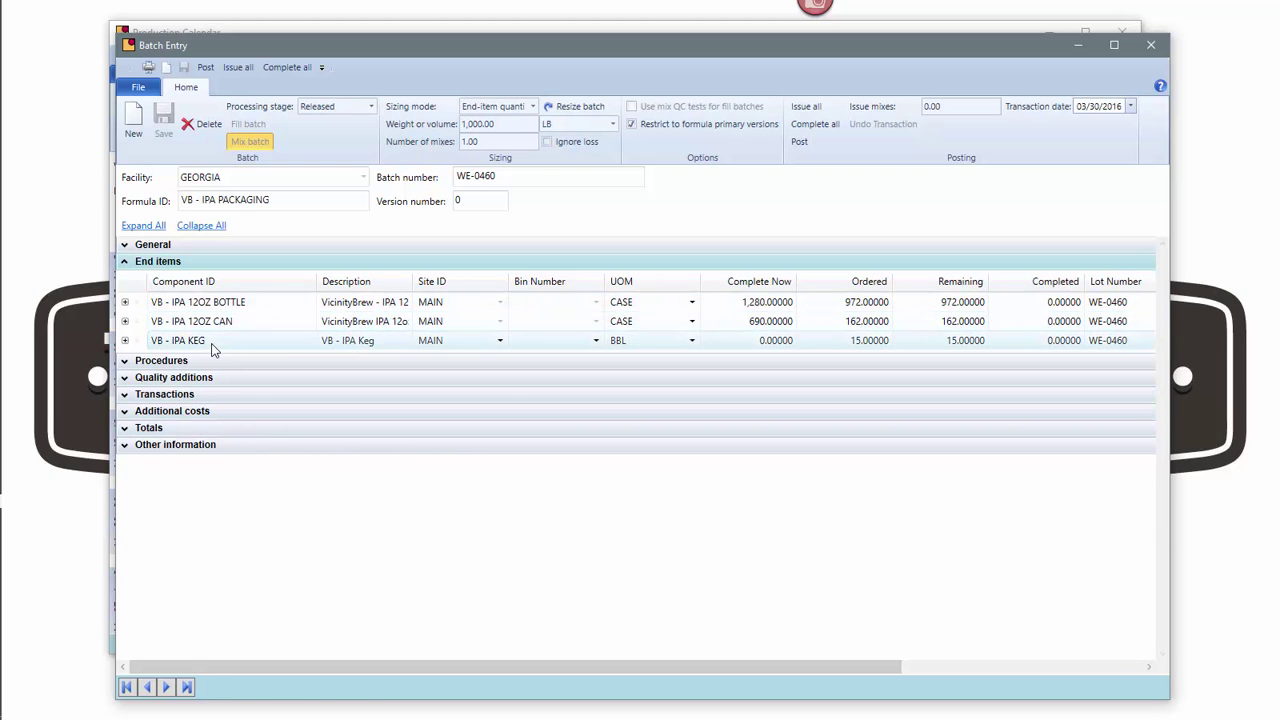
pyautogui.click(125, 303)
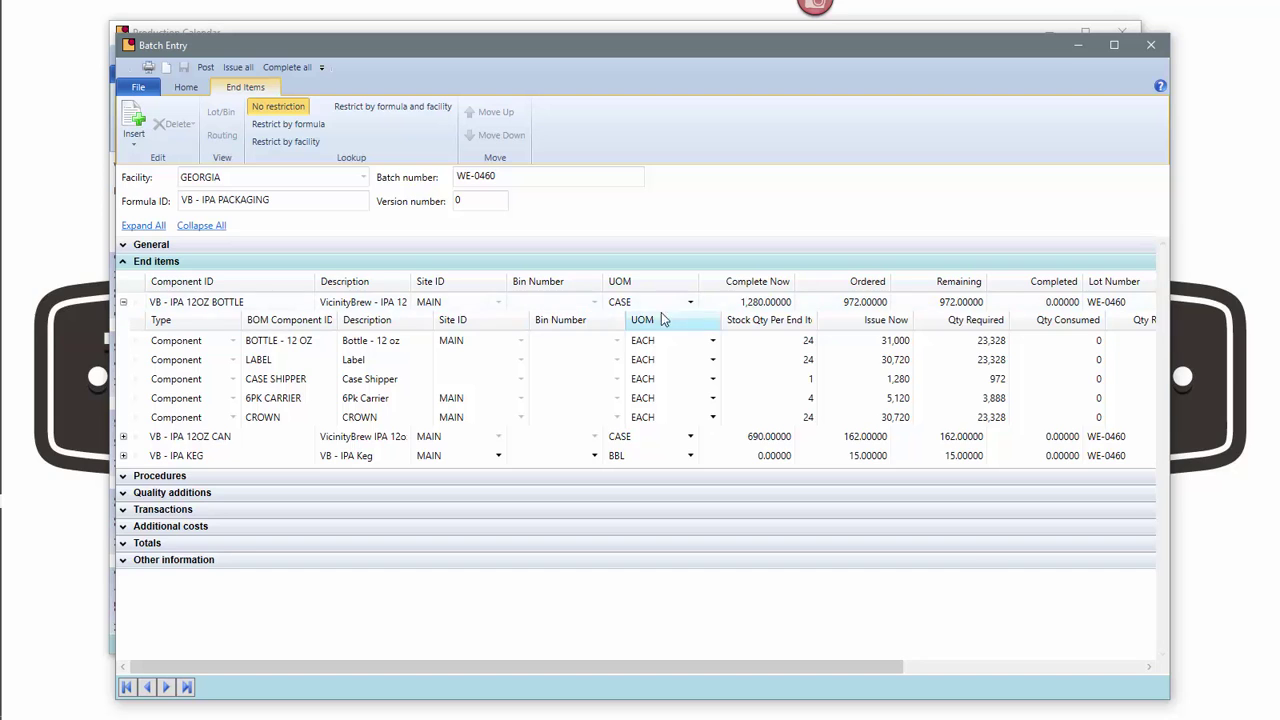
pyautogui.click(757, 302)
pyautogui.write('0')
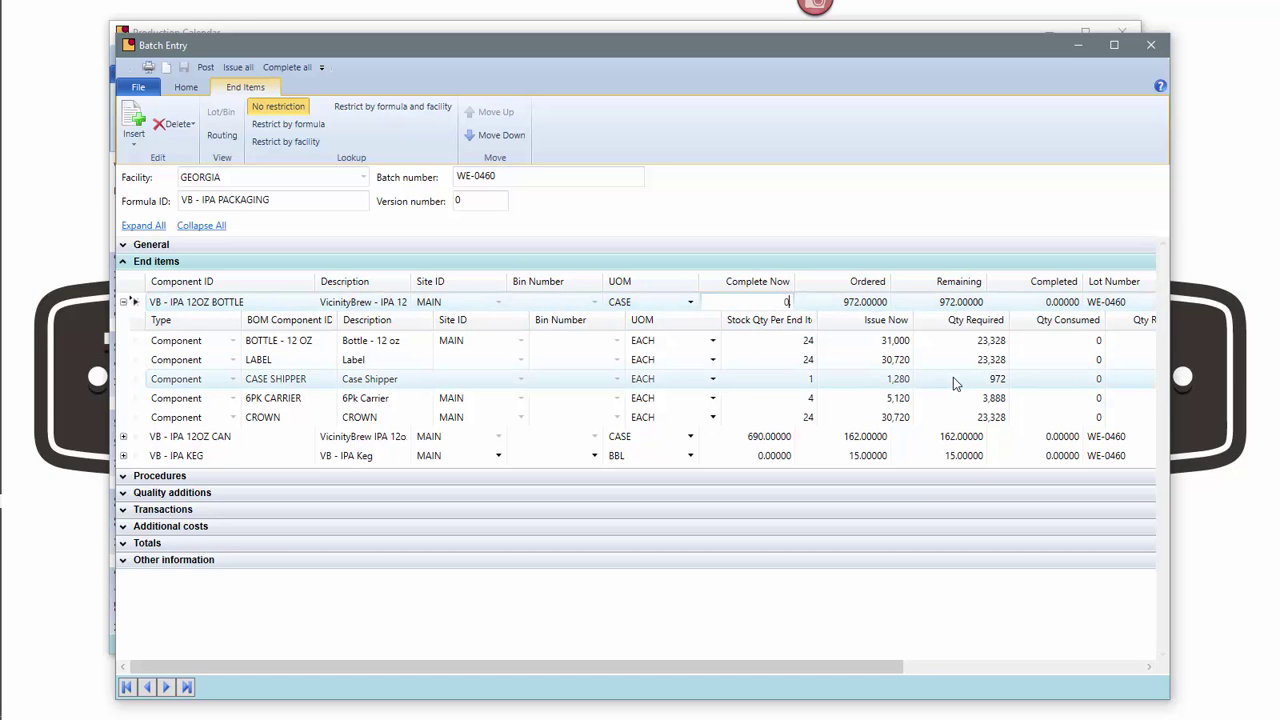
pyautogui.press('Tab')
pyautogui.hotkey('shift', 'Tab')
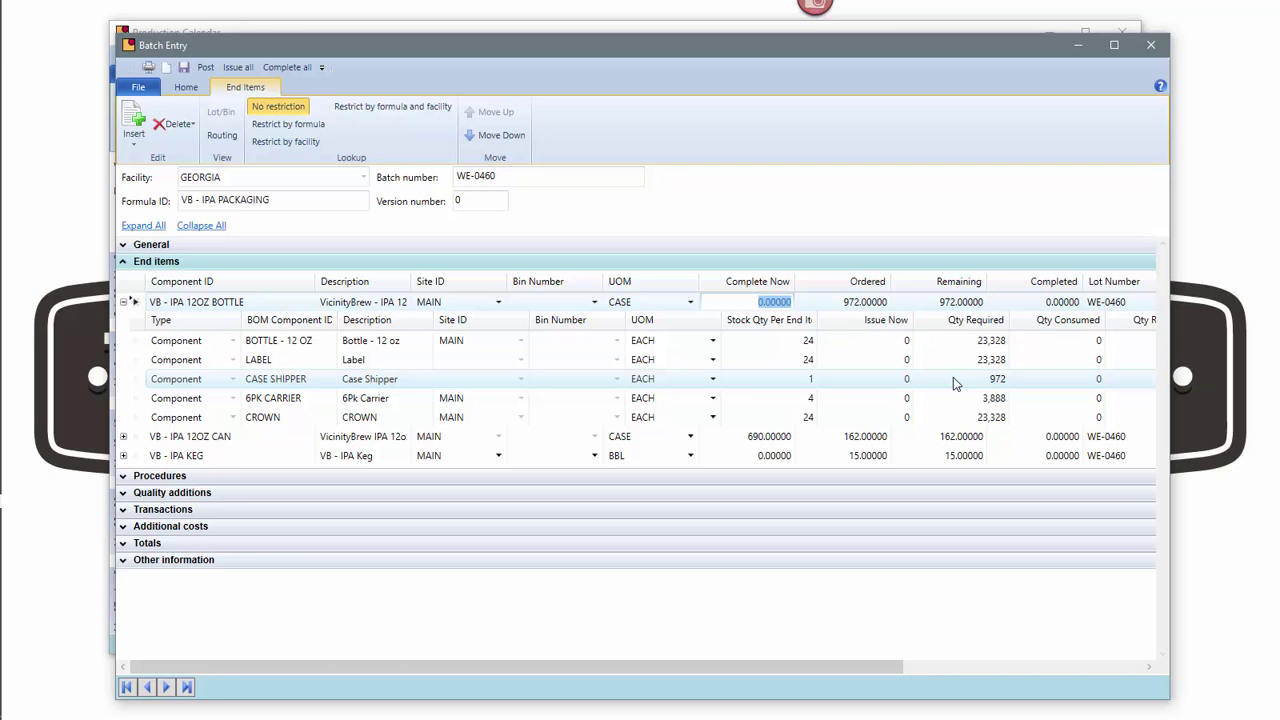
pyautogui.write('950.')
pyautogui.press('Tab')
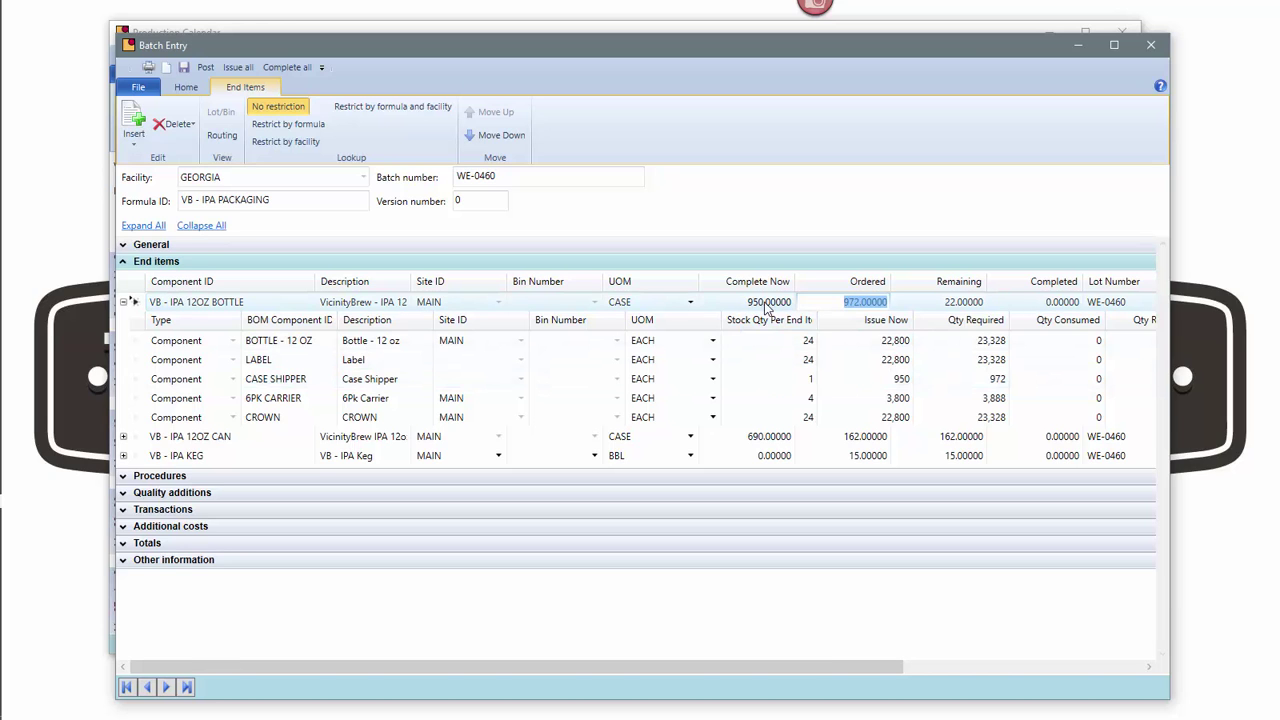
# Check the Issue Now quantities of the bottle, label, case shipper, carrier and crown components, and the bottles used per case
pyautogui.click(880, 342)
pyautogui.click(892, 360)
pyautogui.click(896, 380)
pyautogui.click(900, 399)
pyautogui.click(908, 417)
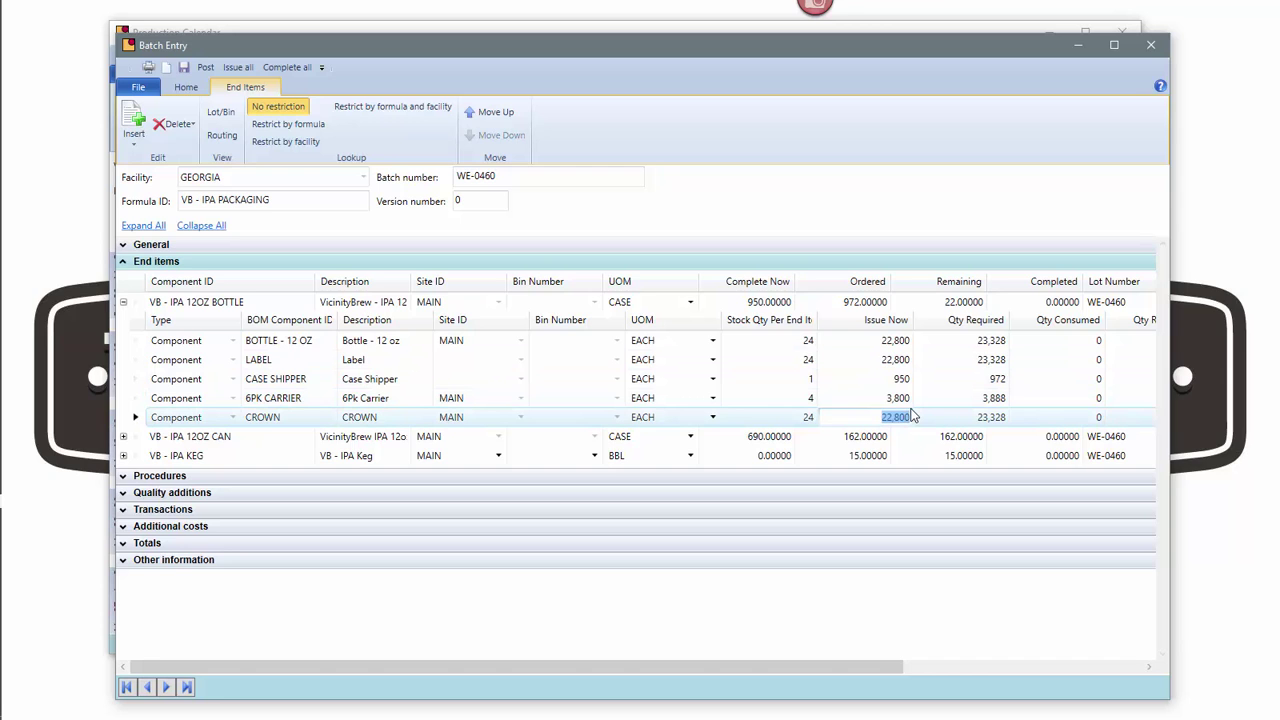
pyautogui.click(806, 341)
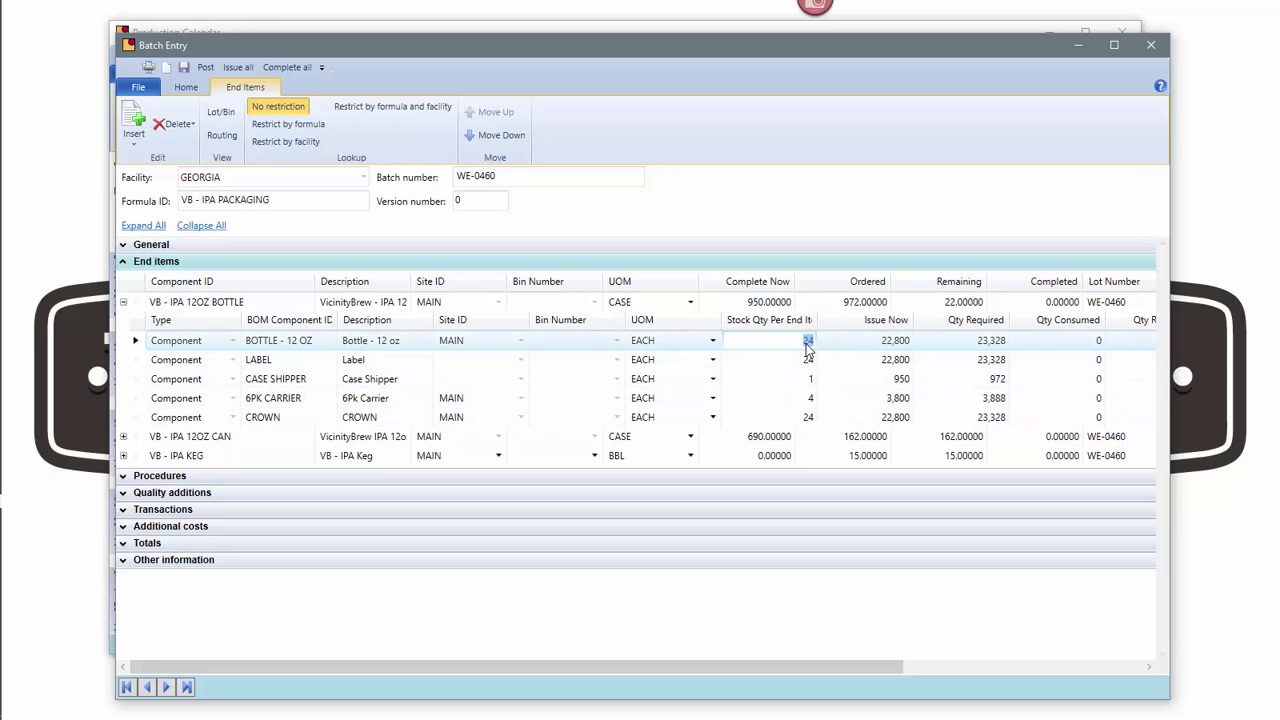
# Set the BOTTLE - 12 OZ component's Issue Now quantity to 23,000
pyautogui.click(906, 345)
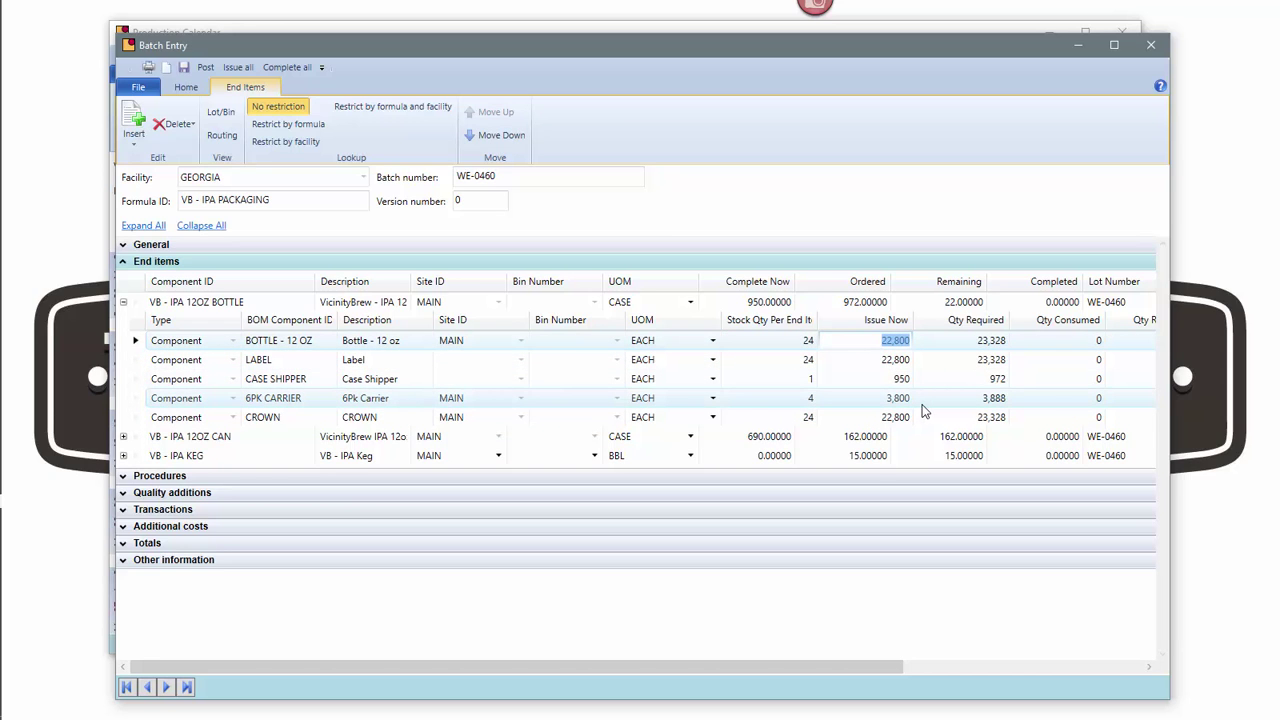
pyautogui.write('23')
pyautogui.press('Tab')
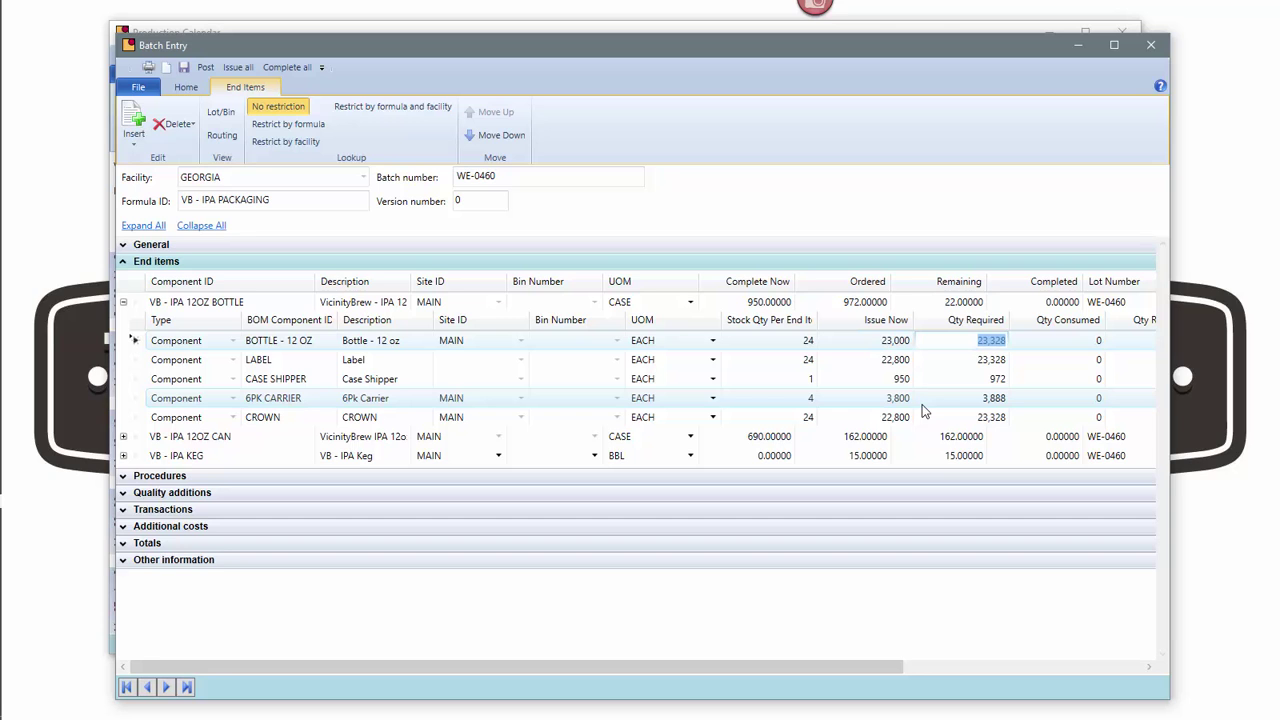
pyautogui.hotkey('shift', 'Tab')
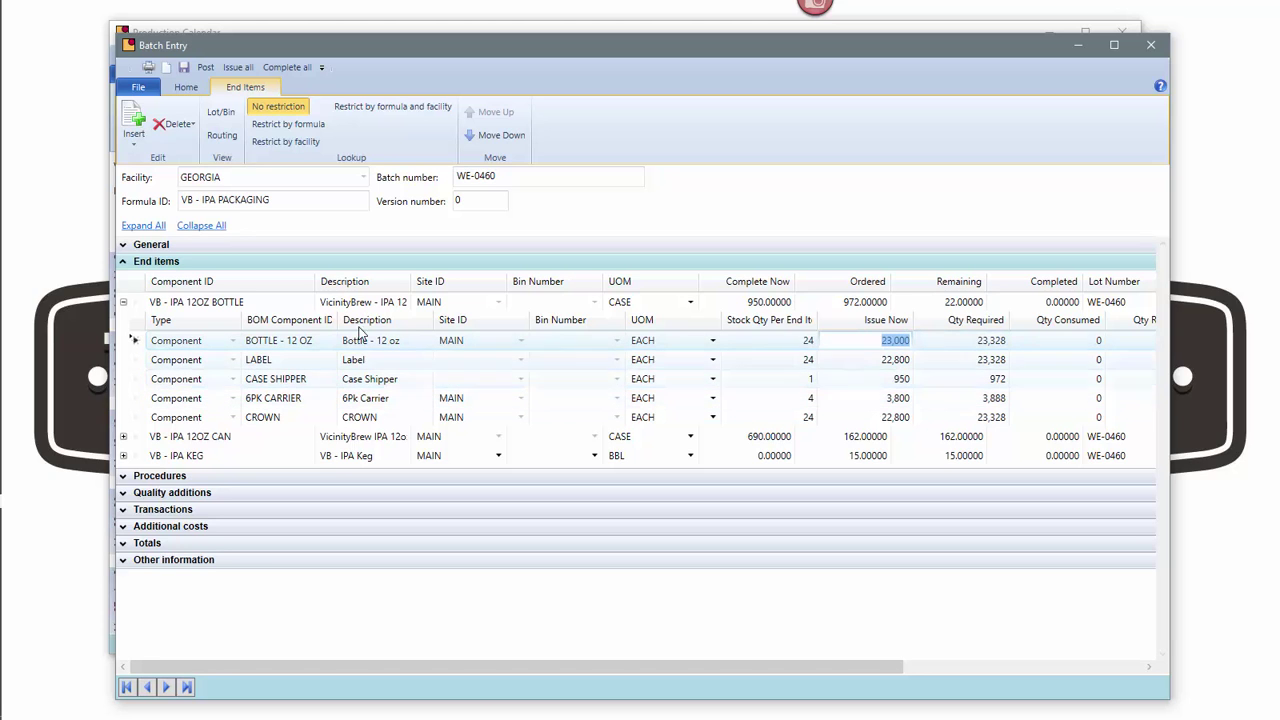
# Compare the Complete Now quantities of the bottle, can and keg end items, and collapse the End items section
pyautogui.click(765, 302)
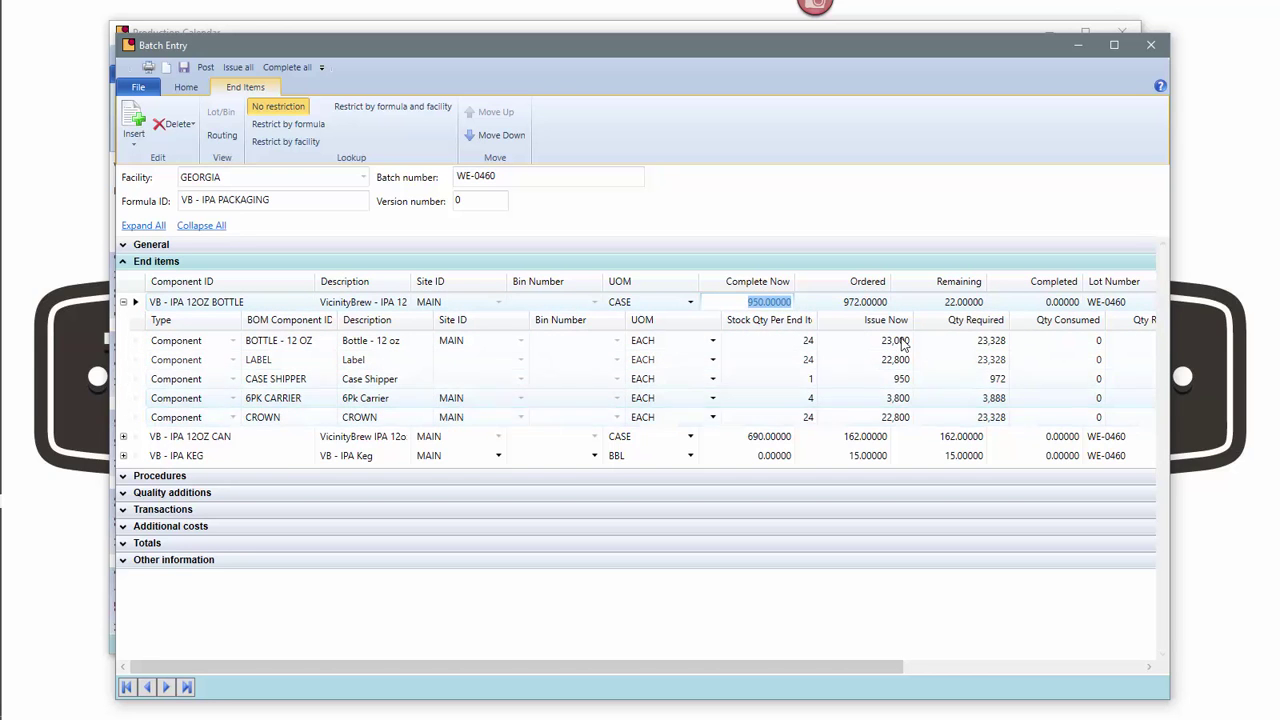
pyautogui.click(124, 303)
pyautogui.click(785, 326)
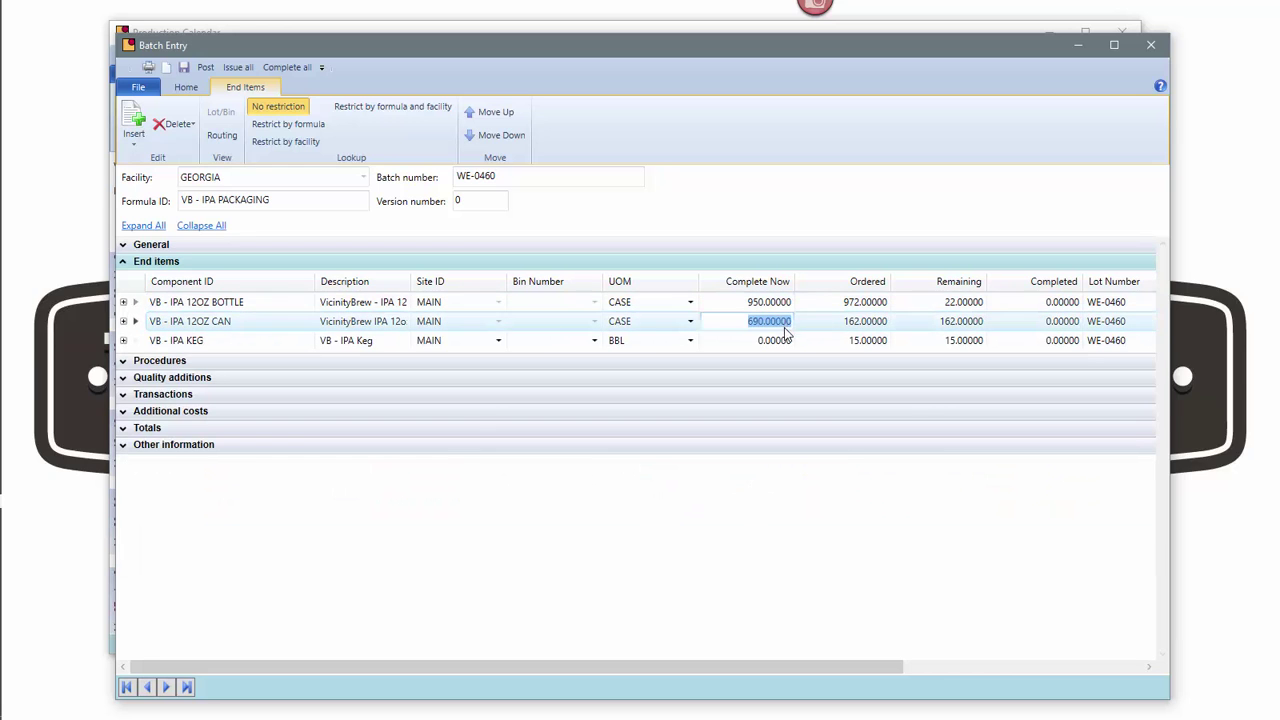
pyautogui.click(789, 341)
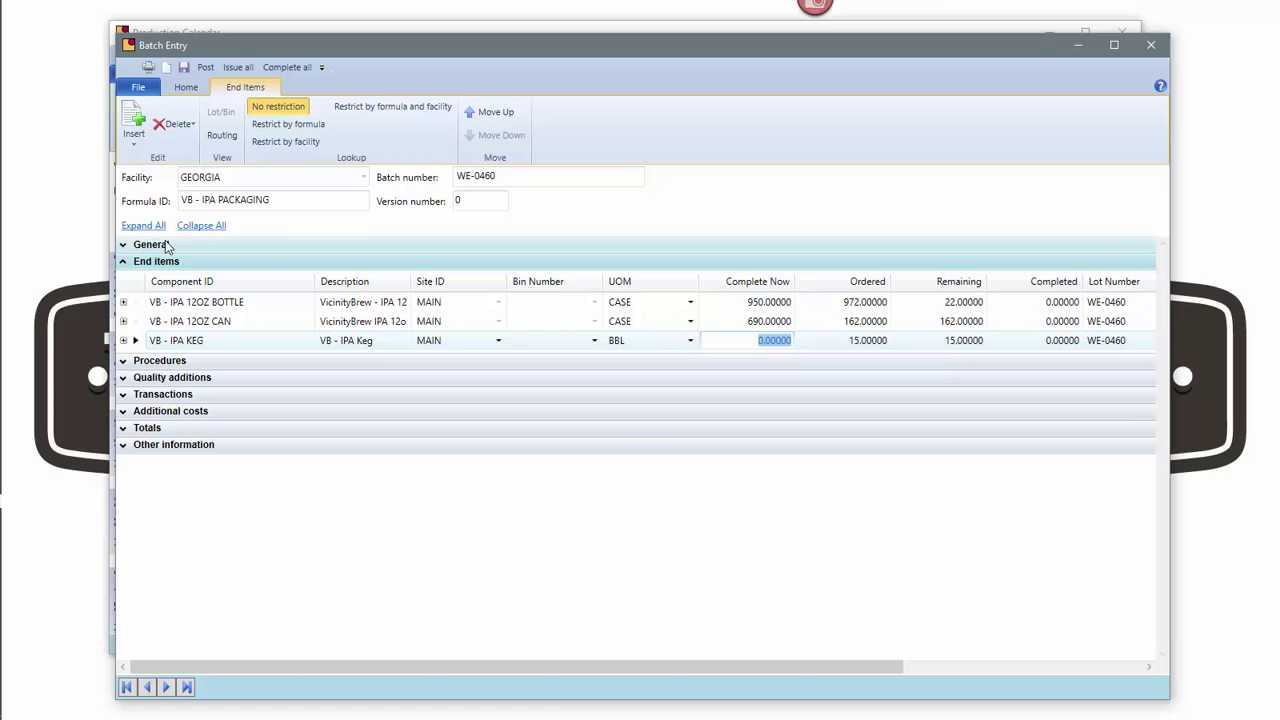
pyautogui.click(124, 263)
# Review the packaging batch's usage and completion transactions, and collapse the Transactions section
pyautogui.click(127, 312)
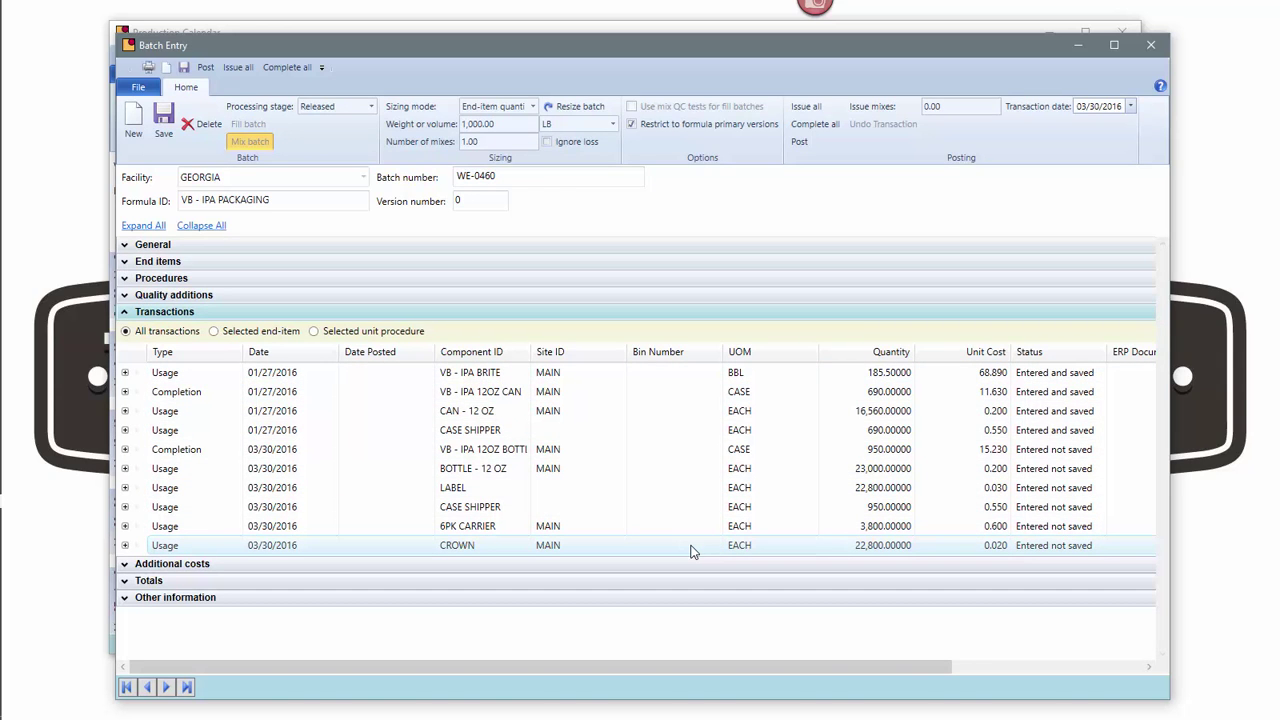
pyautogui.click(285, 417)
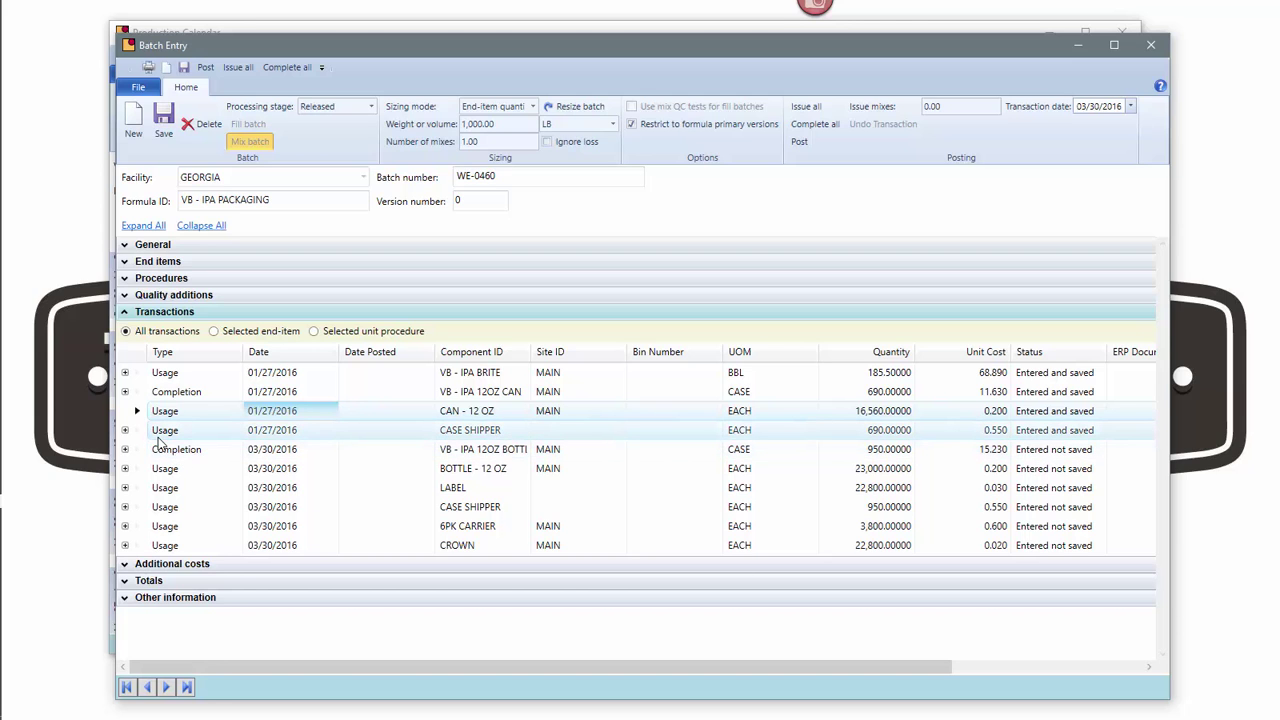
pyautogui.click(160, 312)
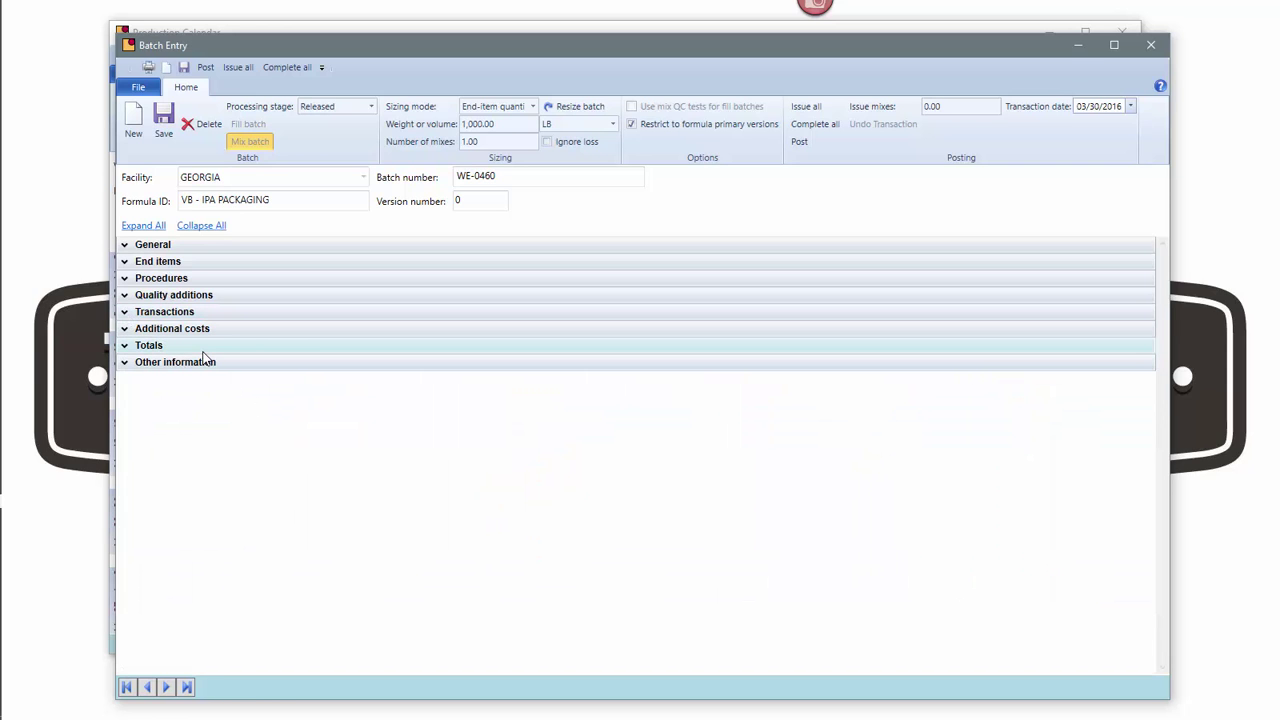
# Save the packaging batch and close the Batch Entry and Production Calendar windows
pyautogui.click(163, 118)
pyautogui.click(1151, 46)
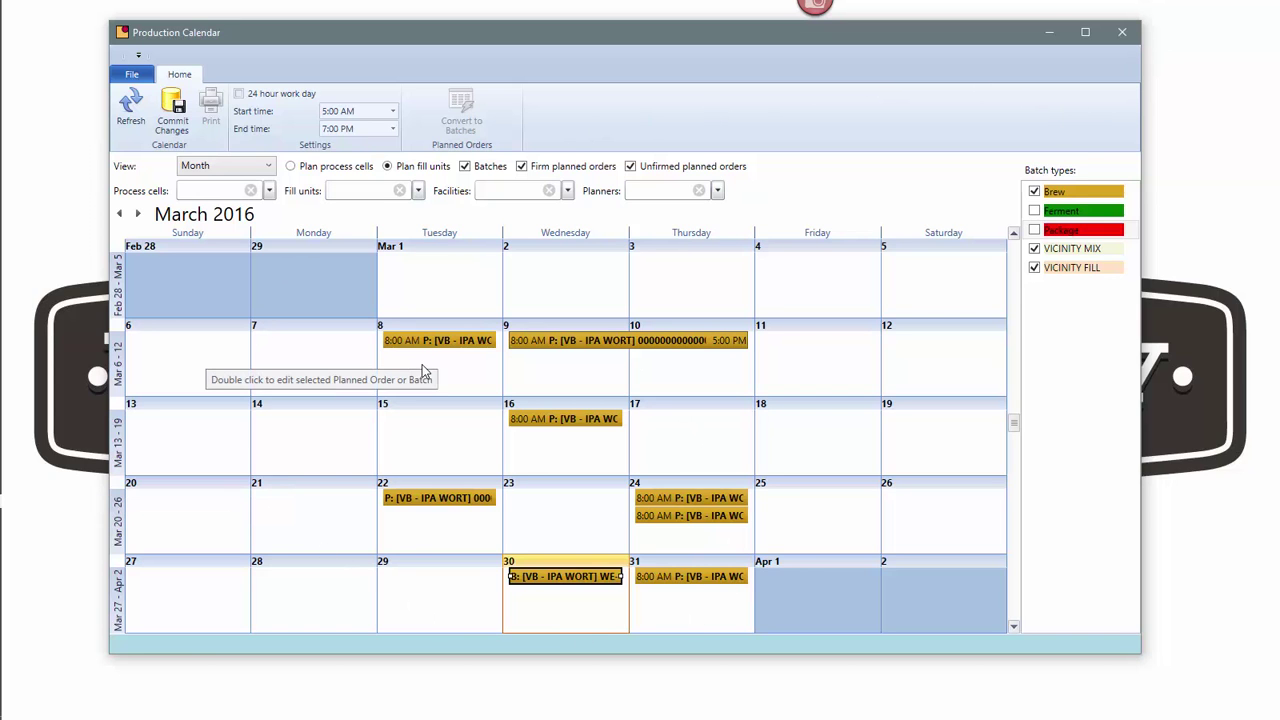
pyautogui.click(1122, 32)
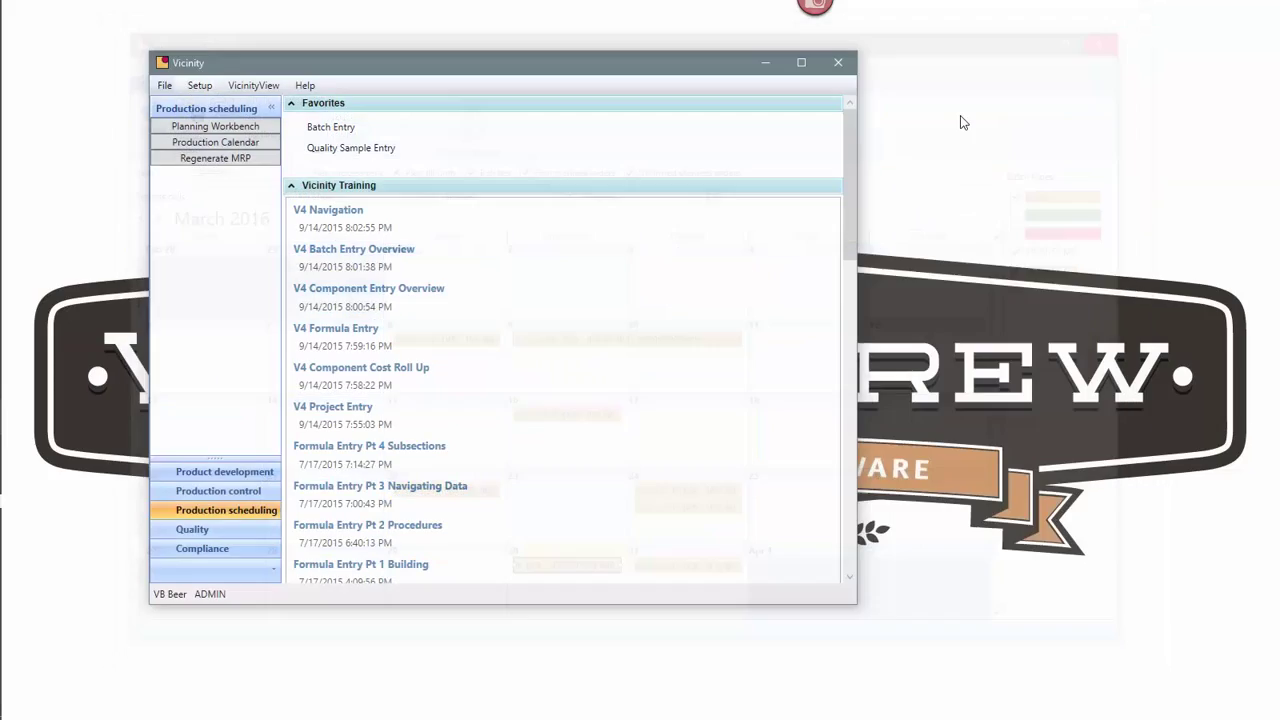